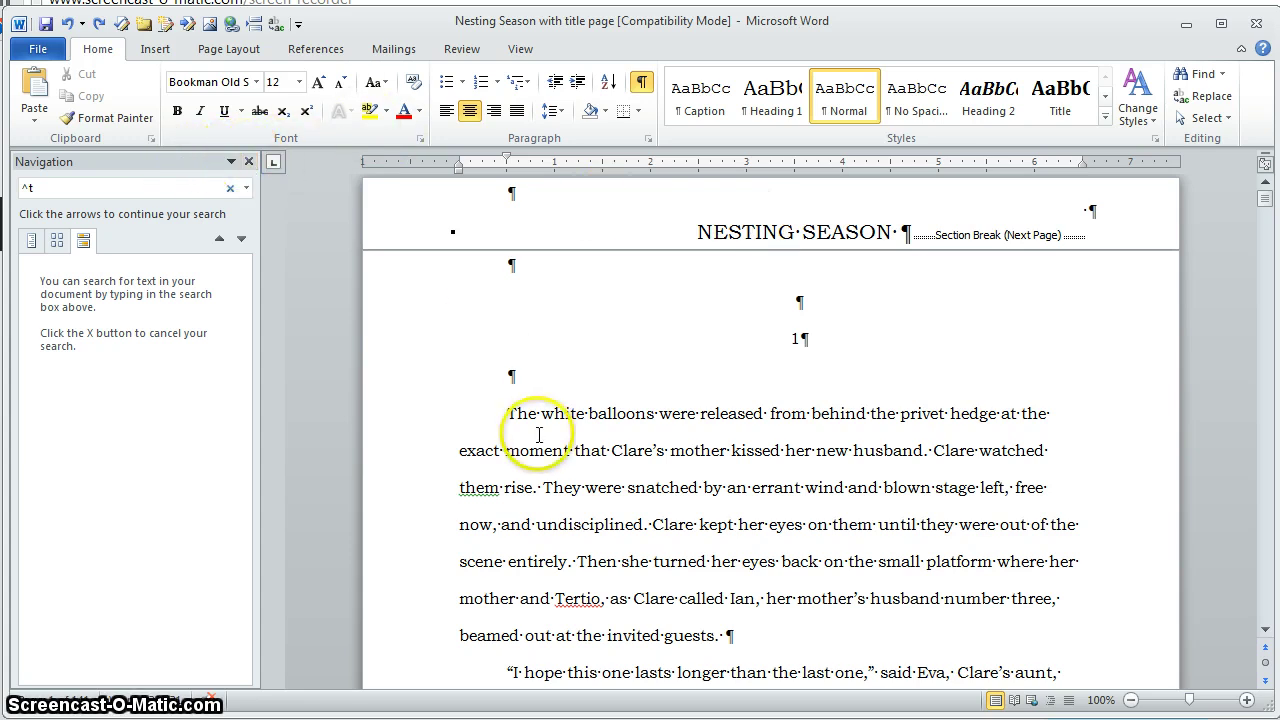
Step: Search the manuscript for consecutive paragraph marks using ^p^p
{"action": "left_click", "coordinate": [602, 480]}
{"action": "scroll", "coordinate": [608, 480], "scroll_direction": "down", "scroll_amount": 10}
{"action": "scroll", "coordinate": [608, 480], "scroll_direction": "down", "scroll_amount": 12}
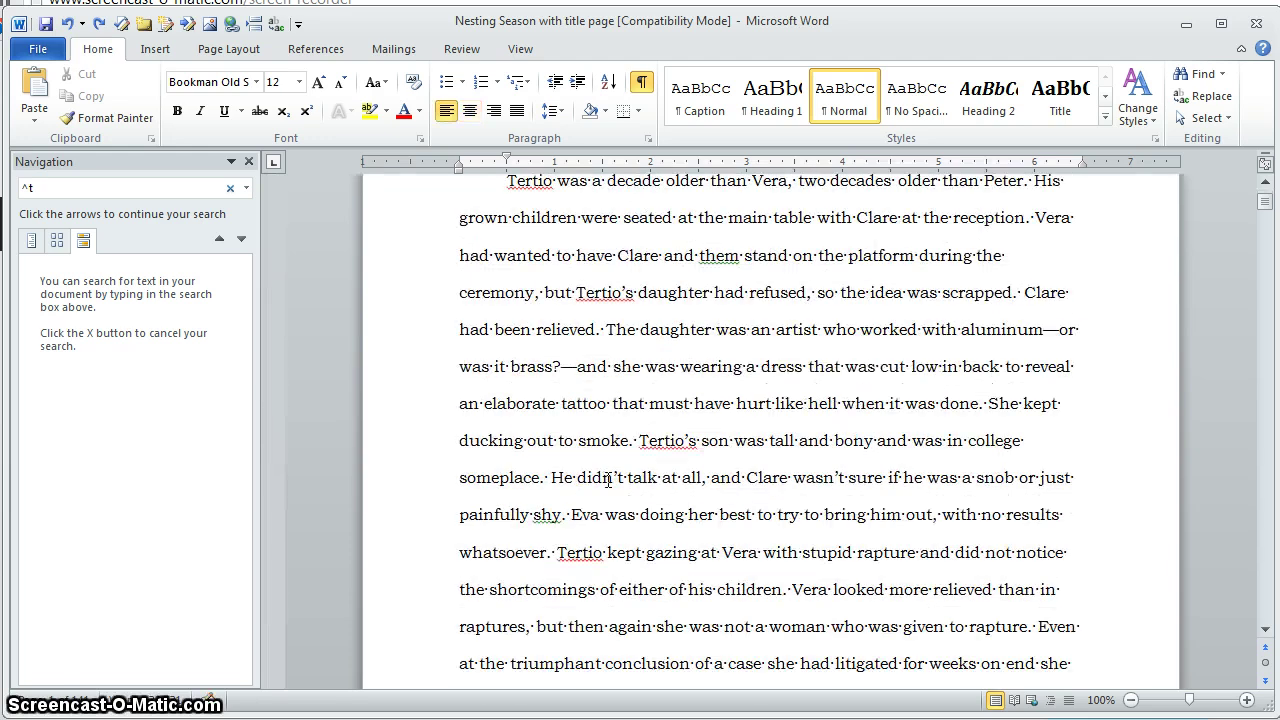
{"action": "scroll", "coordinate": [608, 480], "scroll_direction": "down", "scroll_amount": 6}
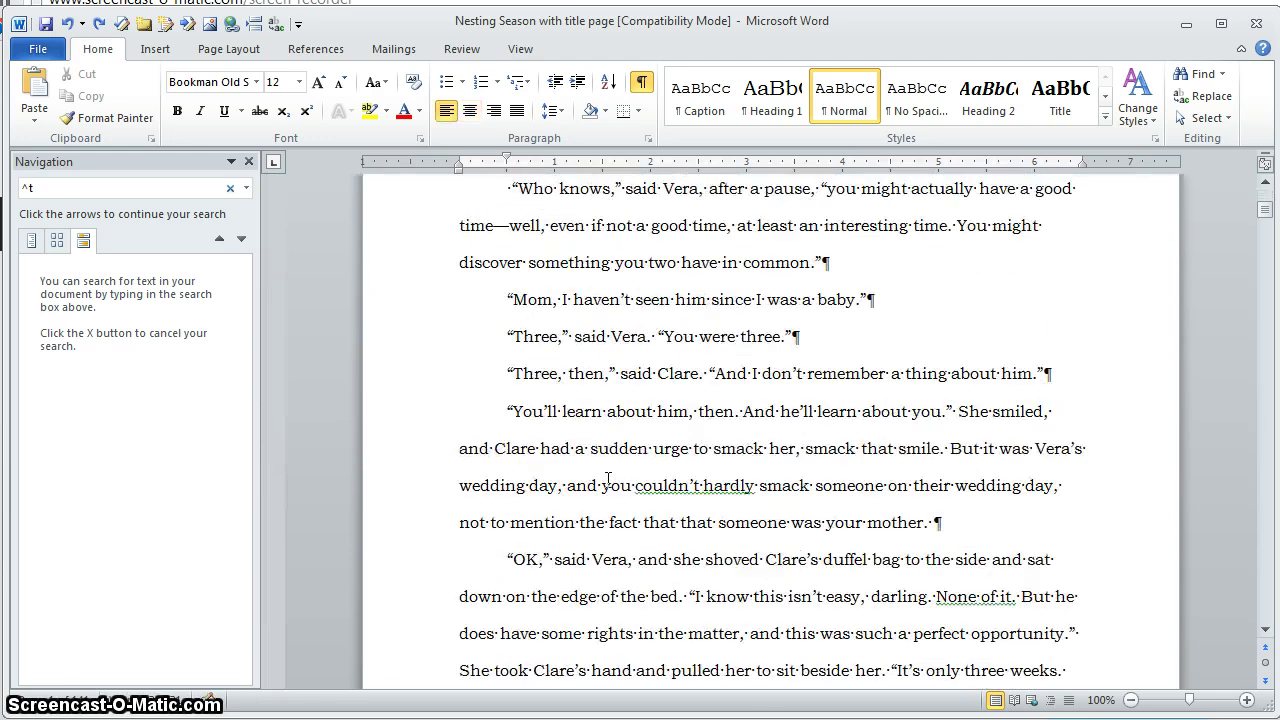
{"action": "scroll", "coordinate": [608, 480], "scroll_direction": "up", "scroll_amount": 3}
{"action": "left_click", "coordinate": [550, 368]}
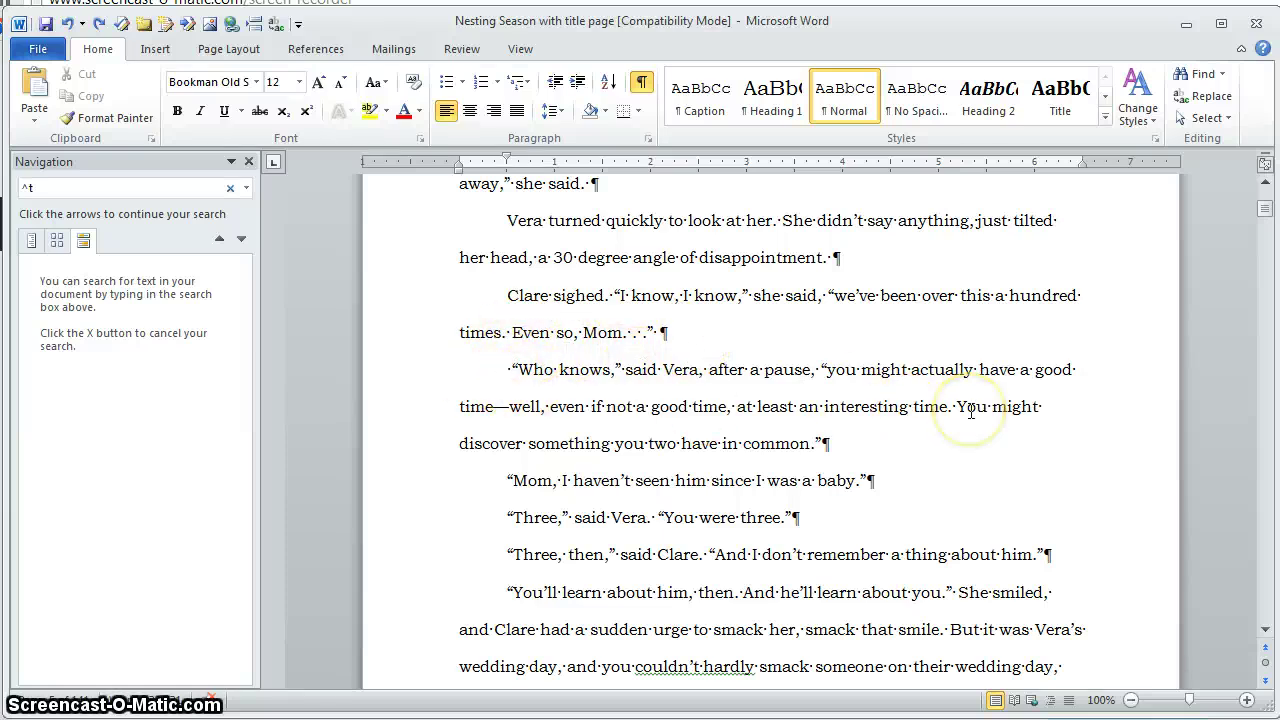
{"action": "key", "text": "ctrl+f"}
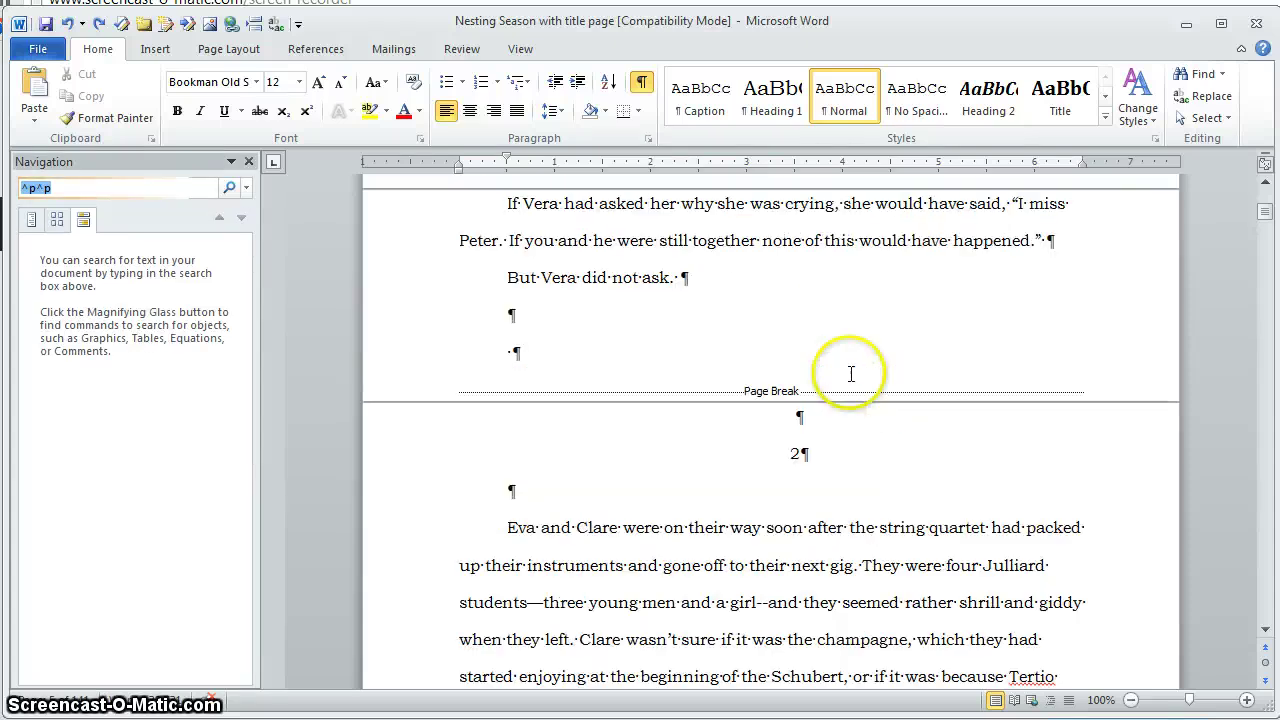
Step: Replace every paragraph mark followed by a space with a plain paragraph mark, ^p, throughout the document
{"action": "left_click", "coordinate": [246, 188]}
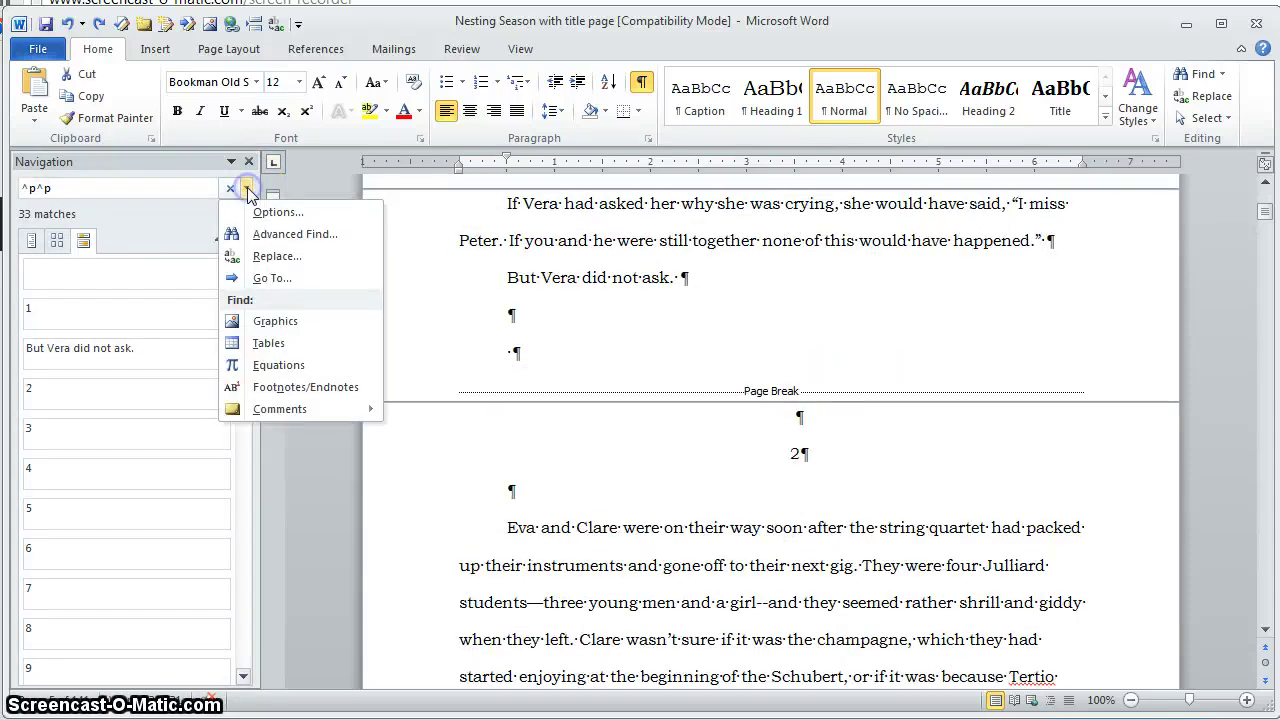
{"action": "left_click", "coordinate": [268, 258]}
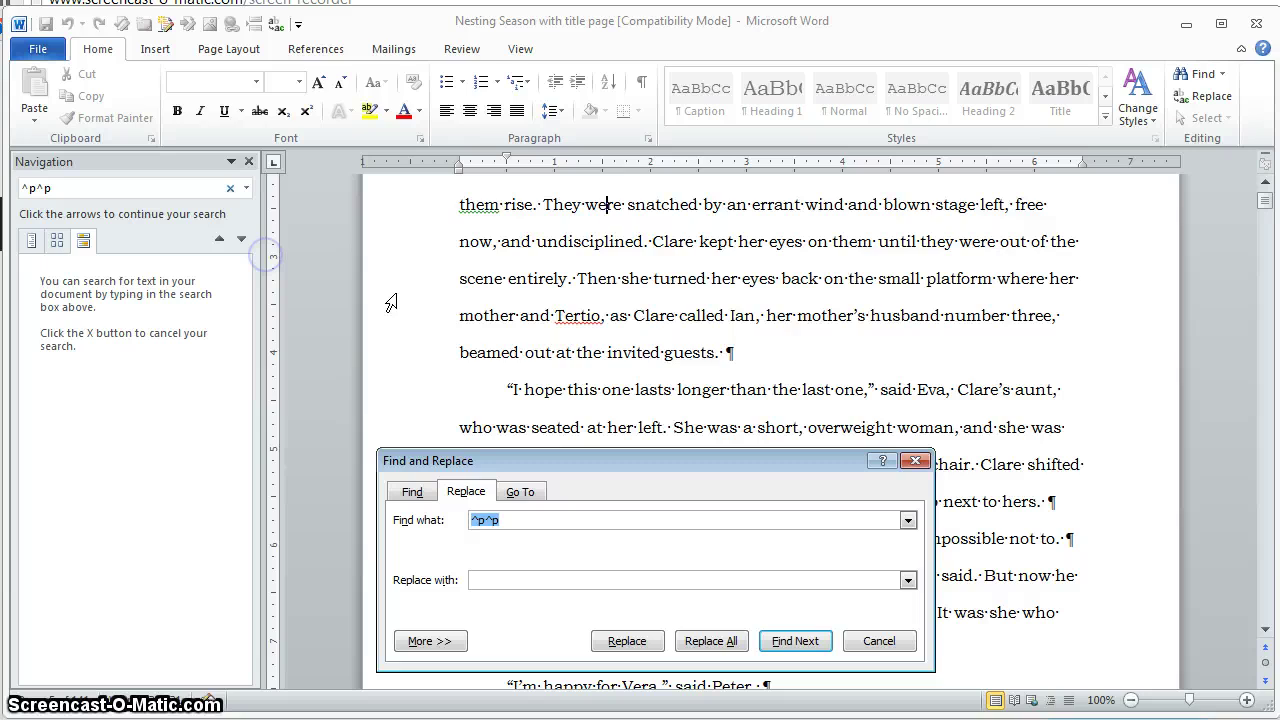
{"action": "left_click", "coordinate": [553, 515]}
{"action": "key", "text": "BackSpace"}
{"action": "key", "text": "BackSpace"}
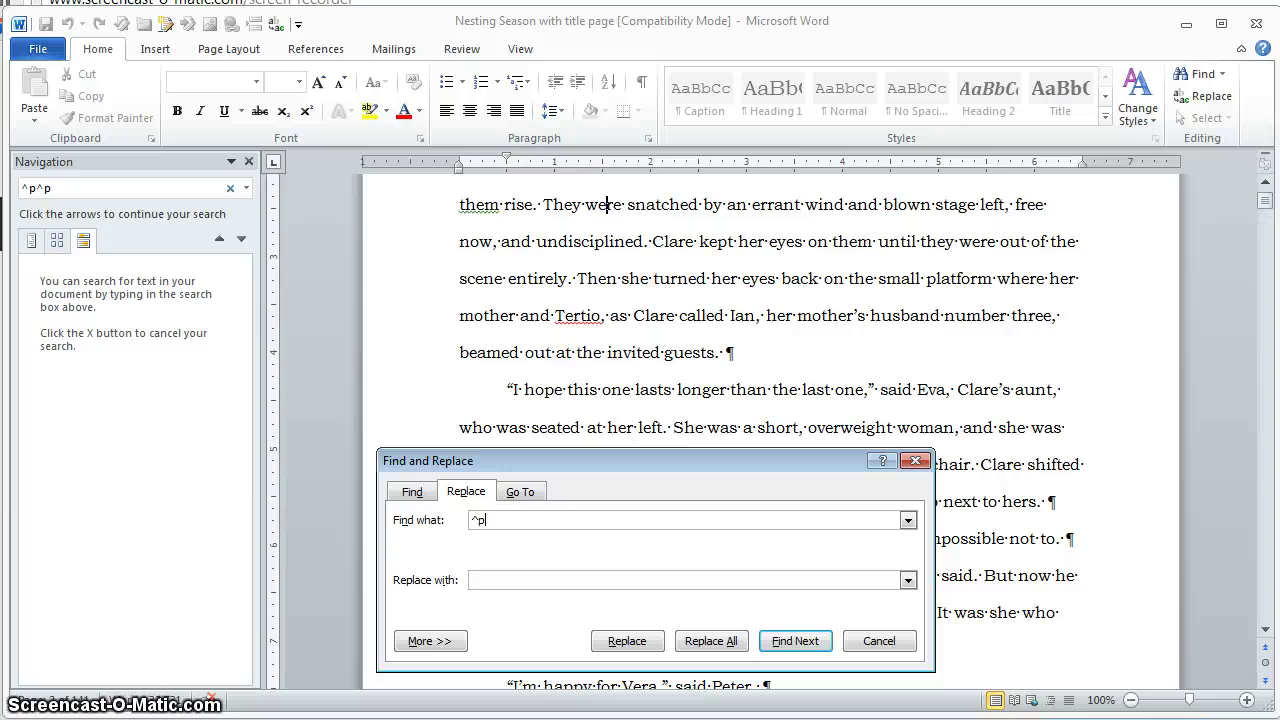
{"action": "left_click", "coordinate": [535, 582]}
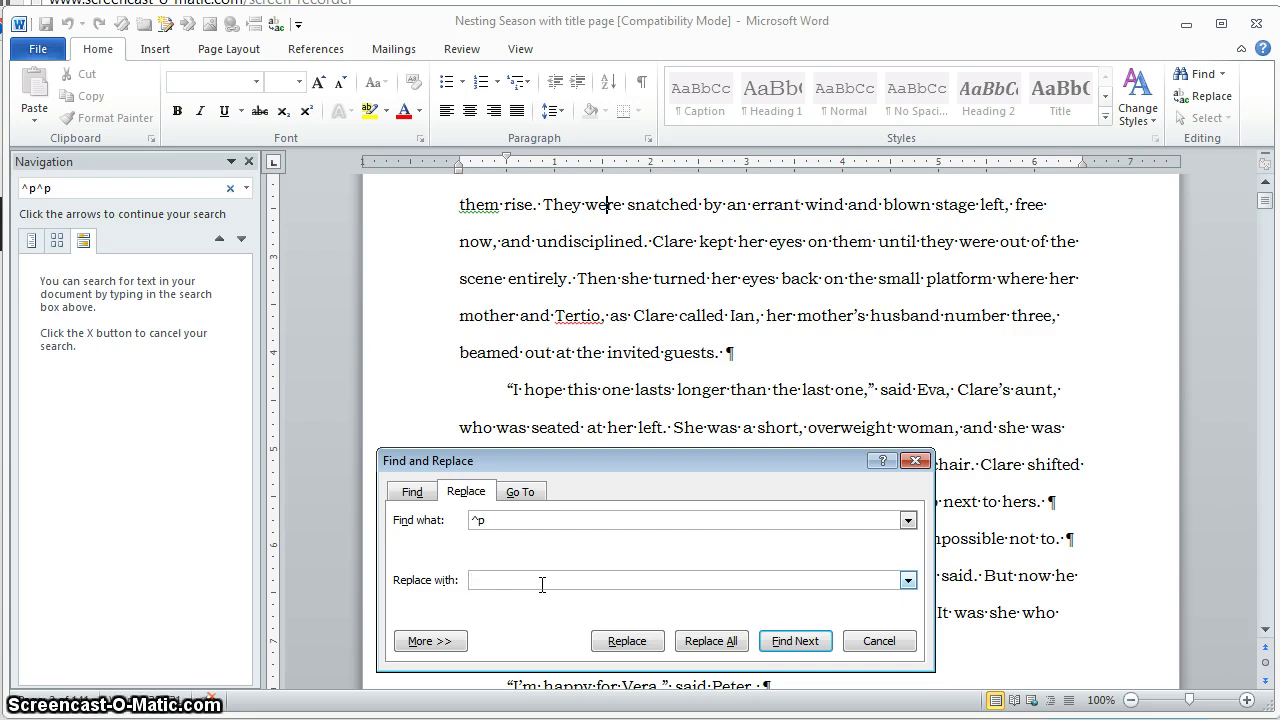
{"action": "type", "text": "^p"}
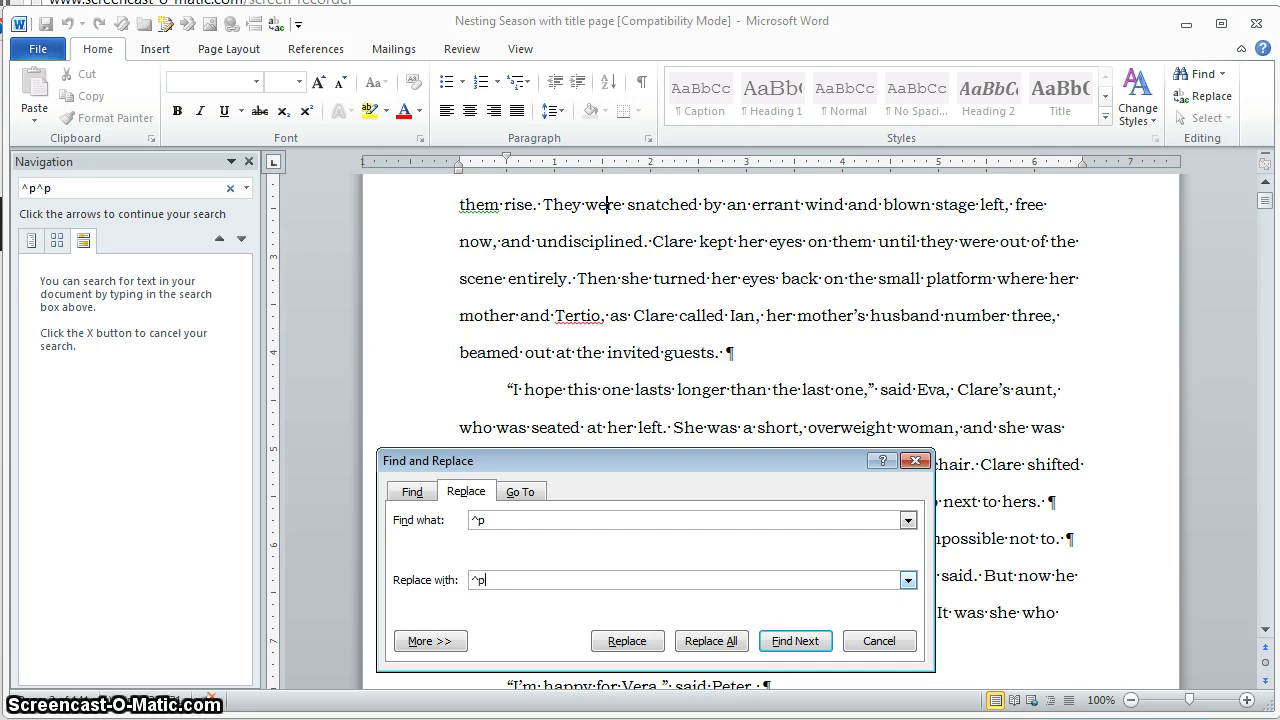
{"action": "left_click", "coordinate": [700, 641]}
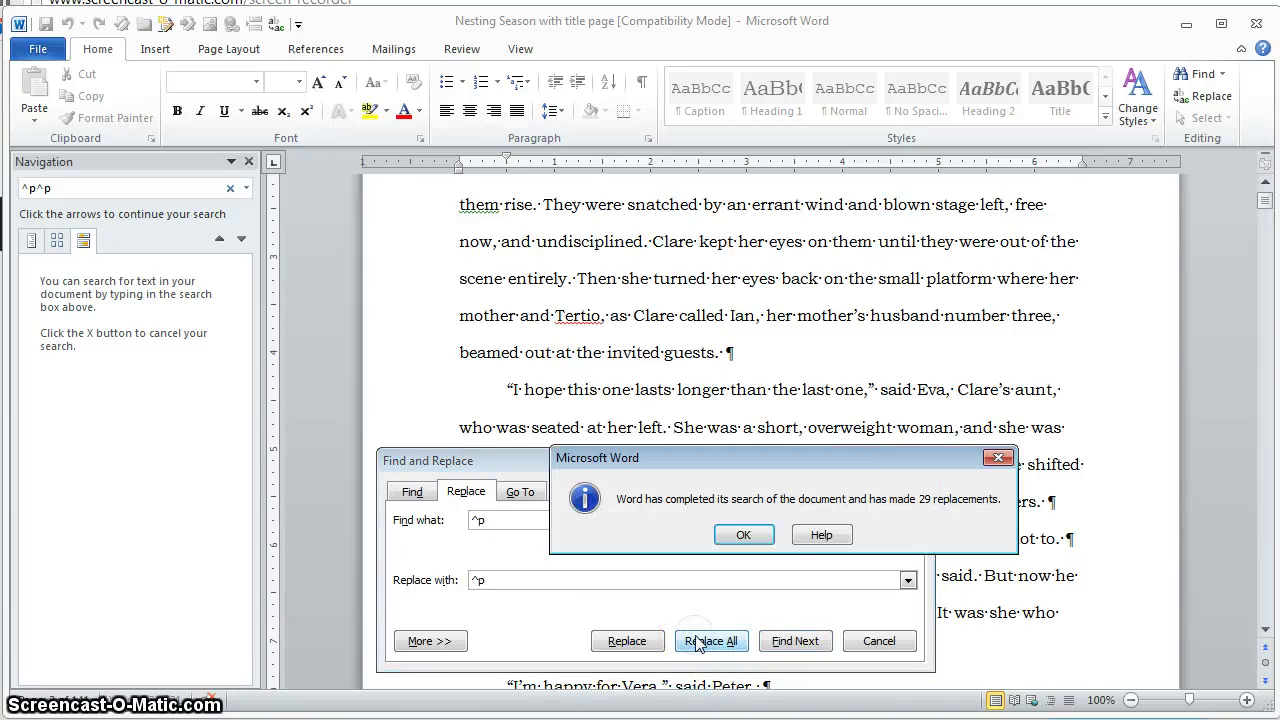
{"action": "left_click", "coordinate": [738, 535]}
Step: Run the same replacement again on the whole document and close the replace dialog and document search
{"action": "left_click", "coordinate": [702, 641]}
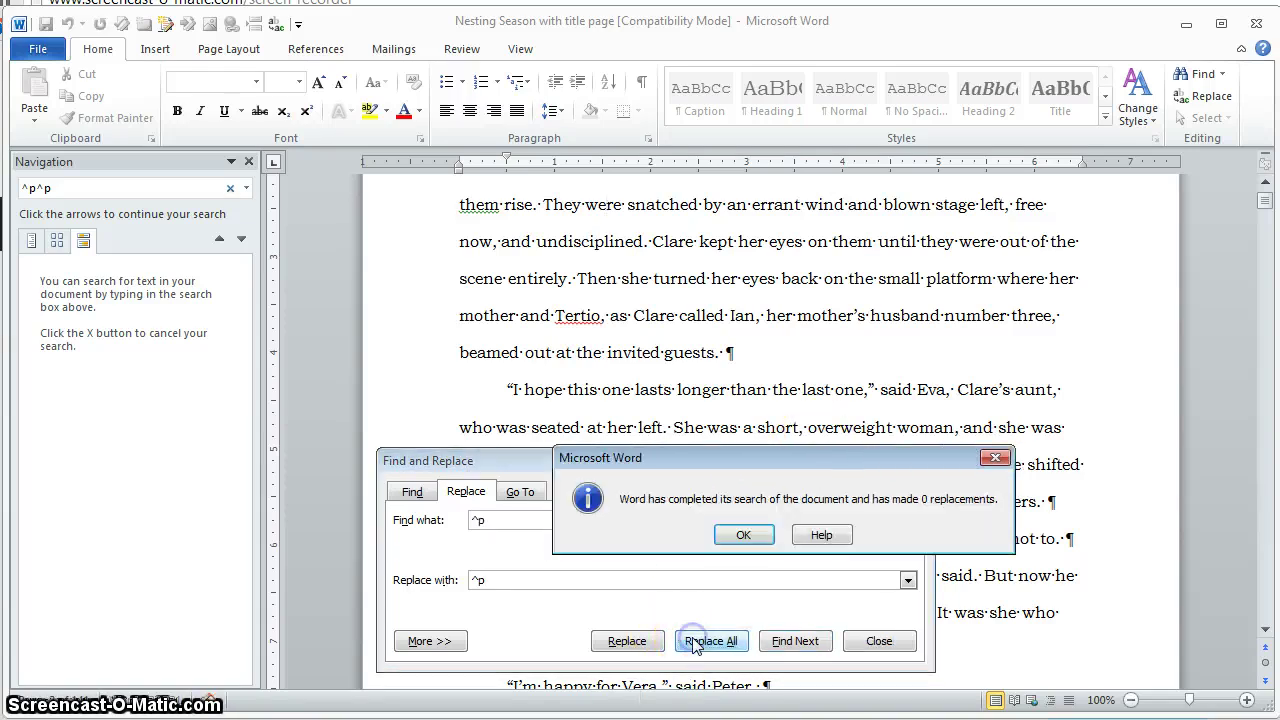
{"action": "left_click", "coordinate": [745, 534]}
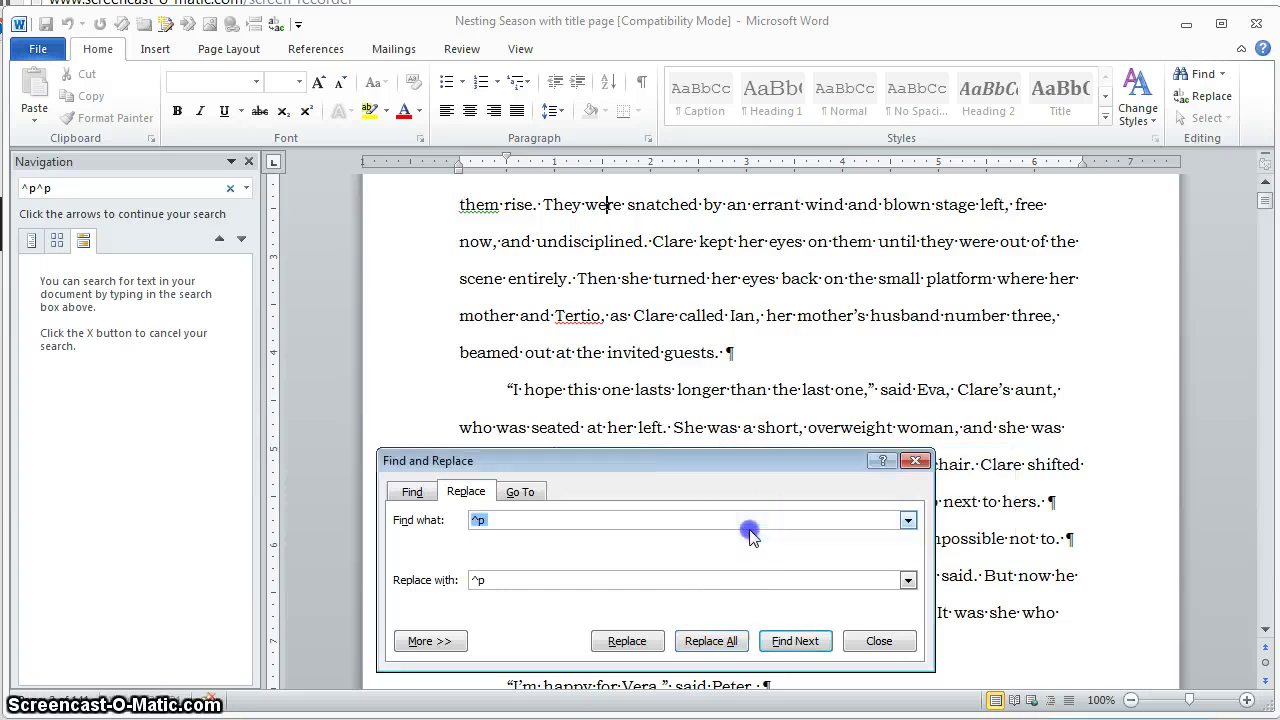
{"action": "left_click", "coordinate": [880, 643]}
{"action": "scroll", "coordinate": [971, 529], "scroll_direction": "up", "scroll_amount": 5}
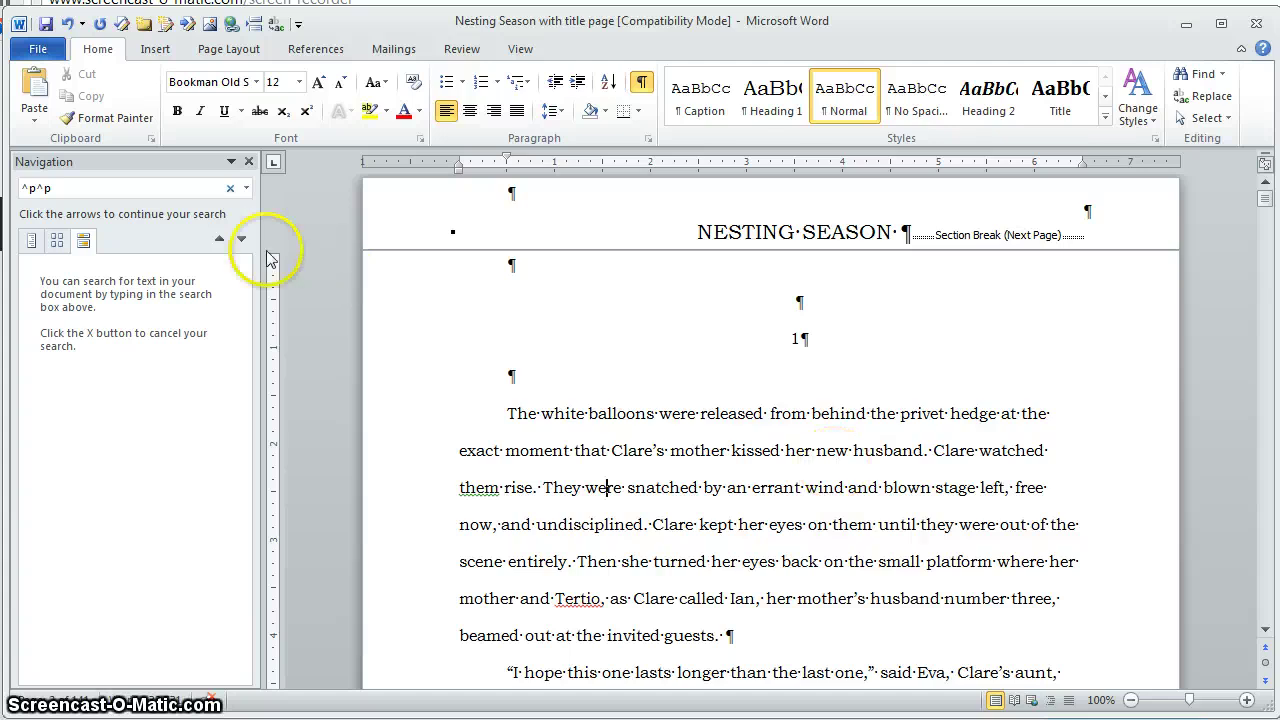
{"action": "left_click", "coordinate": [250, 161]}
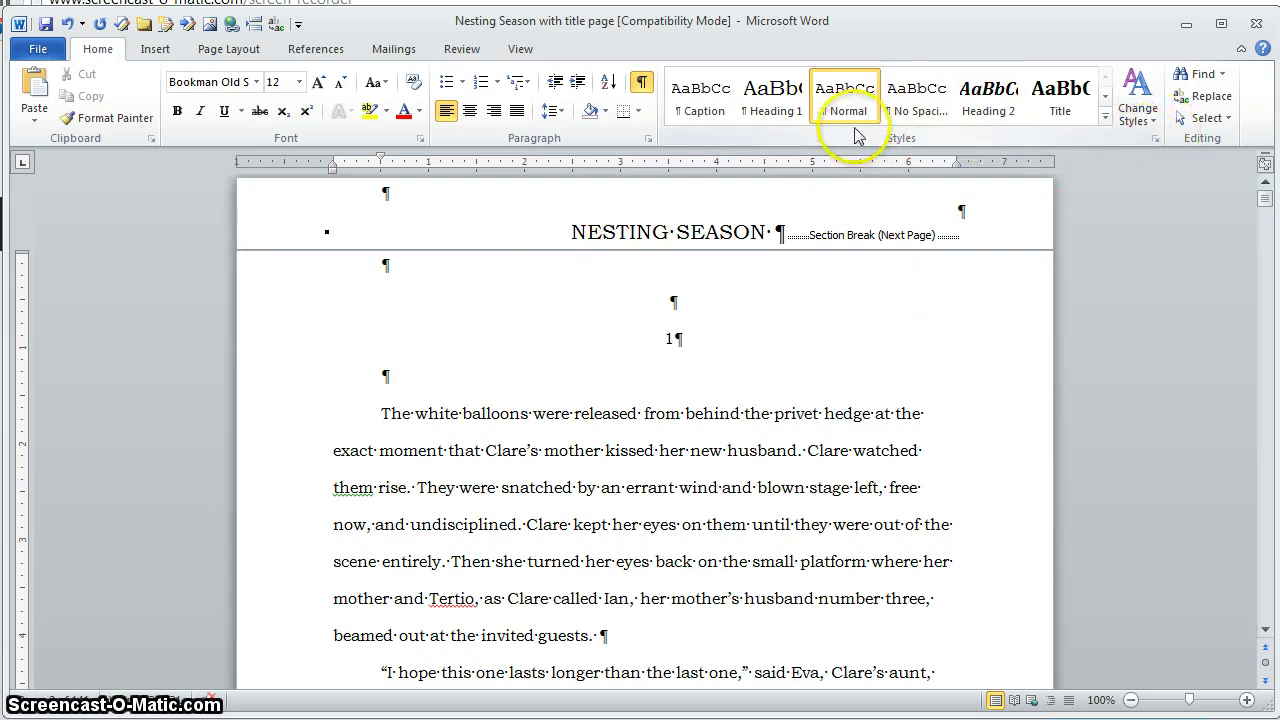
Step: Open the full styles list and set it to show only styles in use
{"action": "left_click", "coordinate": [1155, 140]}
{"action": "left_click", "coordinate": [1155, 140]}
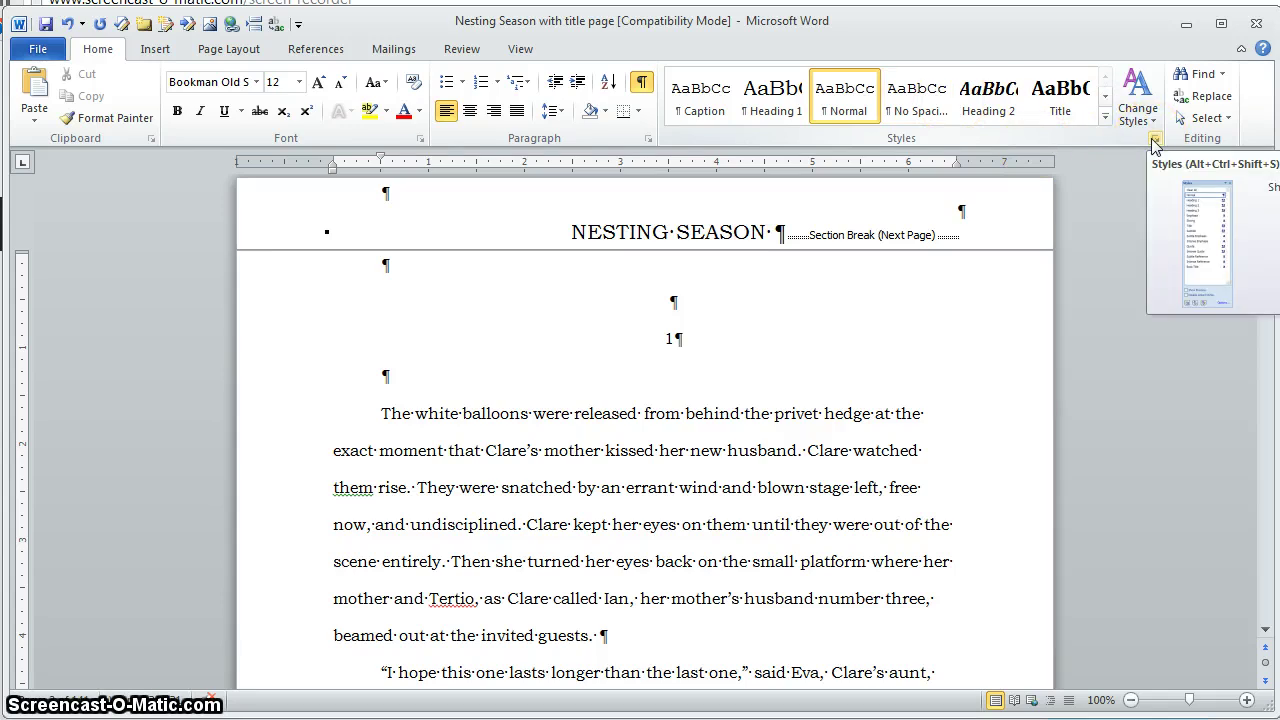
{"action": "left_click", "coordinate": [1155, 140]}
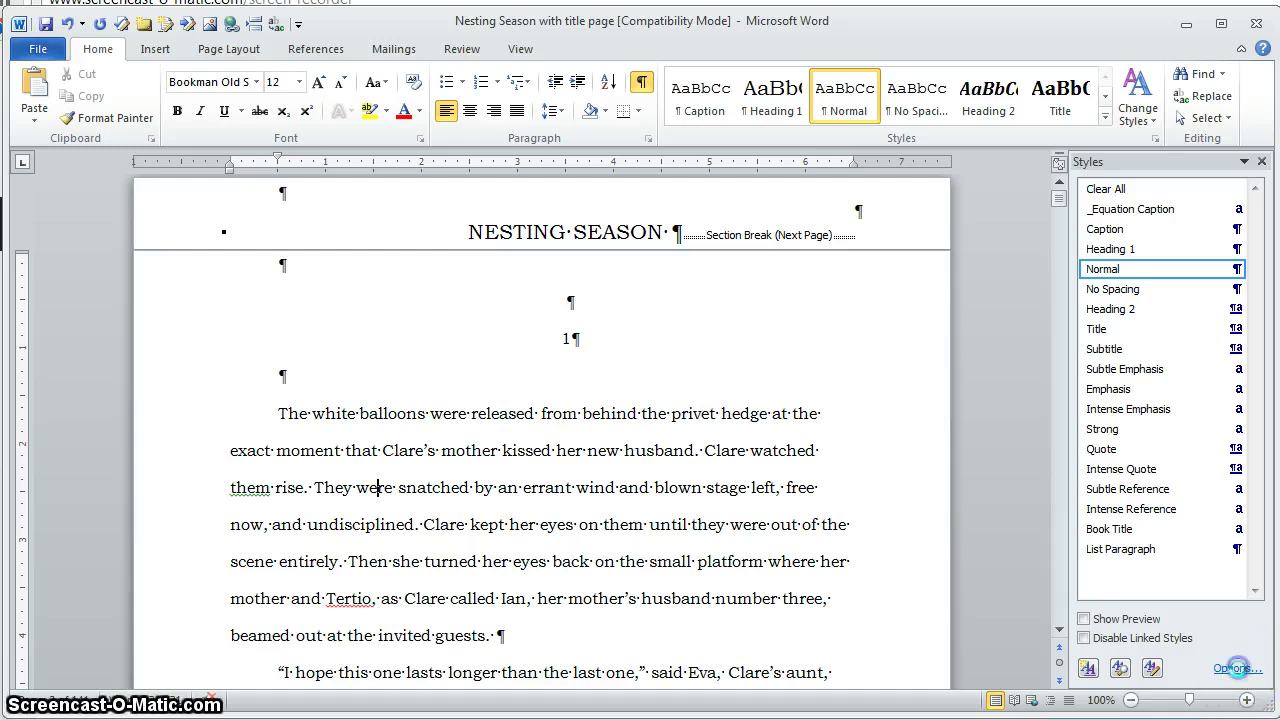
{"action": "left_click", "coordinate": [1238, 668]}
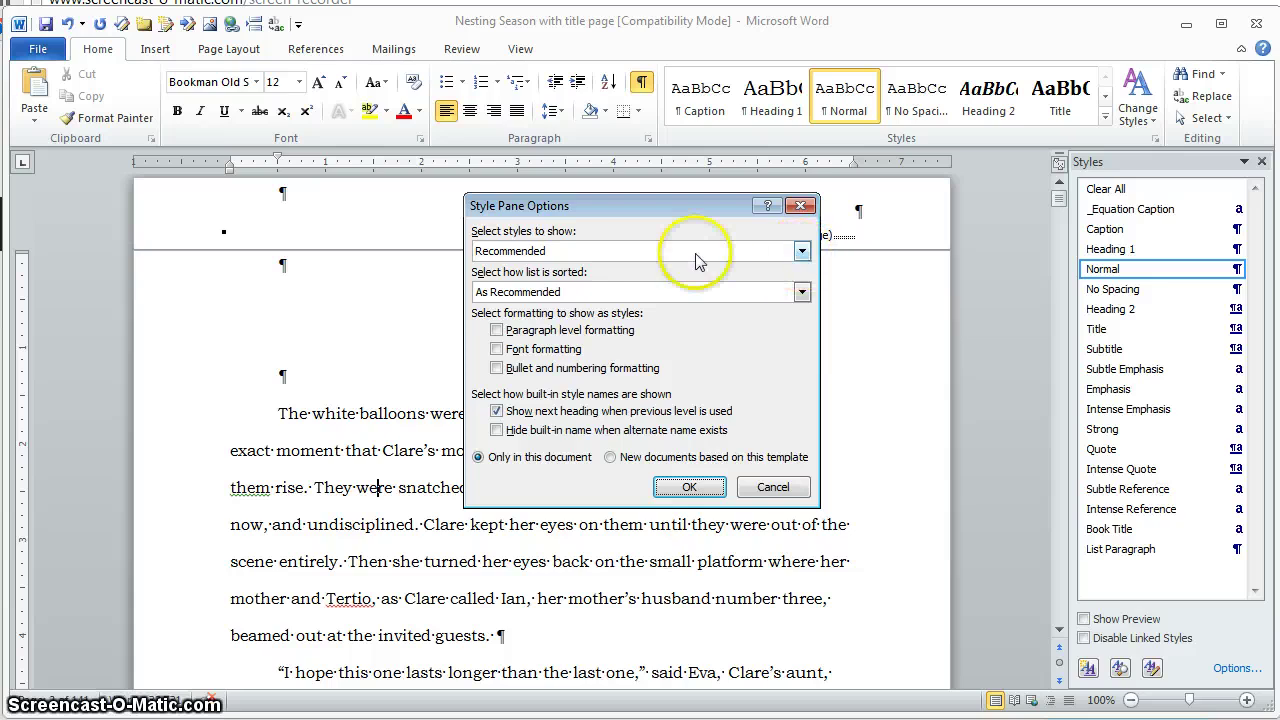
{"action": "left_click", "coordinate": [801, 251]}
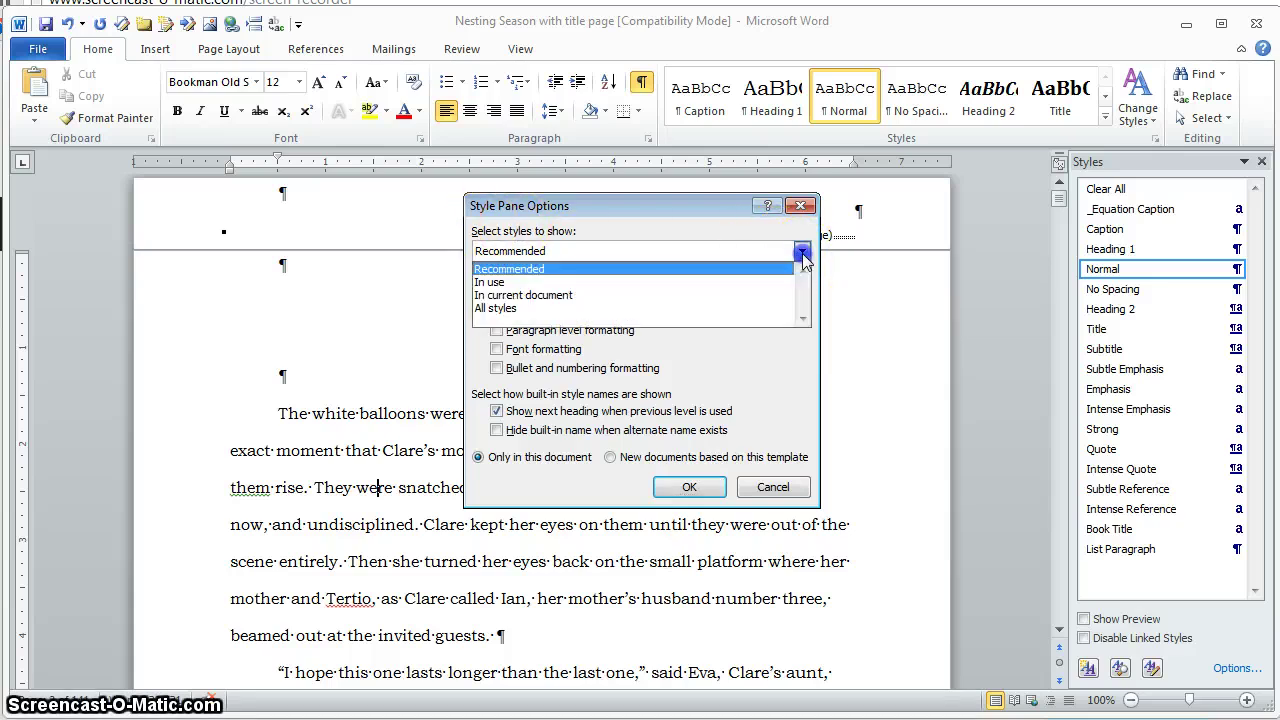
{"action": "left_click", "coordinate": [706, 282]}
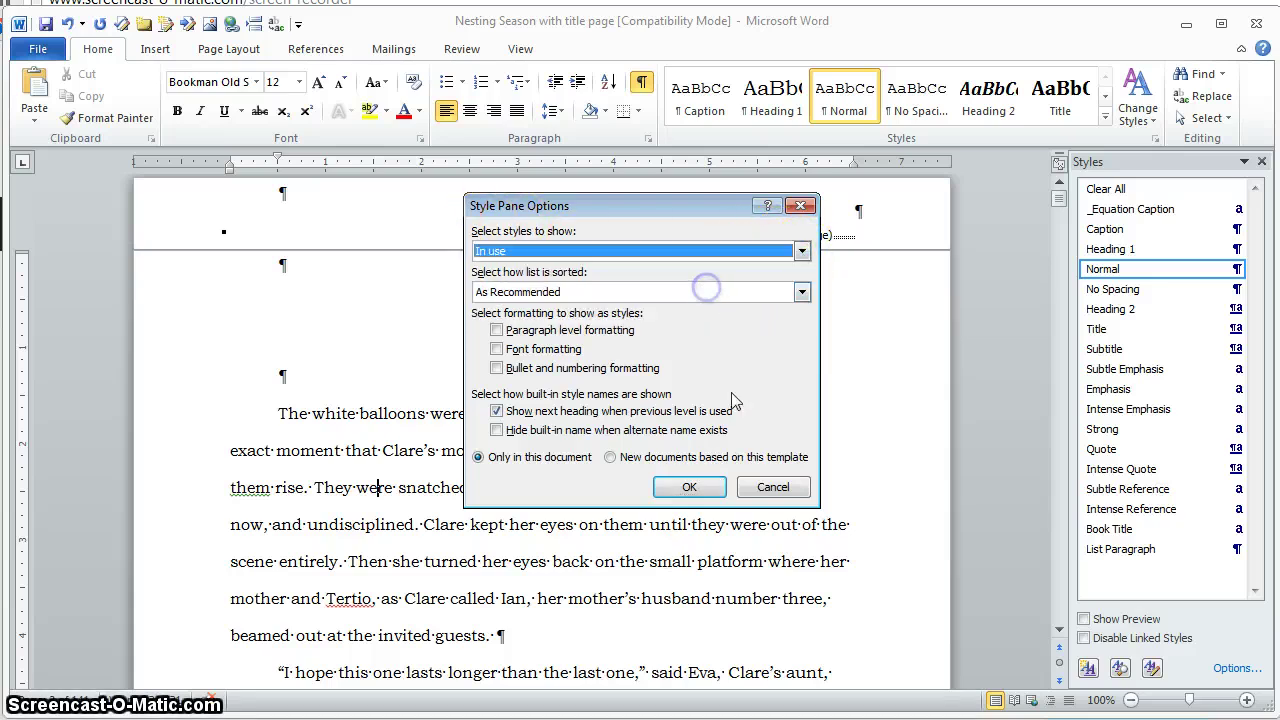
{"action": "left_click", "coordinate": [688, 488]}
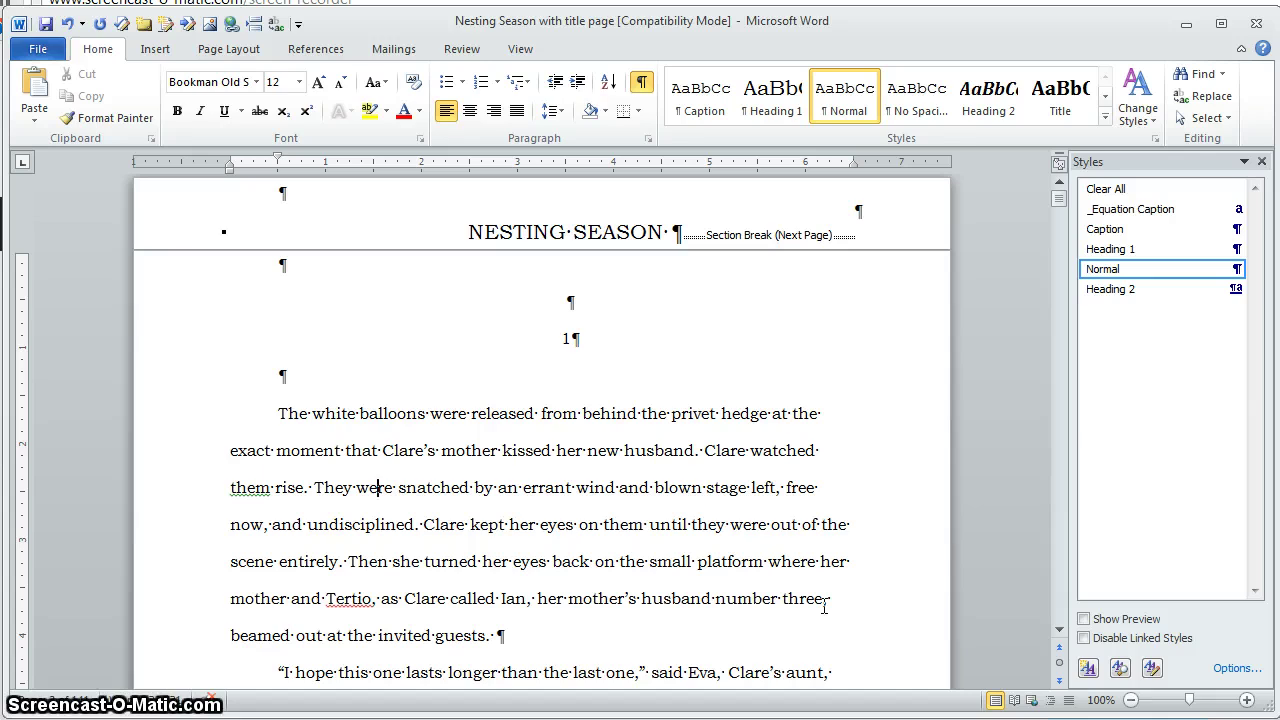
Step: Start a new style from the paragraph beginning "I hope this one lasts longer" and name it LPG T3 Indent Paragraph
{"action": "left_click_drag", "start_coordinate": [911, 503], "coordinate": [814, 509]}
{"action": "left_click", "coordinate": [810, 509]}
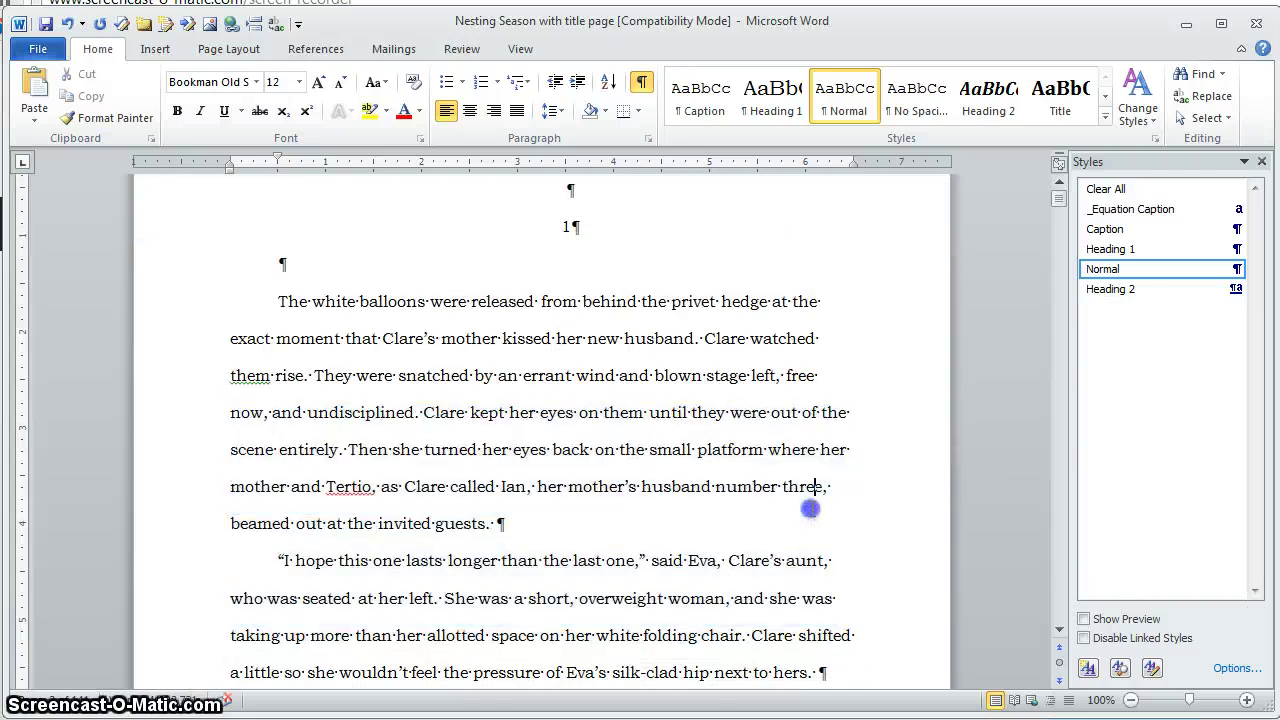
{"action": "left_click", "coordinate": [692, 378]}
{"action": "scroll", "coordinate": [676, 380], "scroll_direction": "up", "scroll_amount": 1}
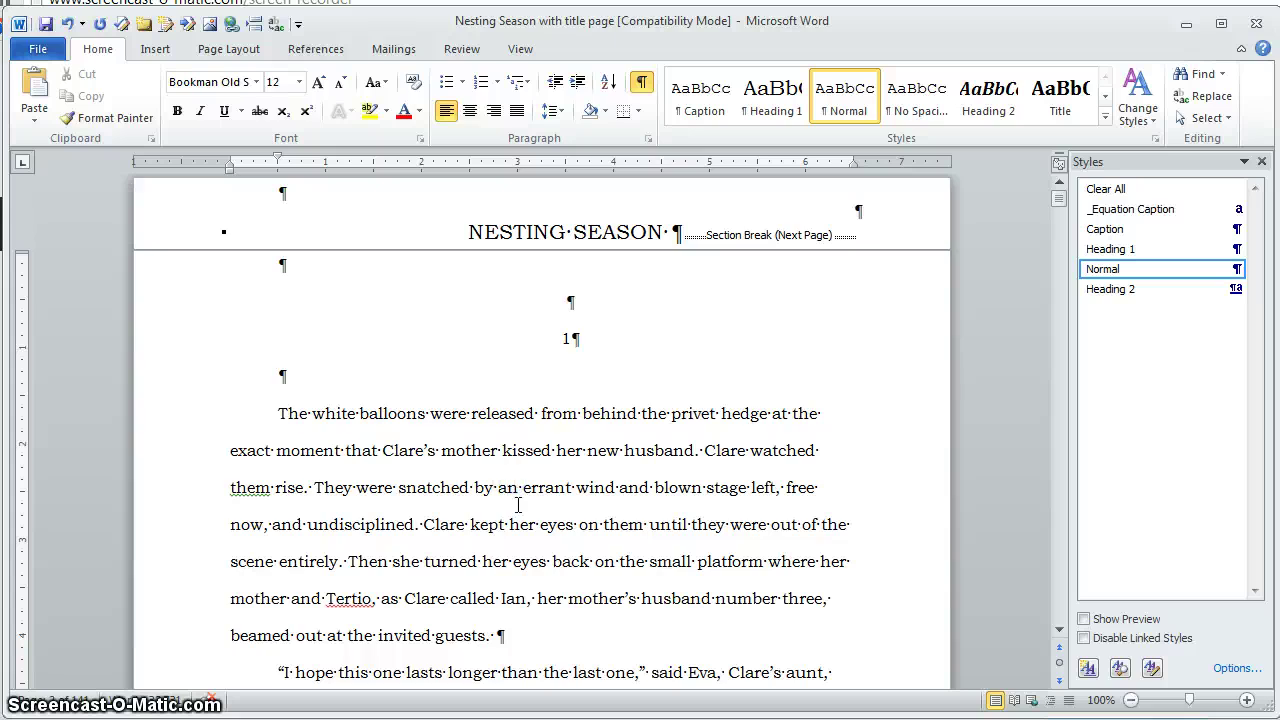
{"action": "scroll", "coordinate": [518, 505], "scroll_direction": "down", "scroll_amount": 3}
{"action": "left_click", "coordinate": [507, 345]}
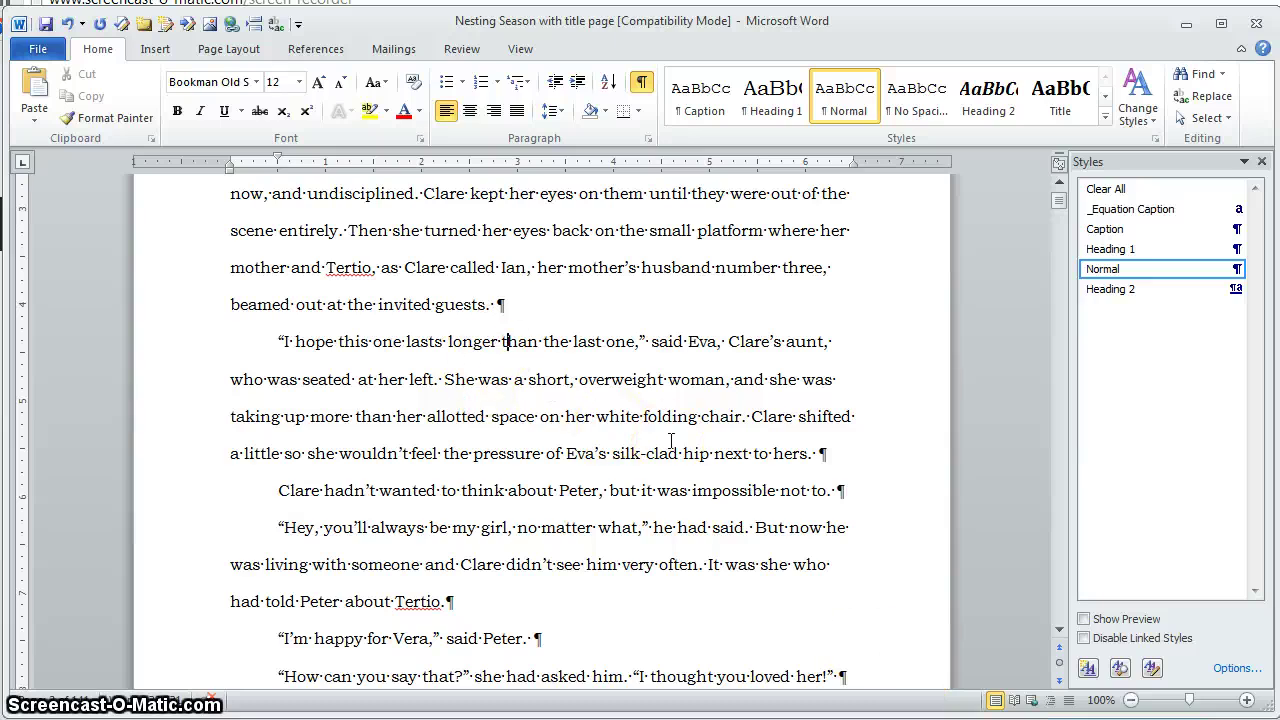
{"action": "left_click", "coordinate": [1088, 668]}
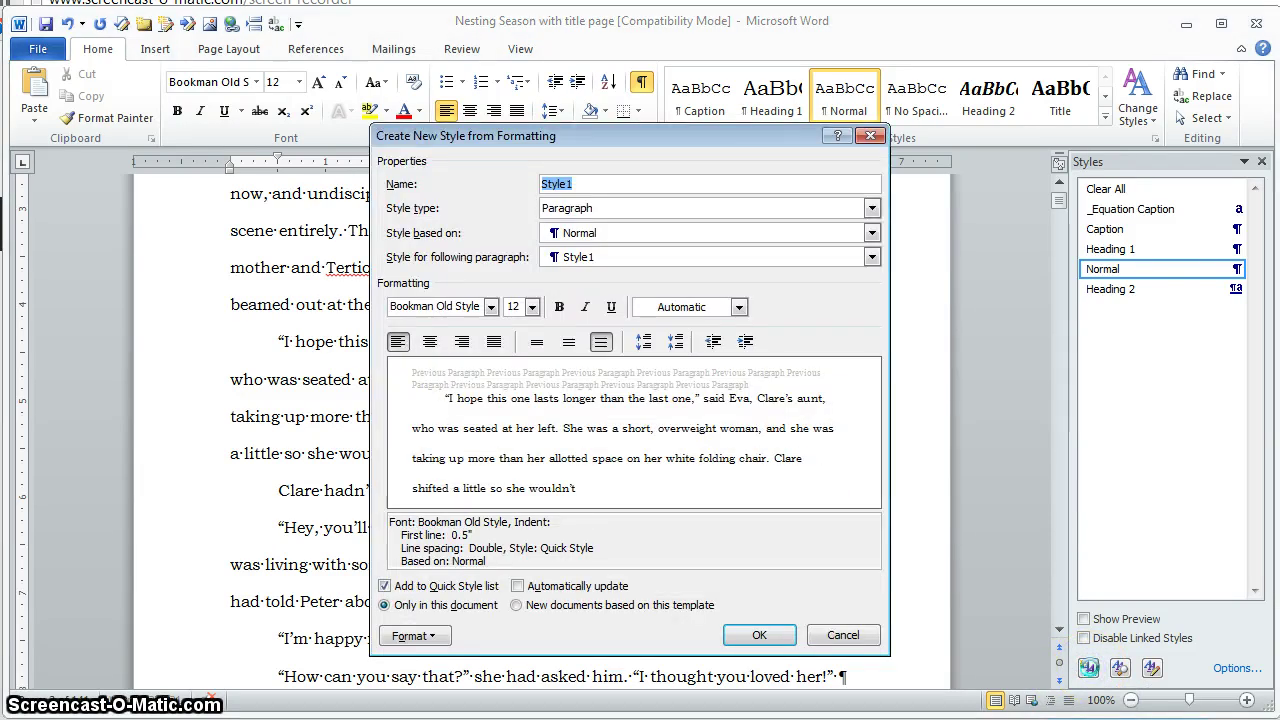
{"action": "type", "text": "LPG T3 Indent Paragraph"}
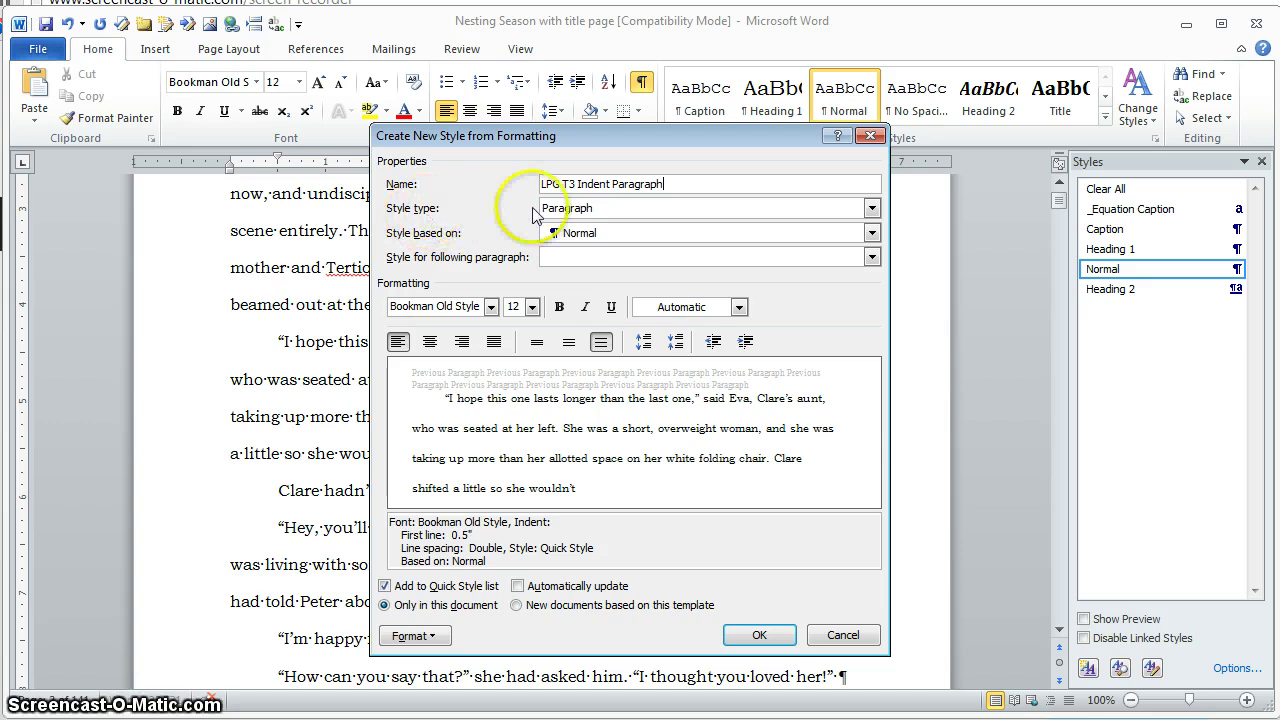
Step: Keep the new style's type as Paragraph and set its line spacing to 1.5 lines
{"action": "left_click", "coordinate": [872, 208]}
{"action": "left_click", "coordinate": [872, 211]}
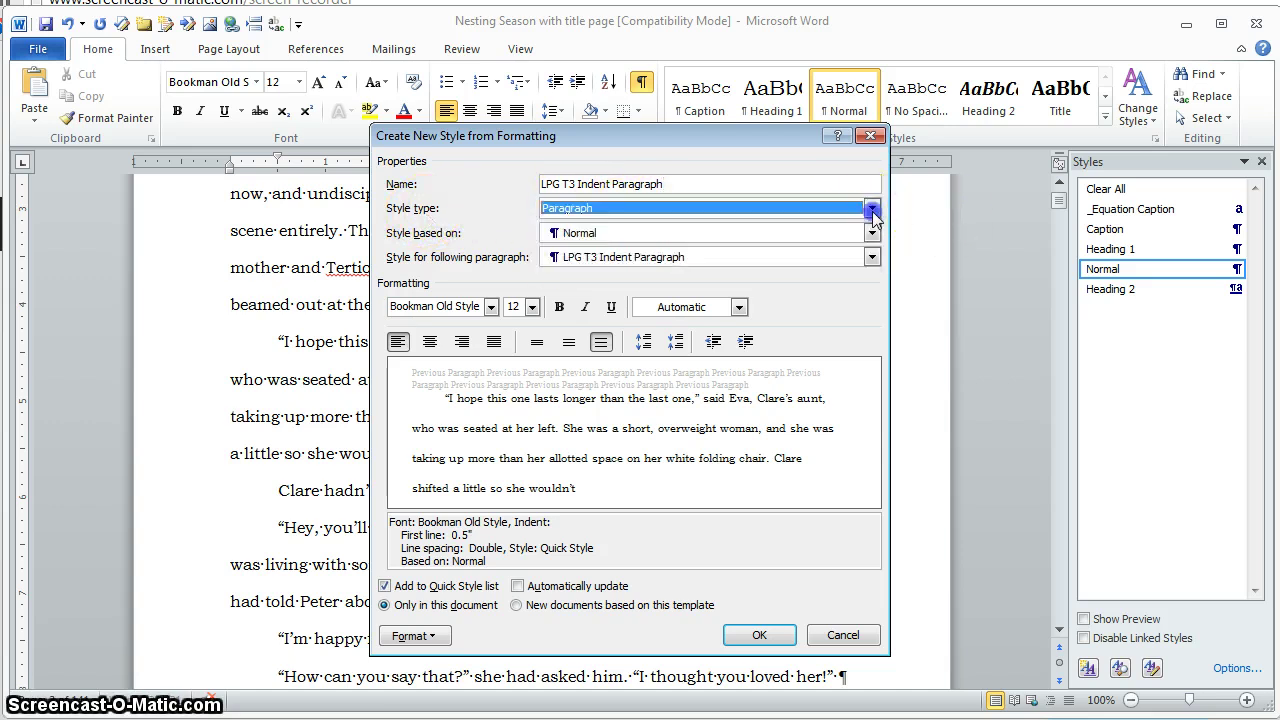
{"action": "left_click", "coordinate": [872, 211]}
{"action": "left_click", "coordinate": [872, 211]}
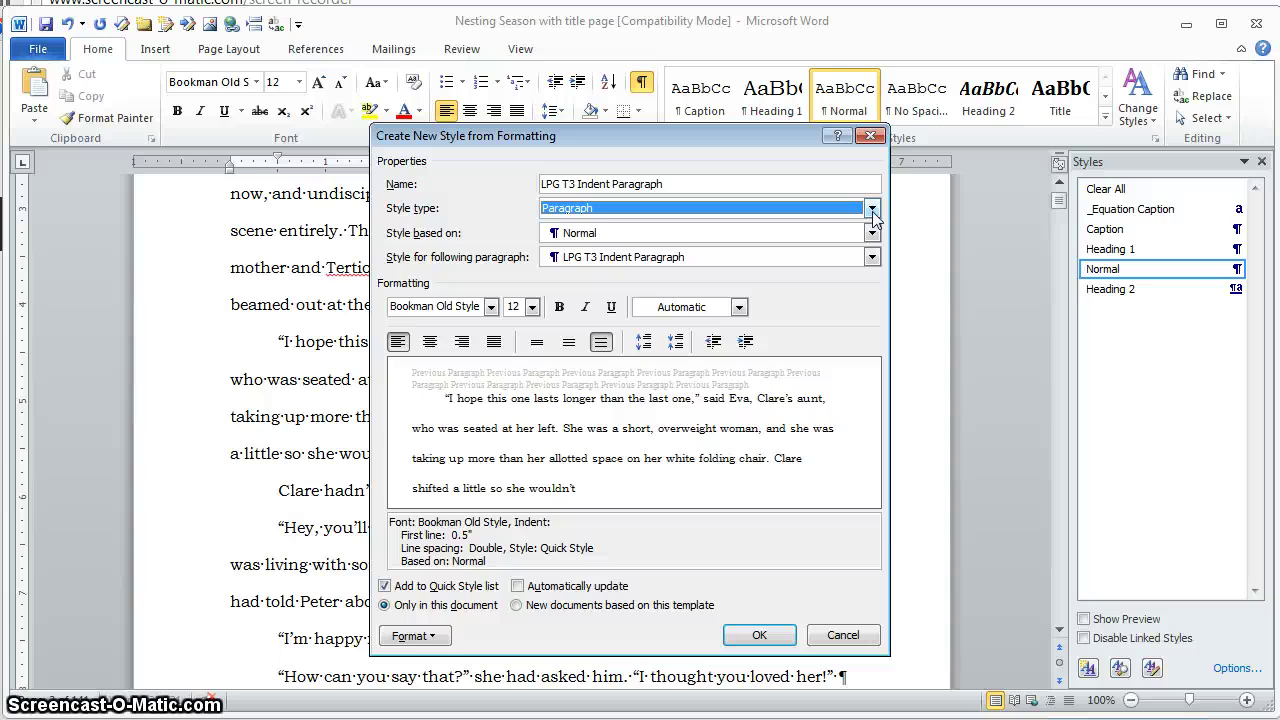
{"action": "left_click", "coordinate": [872, 211]}
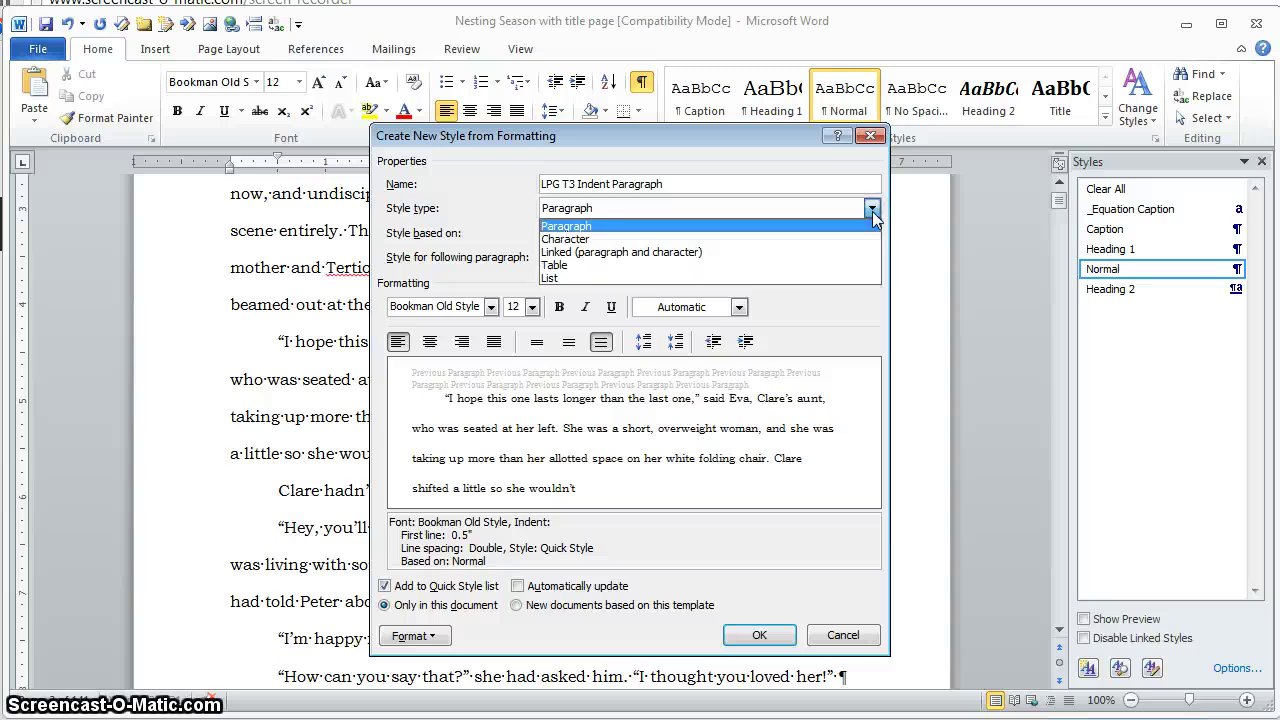
{"action": "left_click", "coordinate": [872, 211]}
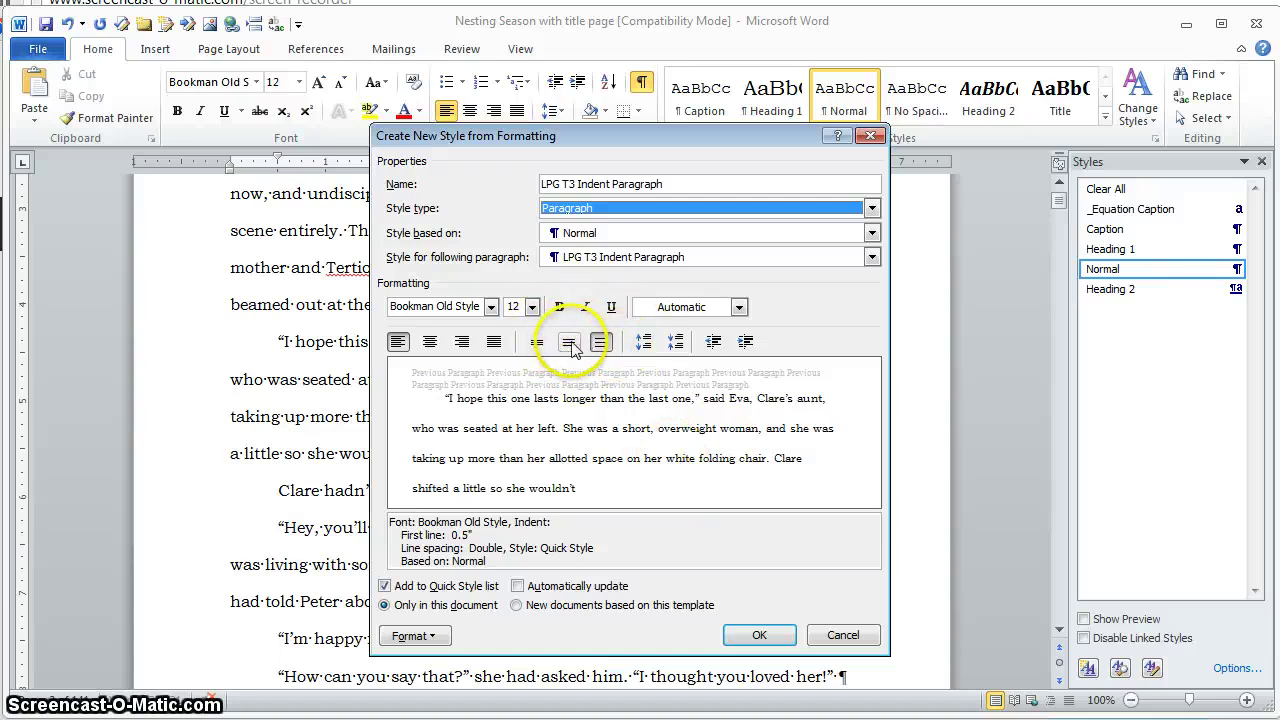
{"action": "left_click", "coordinate": [569, 342]}
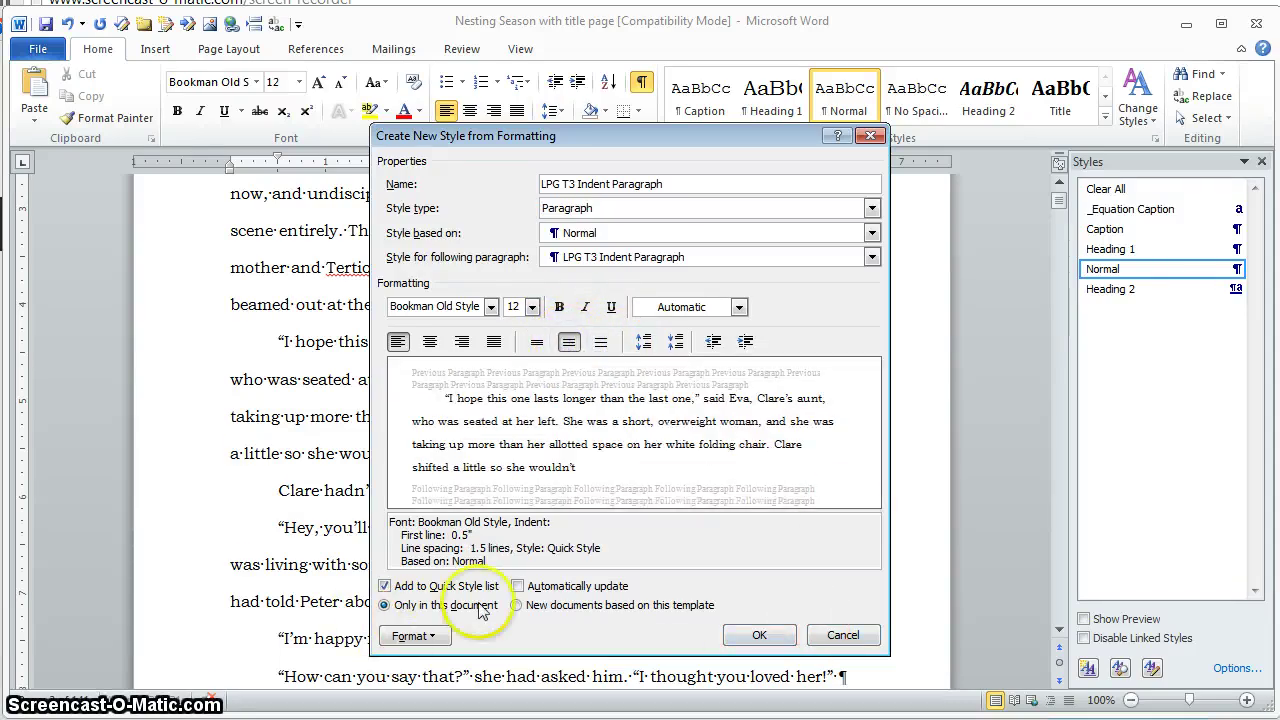
Step: Set the style's outline level to Body Text in its paragraph settings and create the style
{"action": "left_click", "coordinate": [428, 637]}
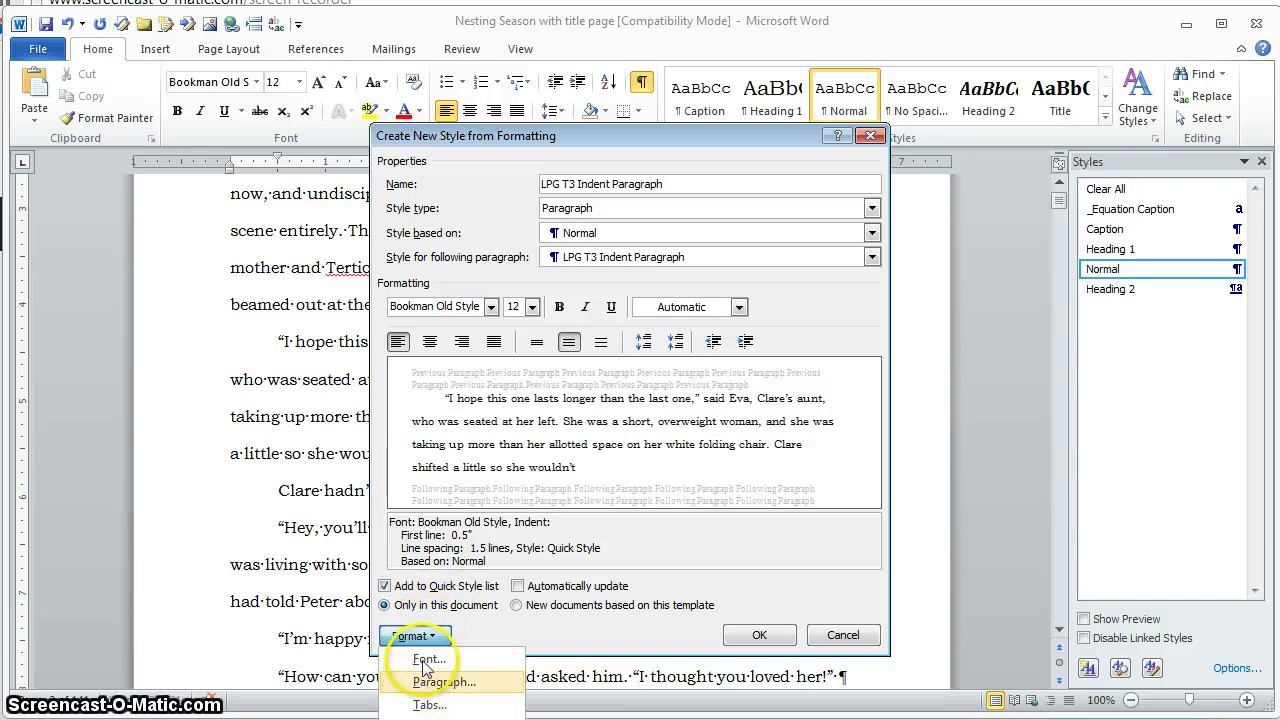
{"action": "left_click", "coordinate": [437, 684]}
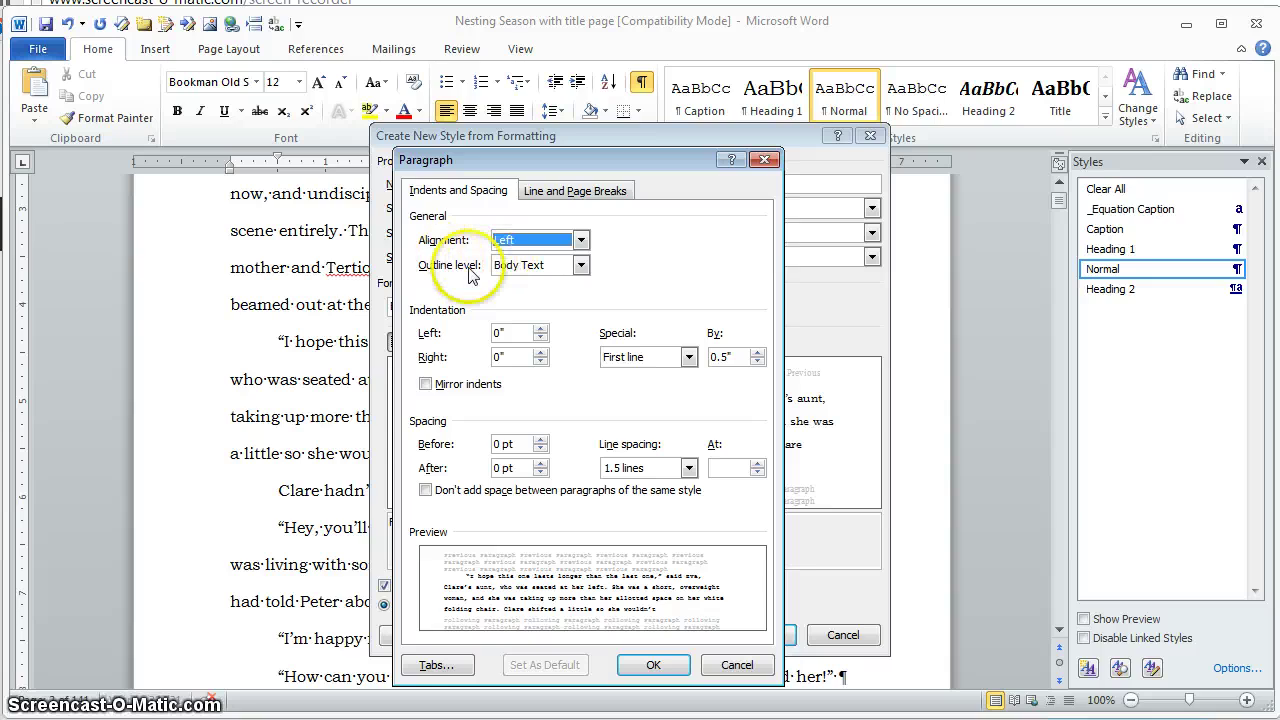
{"action": "left_click", "coordinate": [580, 265]}
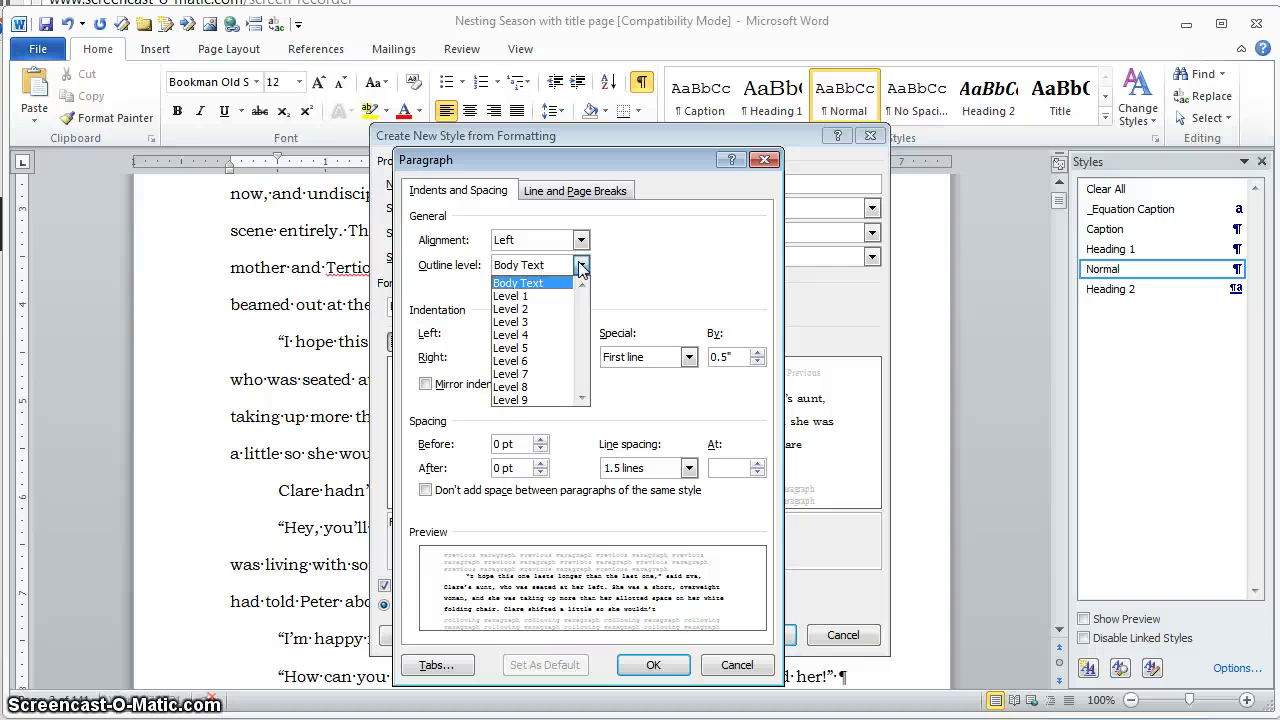
{"action": "left_click", "coordinate": [531, 284]}
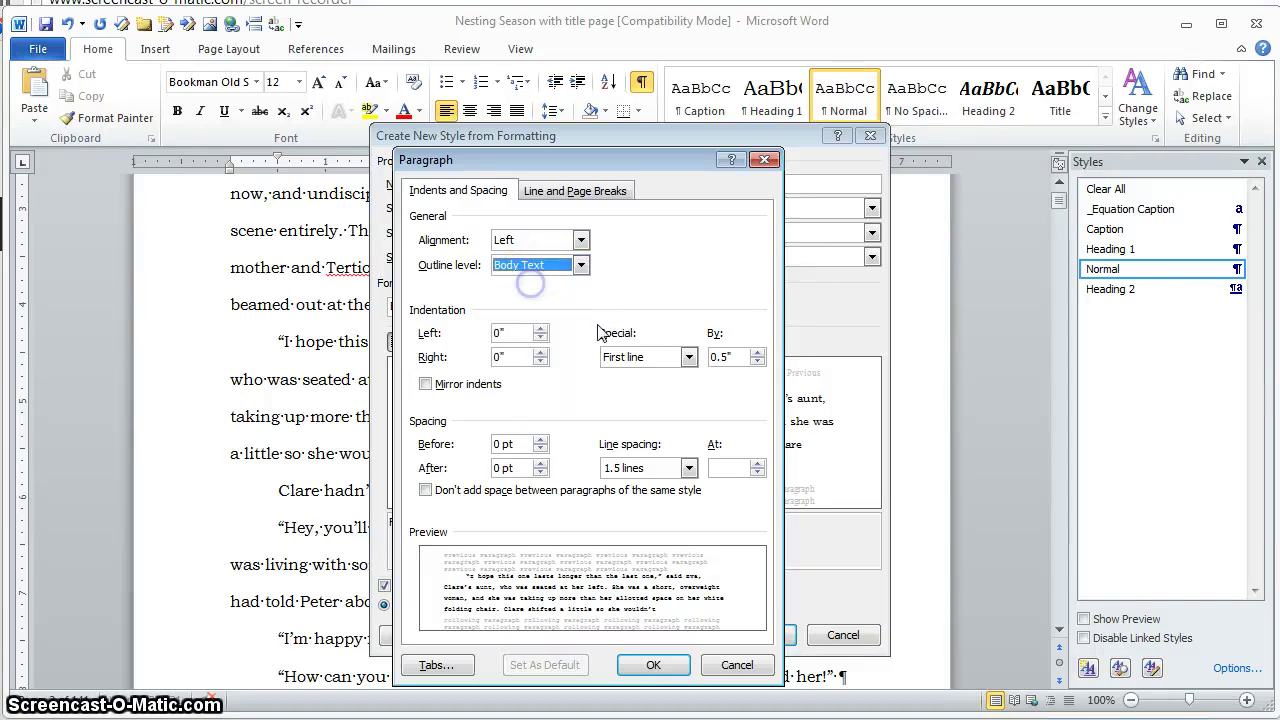
{"action": "left_click", "coordinate": [666, 665]}
{"action": "left_click", "coordinate": [757, 635]}
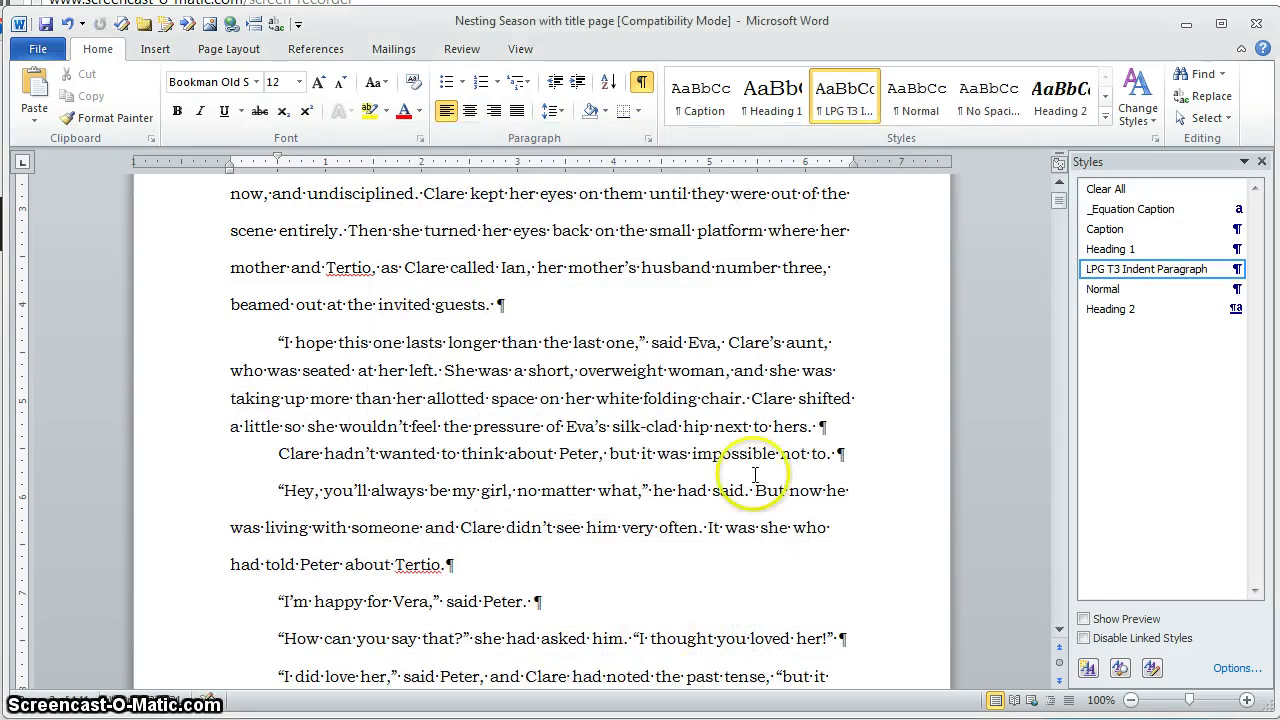
Step: Apply the LPG T3 Indent Paragraph style to the entire manuscript and return to its beginning
{"action": "left_click", "coordinate": [655, 376]}
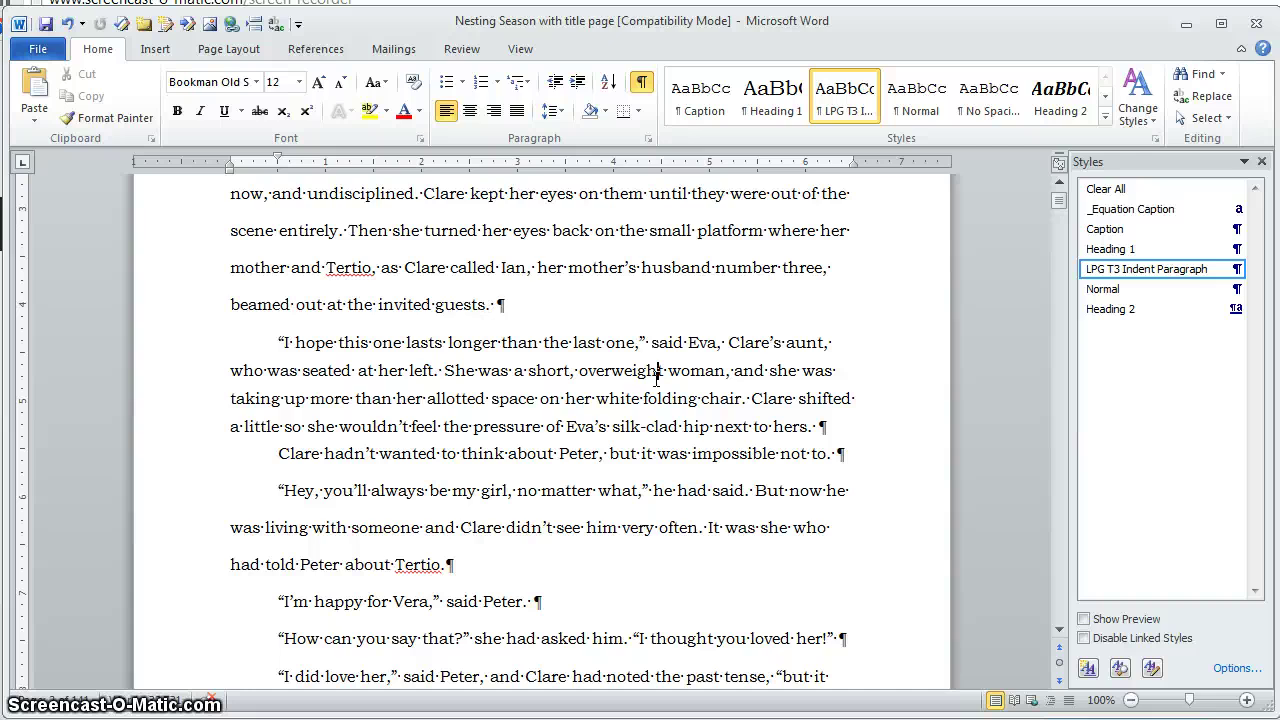
{"action": "key", "text": "ctrl+a"}
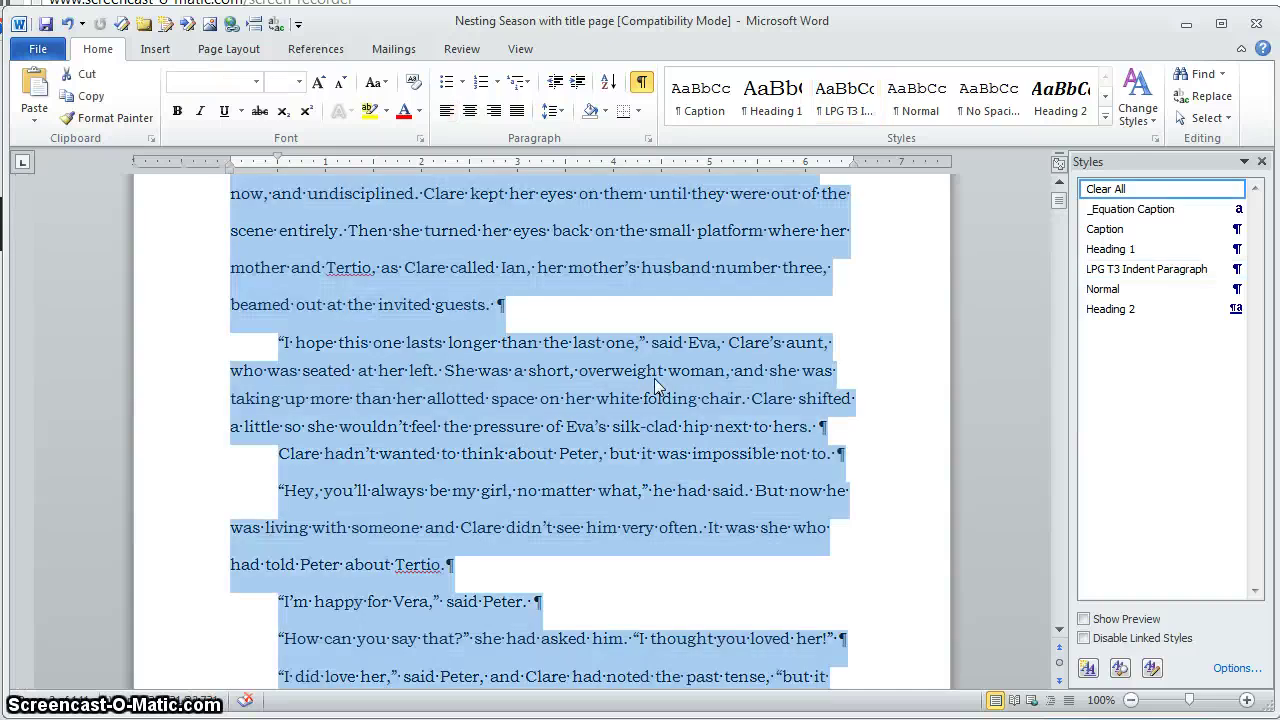
{"action": "left_click", "coordinate": [1160, 270]}
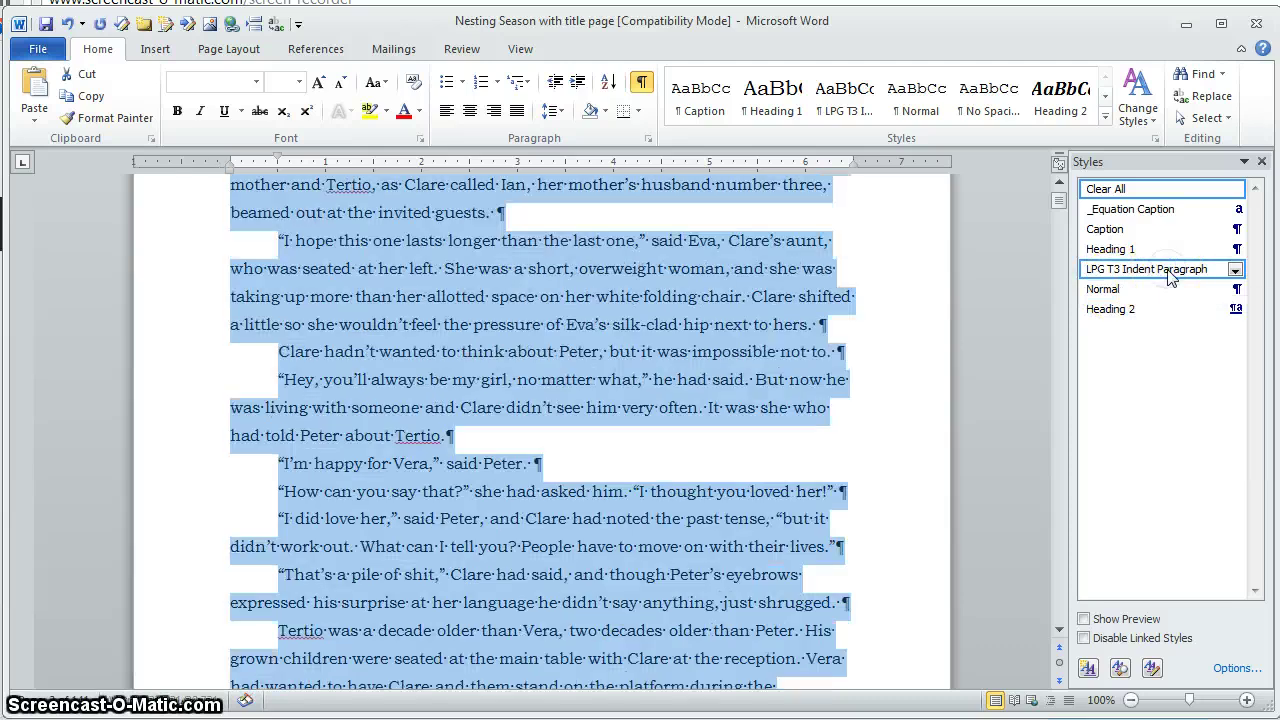
{"action": "key", "text": "ctrl+Home"}
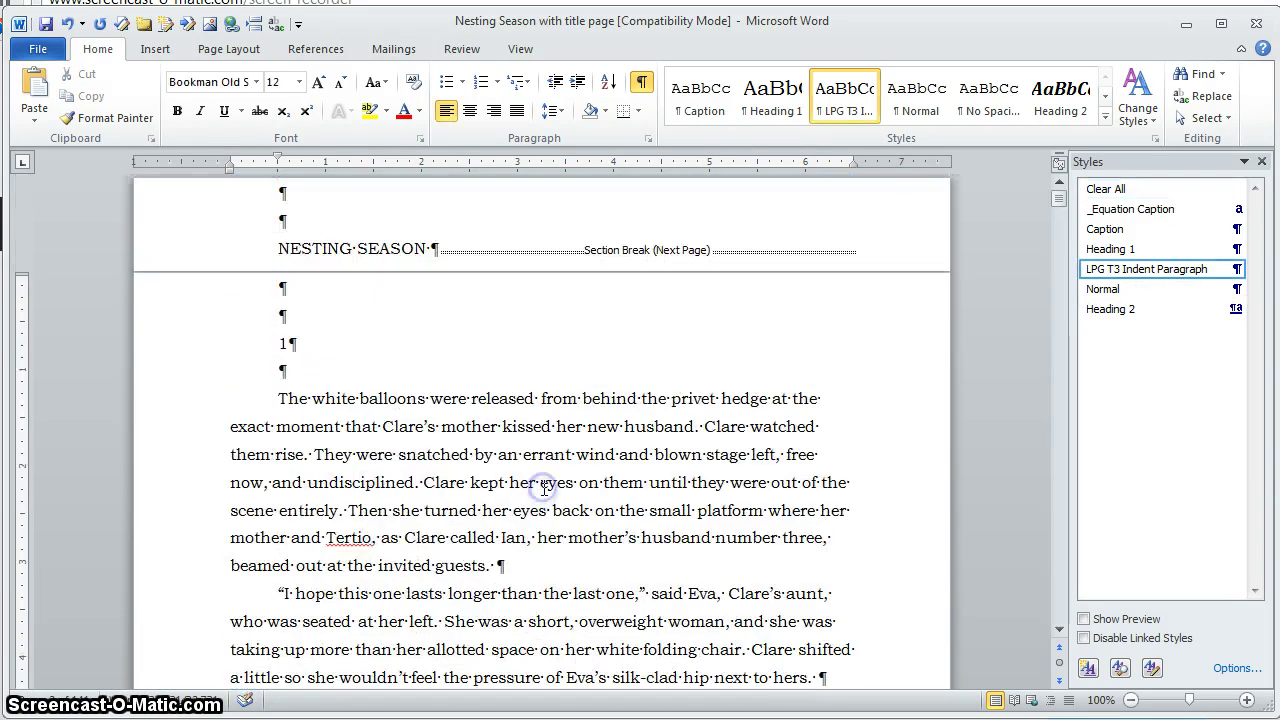
{"action": "left_click", "coordinate": [454, 364]}
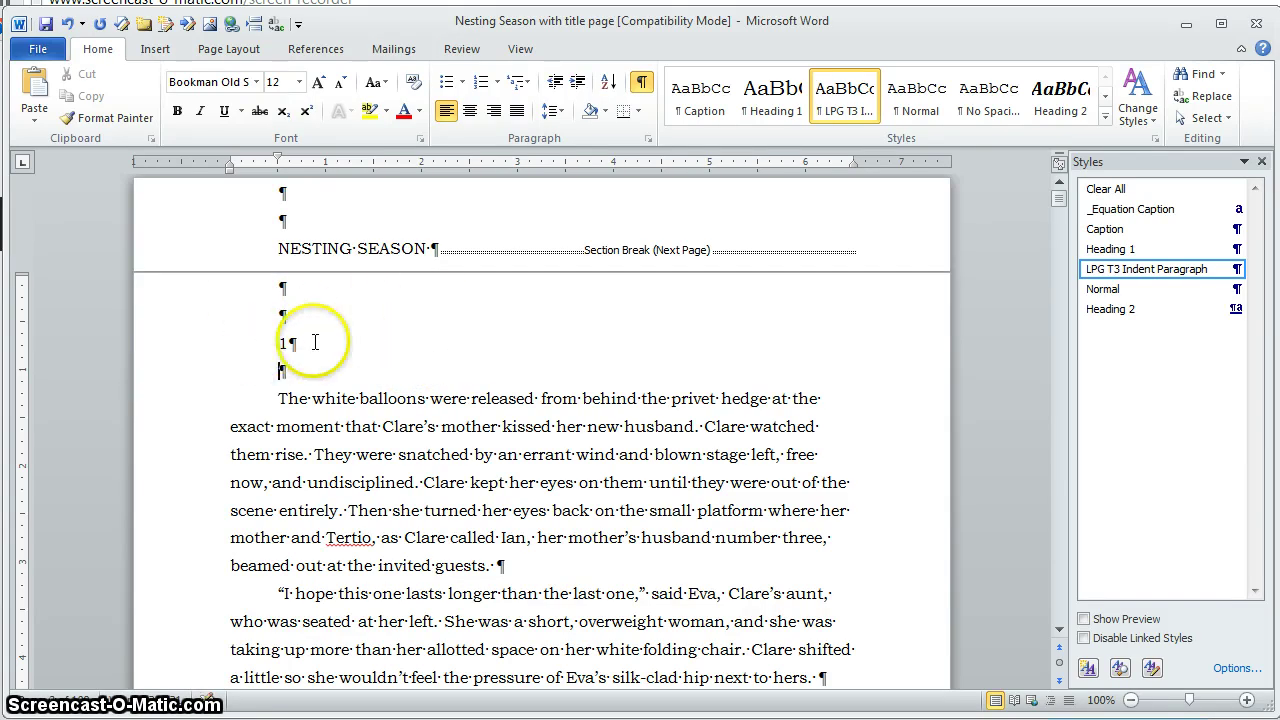
{"action": "left_click", "coordinate": [308, 293]}
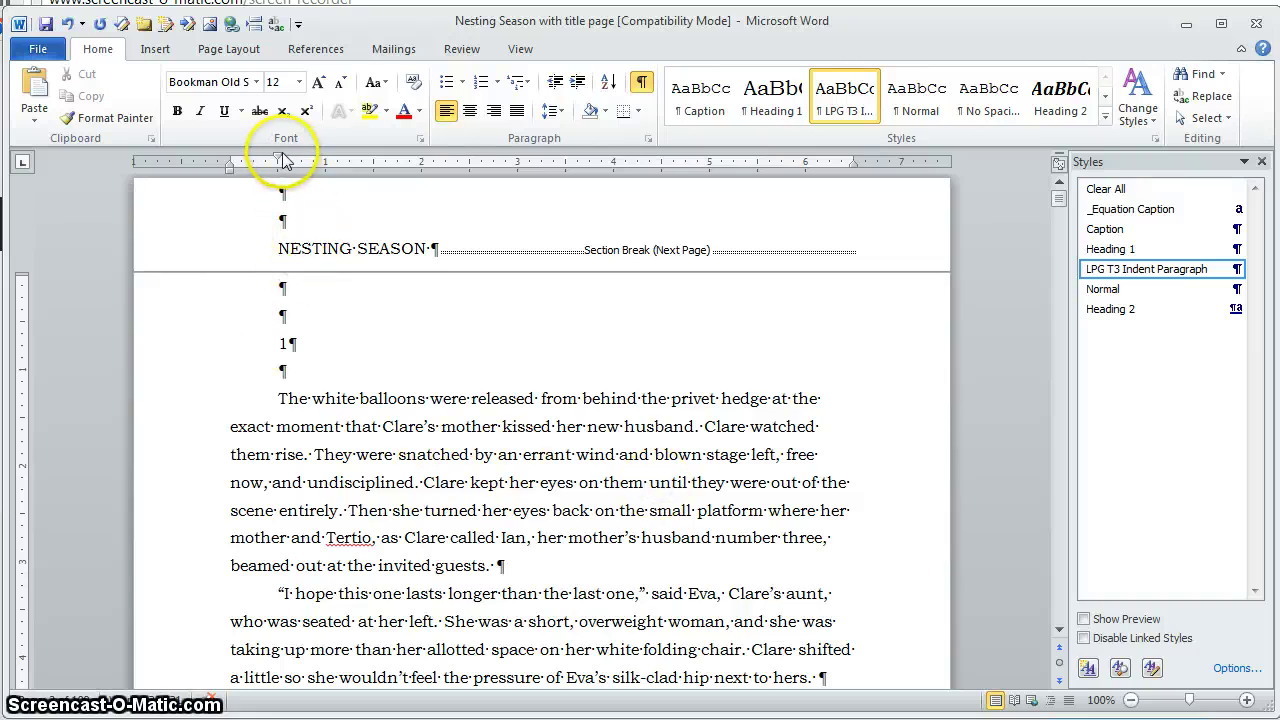
Step: Remove the first-line indent from the chapter's opening paragraph beginning "The white balloons were released"
{"action": "left_click_drag", "start_coordinate": [358, 400], "coordinate": [282, 193]}
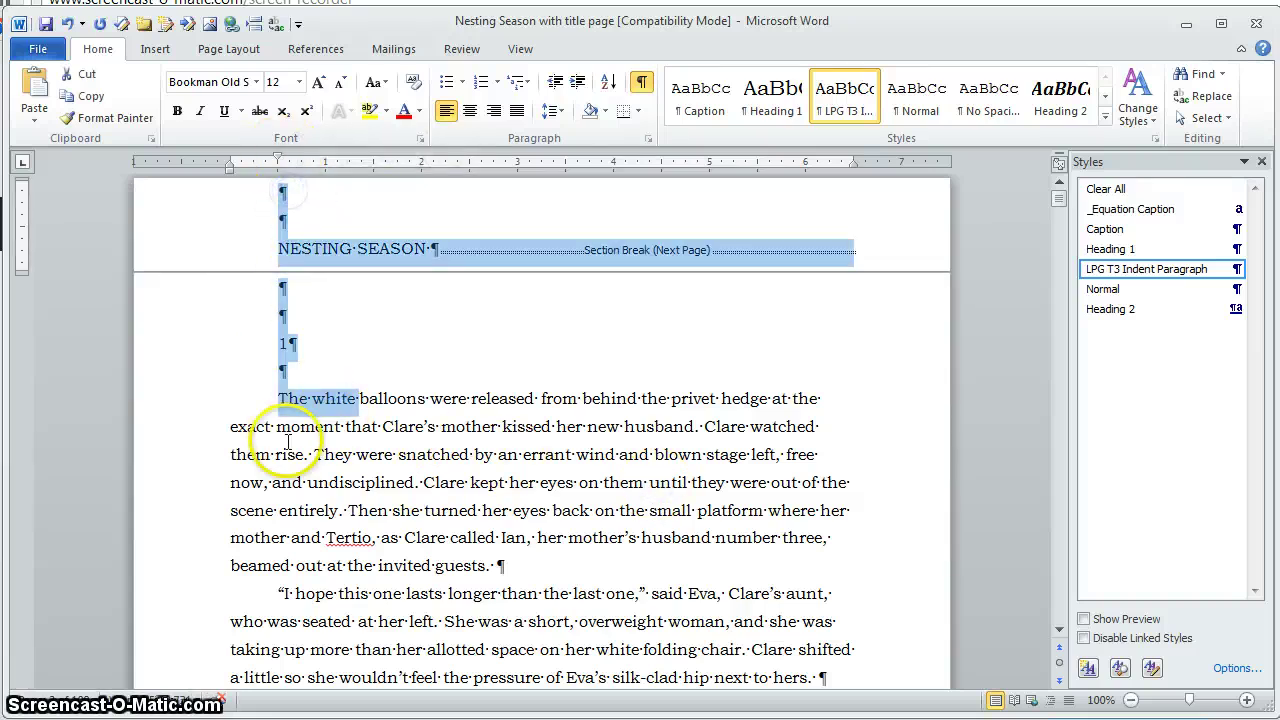
{"action": "left_click", "coordinate": [288, 440]}
{"action": "left_click", "coordinate": [280, 160]}
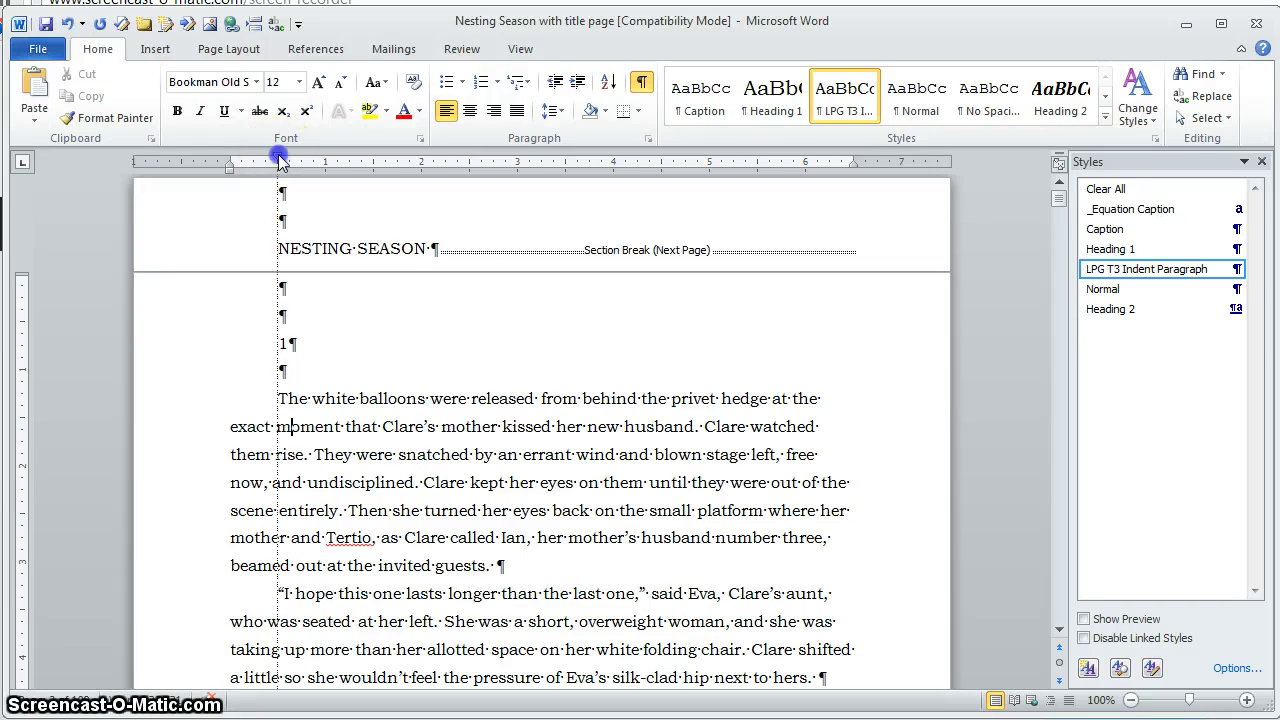
{"action": "left_click_drag", "start_coordinate": [280, 160], "coordinate": [230, 160]}
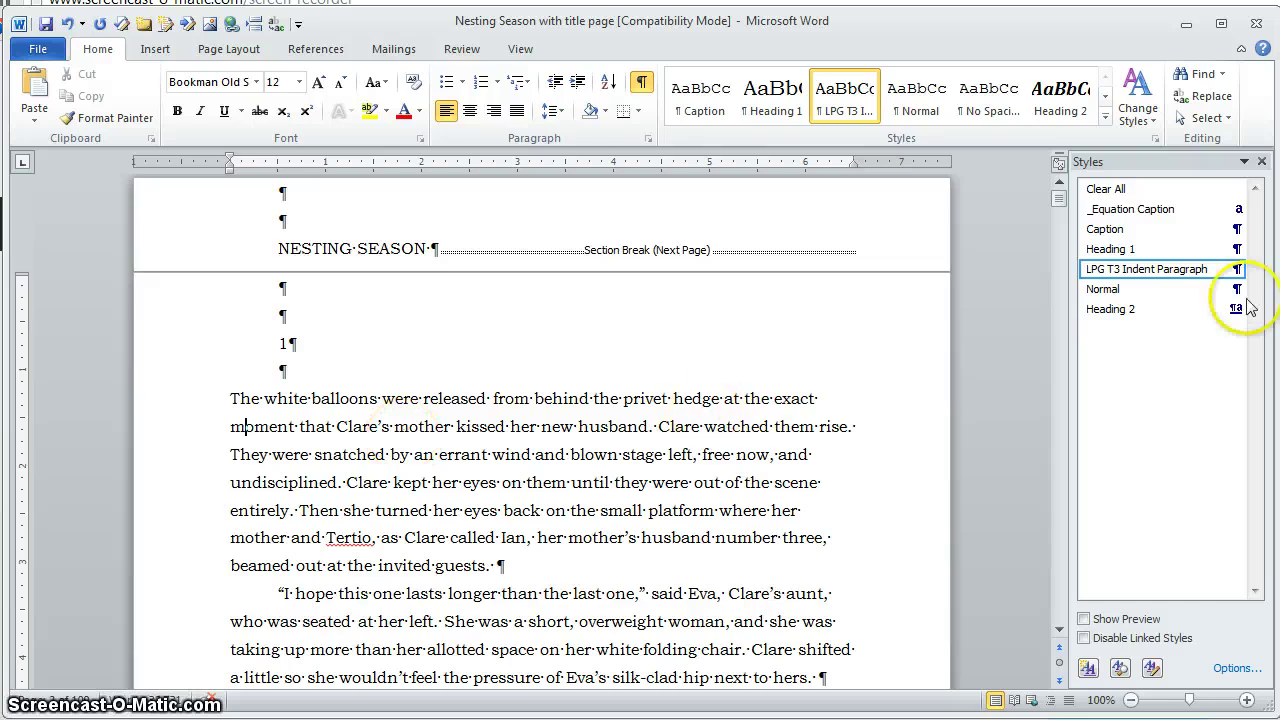
Step: Create a paragraph style named LPG T3 No indent paragraph from the opening paragraph, accepting its existing paragraph settings
{"action": "left_click", "coordinate": [1088, 667]}
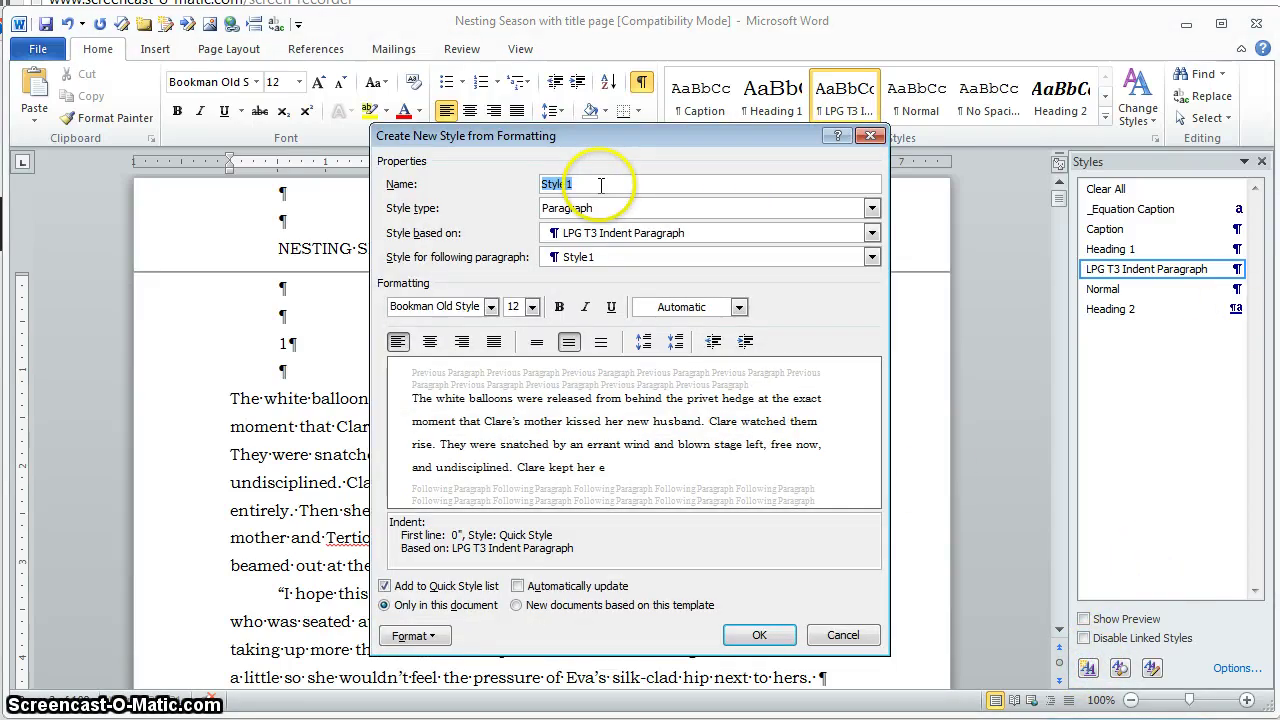
{"action": "type", "text": "LPG T3 No indent paragraph"}
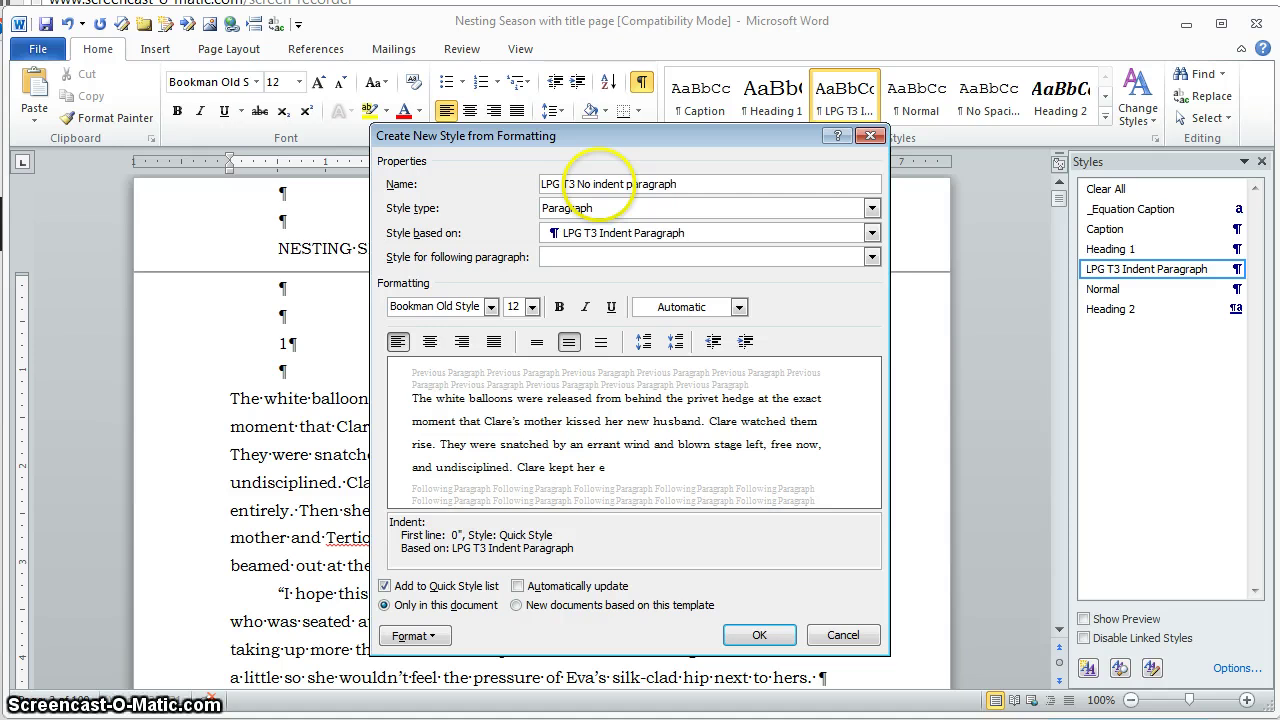
{"action": "left_click", "coordinate": [413, 638]}
{"action": "left_click", "coordinate": [408, 684]}
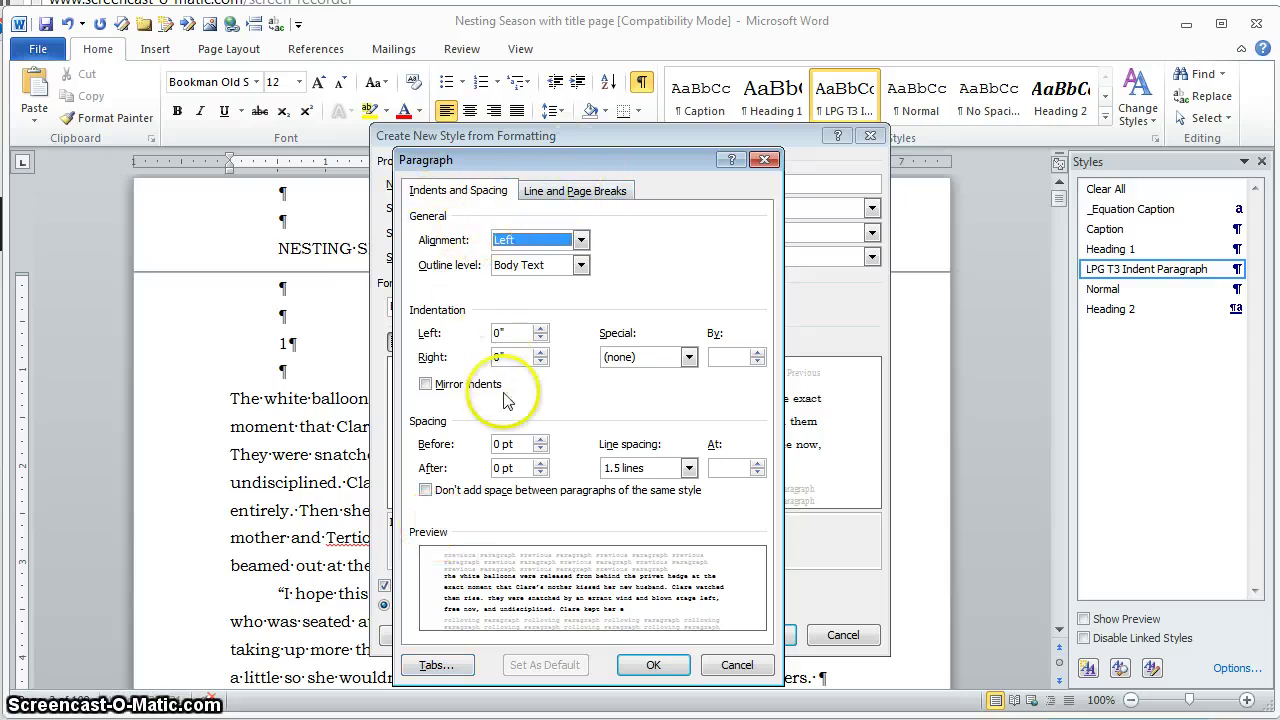
{"action": "left_click", "coordinate": [676, 662]}
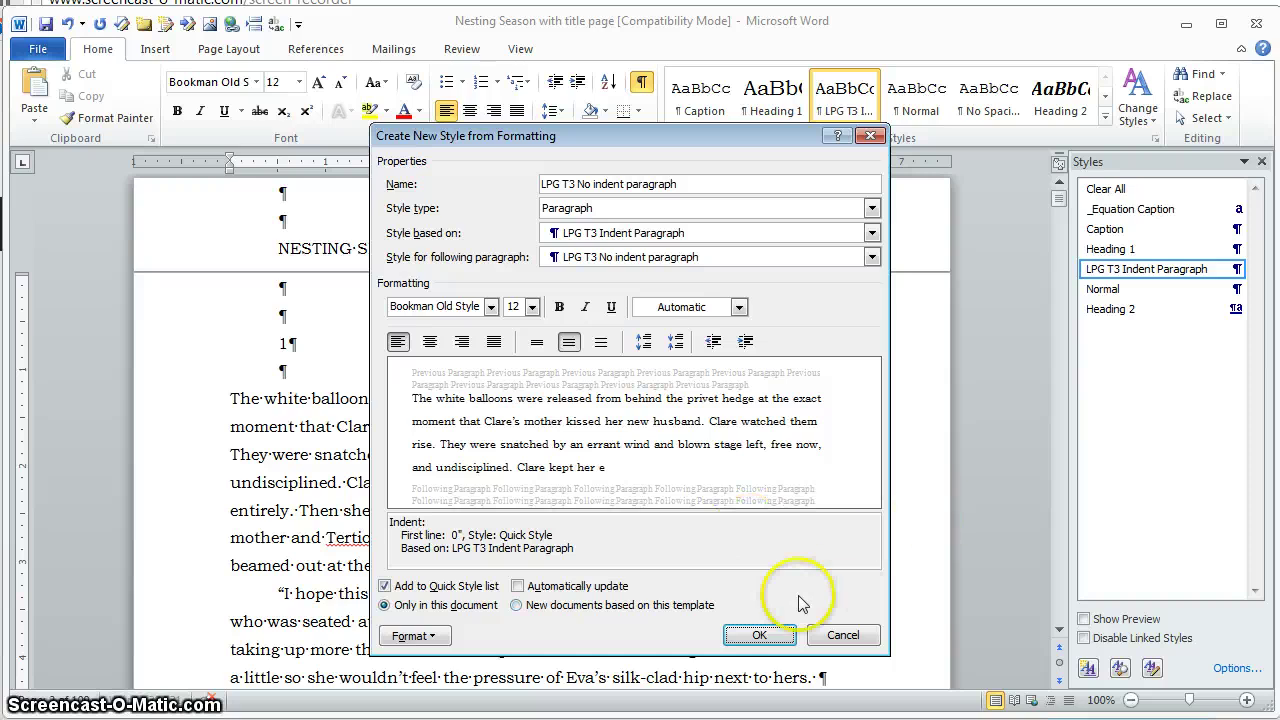
{"action": "left_click", "coordinate": [760, 636]}
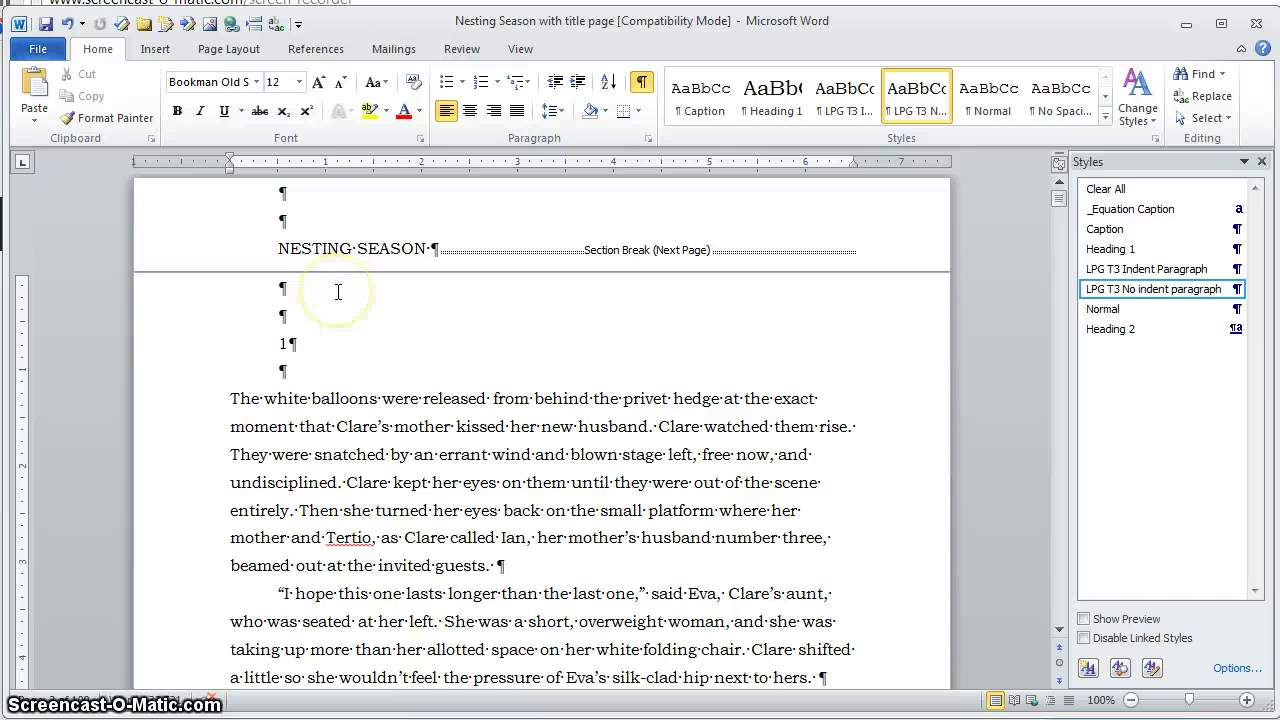
Step: Format the chapter number 1 as 16 pt bold, without a first-line indent, and centered
{"action": "left_click", "coordinate": [305, 325]}
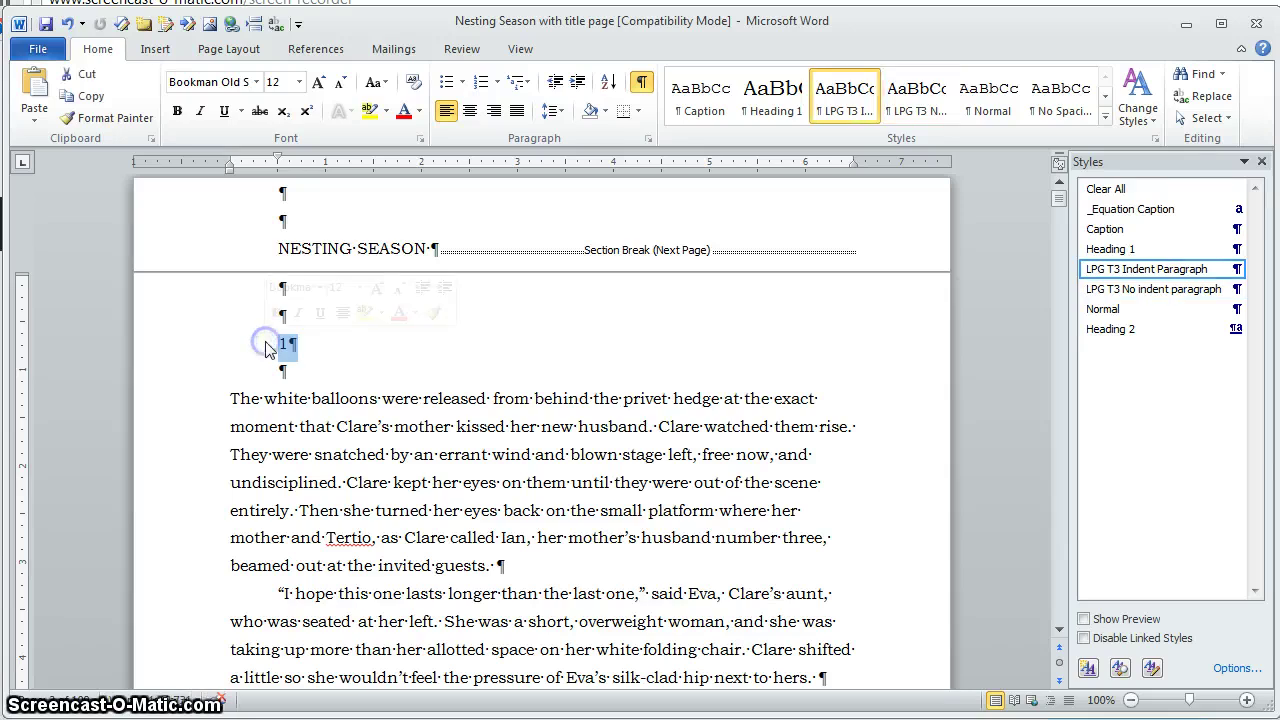
{"action": "left_click", "coordinate": [299, 83]}
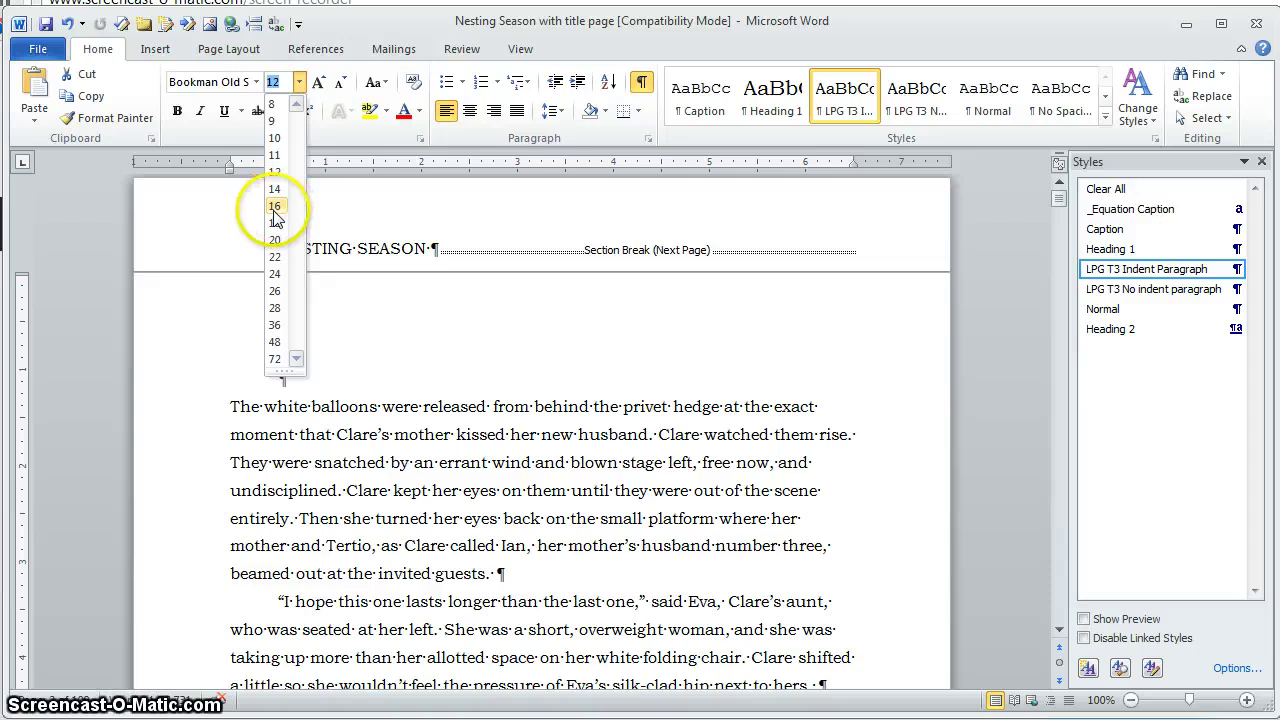
{"action": "left_click", "coordinate": [274, 206]}
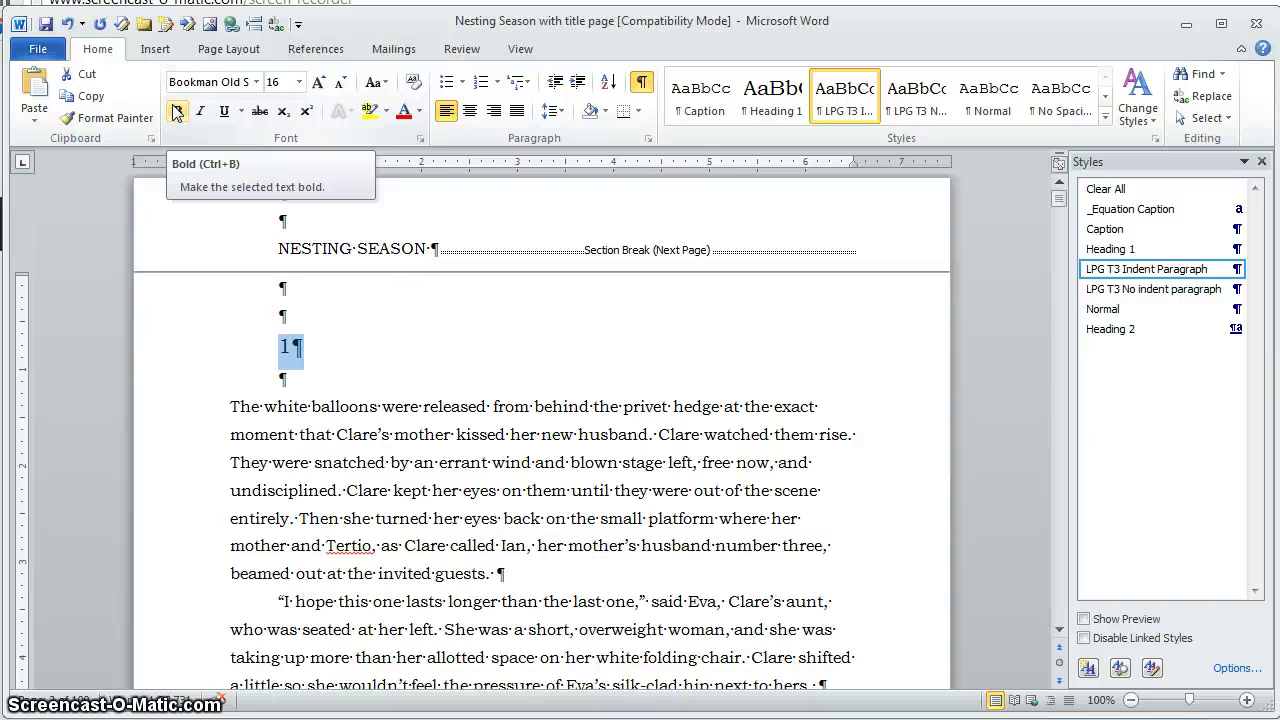
{"action": "left_click", "coordinate": [177, 112]}
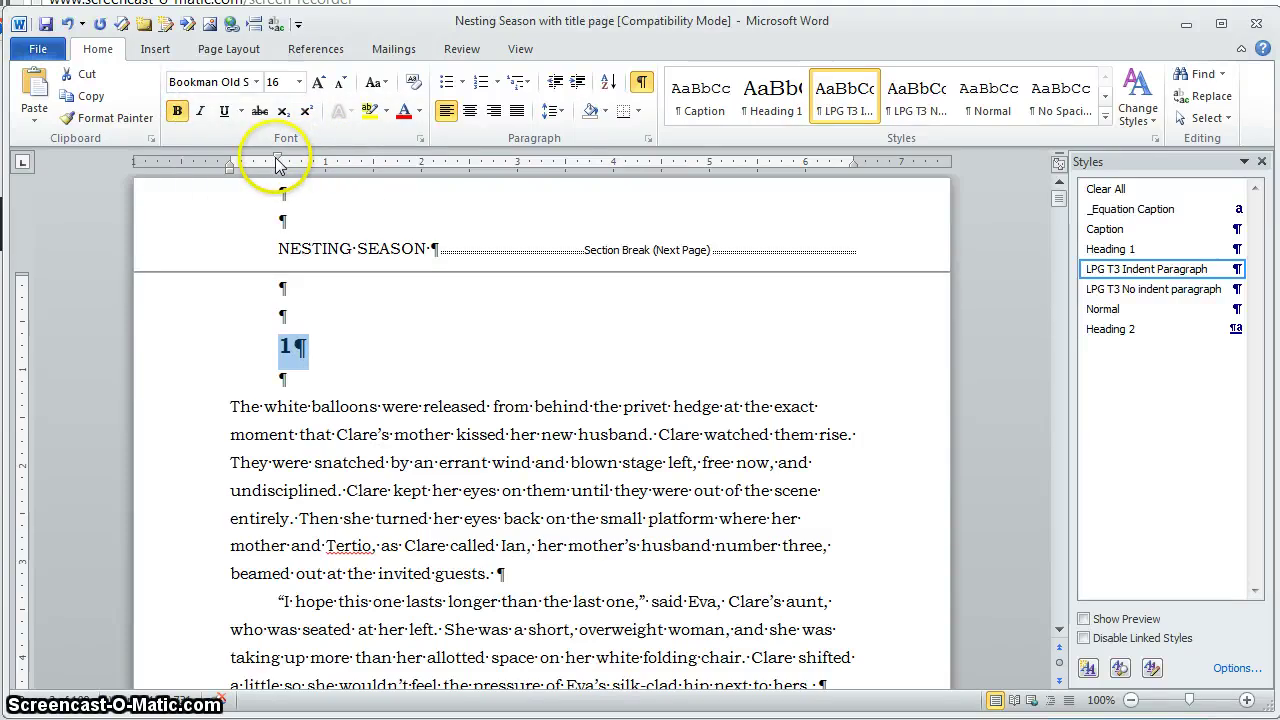
{"action": "left_click_drag", "start_coordinate": [278, 158], "coordinate": [230, 160]}
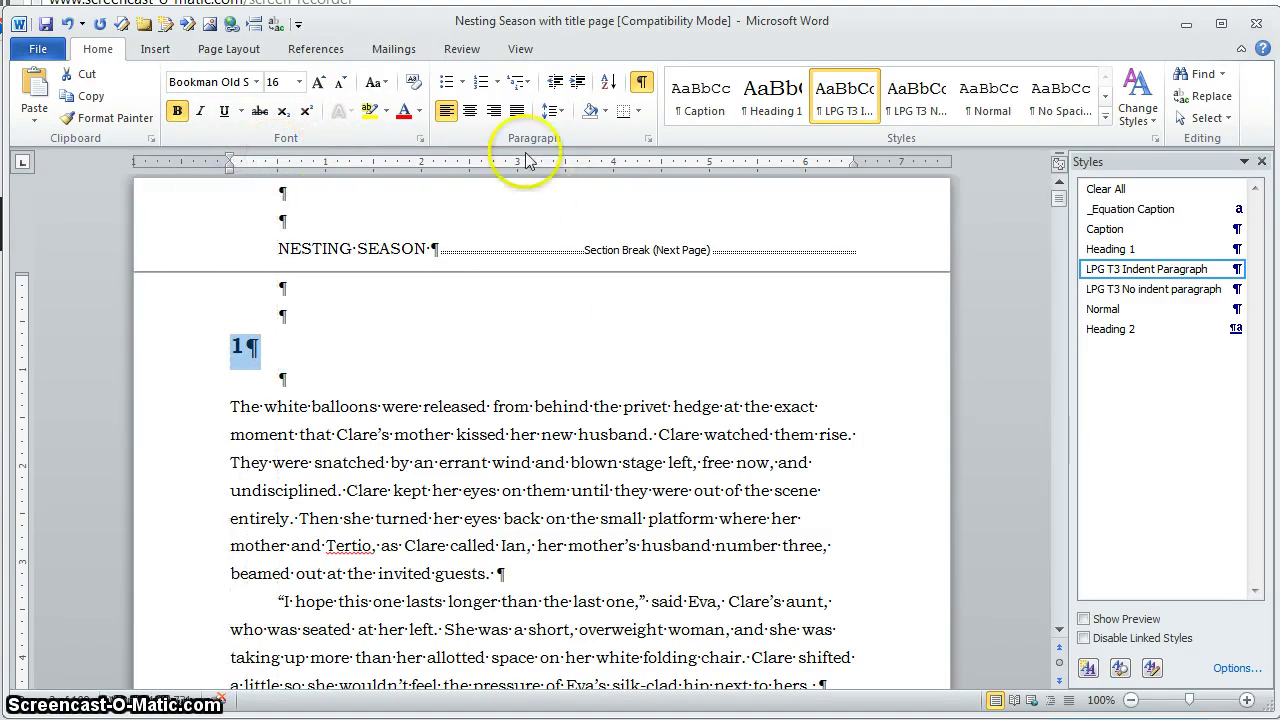
{"action": "left_click", "coordinate": [469, 112]}
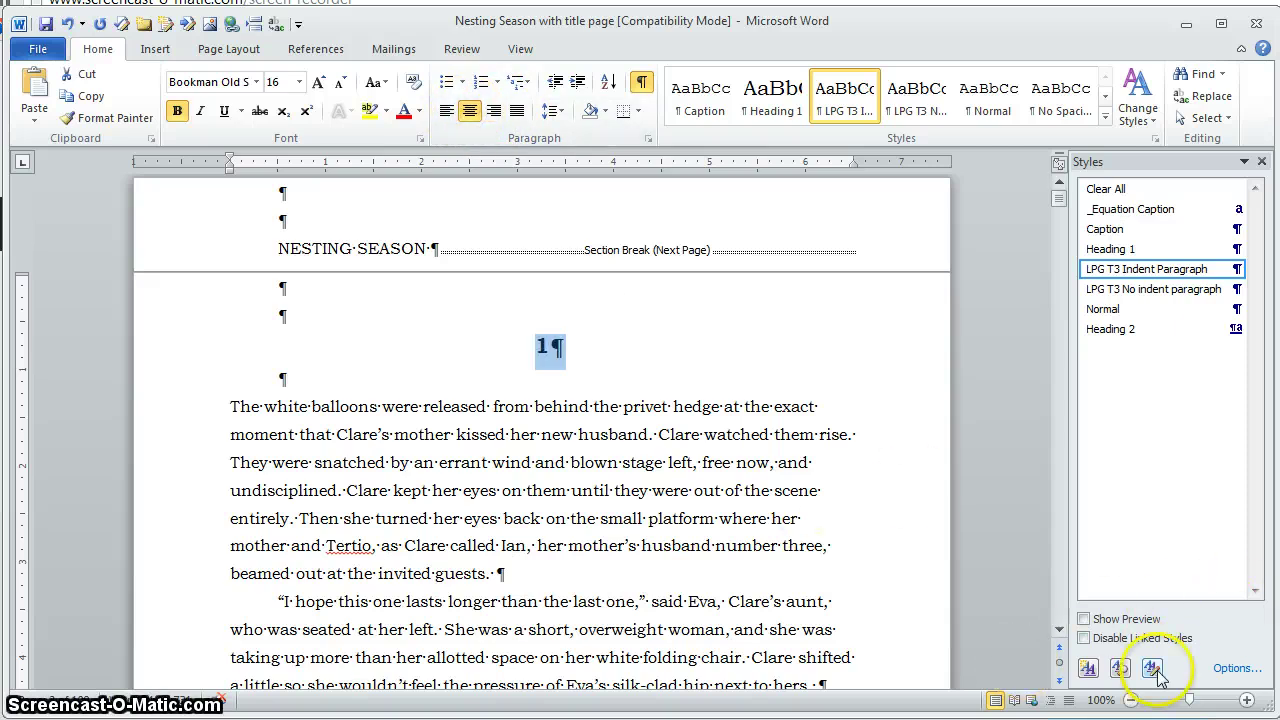
Step: Start a new style from the chapter number, name it LPG T1 Chapter Number, and set its outline level to Level 1
{"action": "left_click", "coordinate": [1085, 668]}
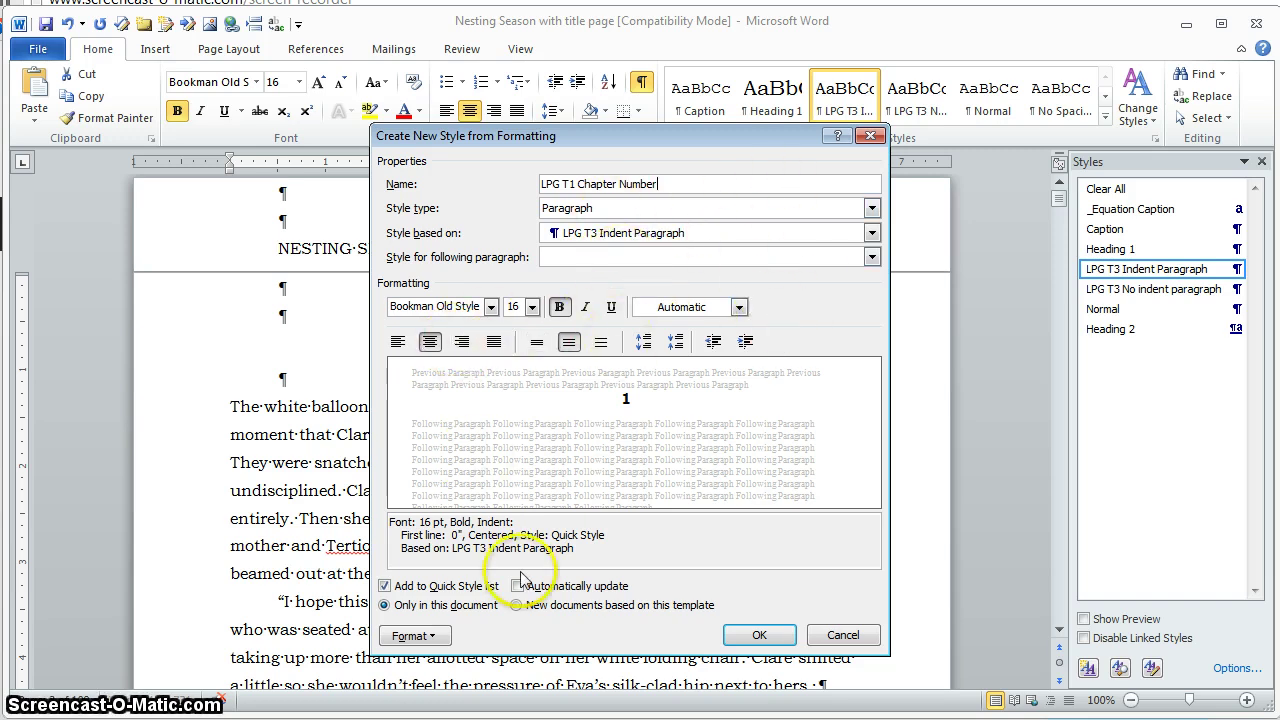
{"action": "left_click", "coordinate": [414, 636]}
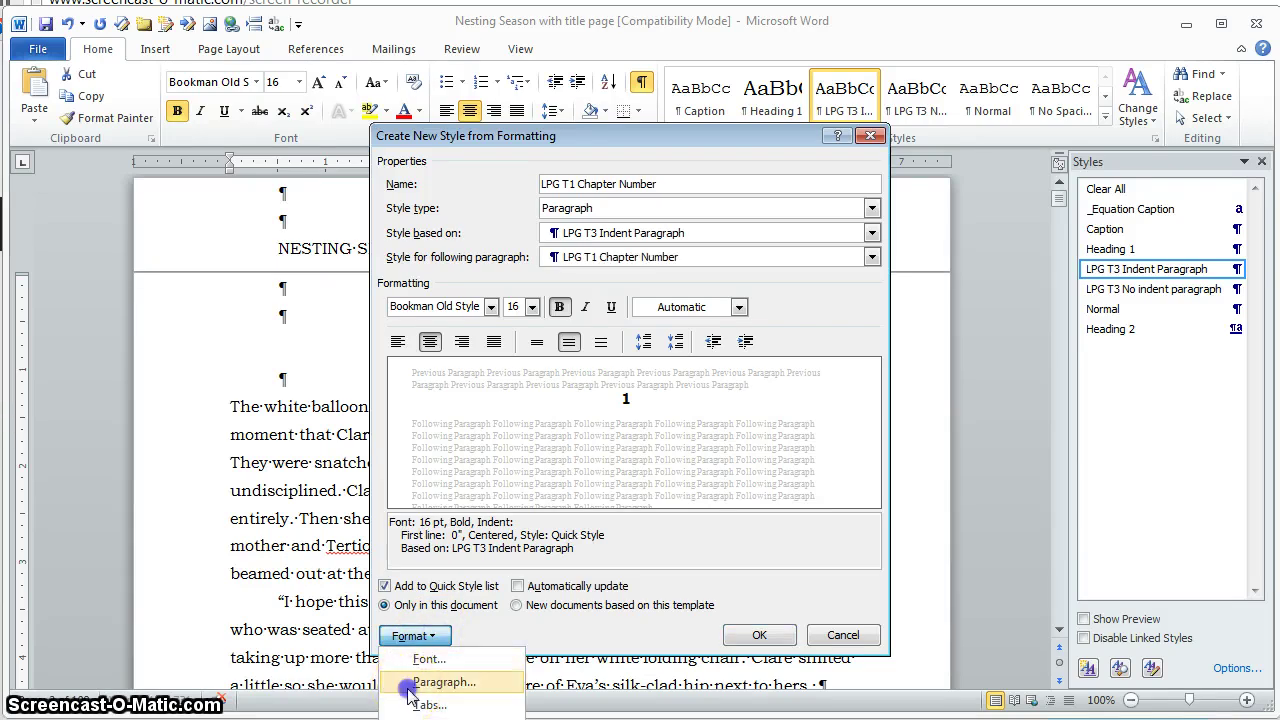
{"action": "left_click", "coordinate": [430, 683]}
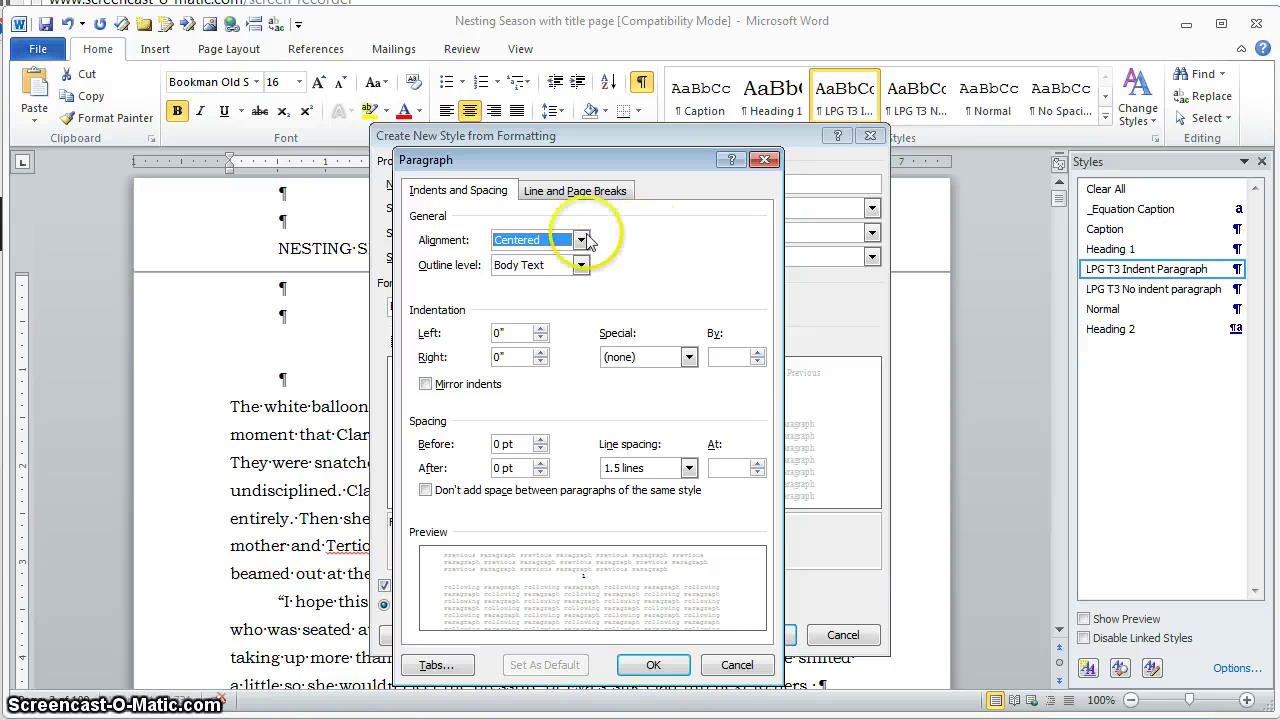
{"action": "left_click", "coordinate": [584, 267]}
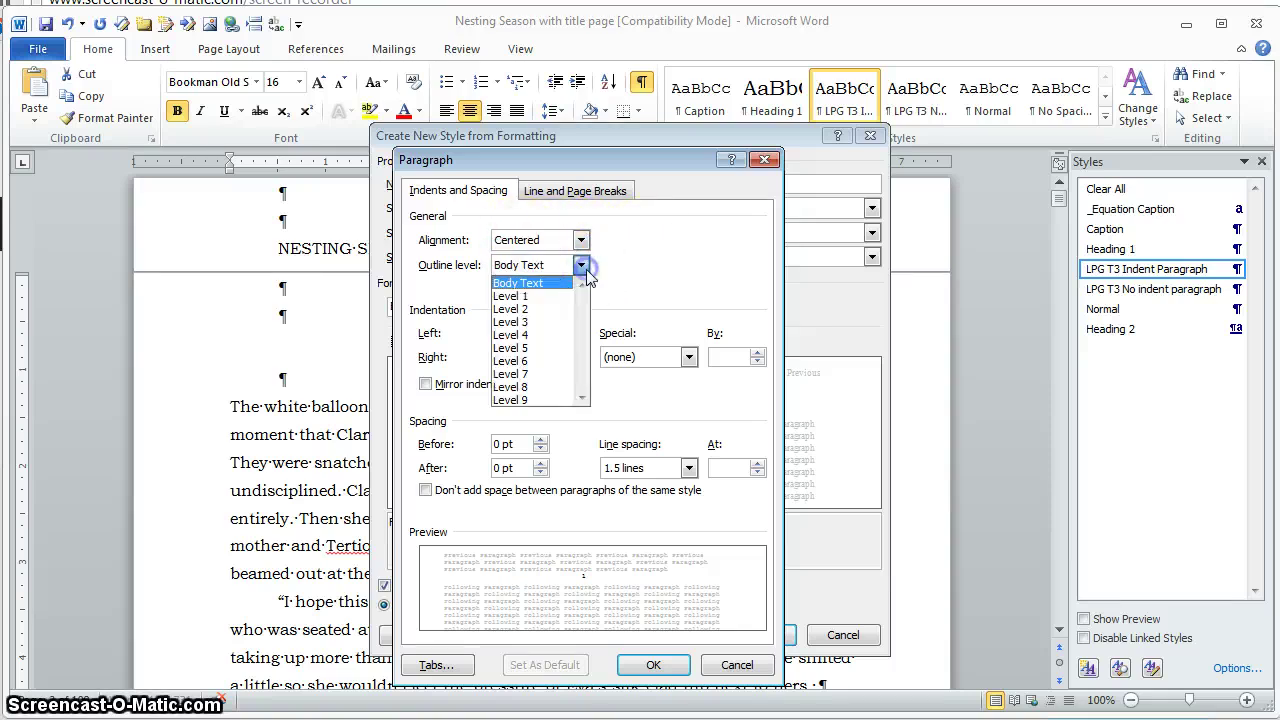
{"action": "left_click", "coordinate": [533, 296]}
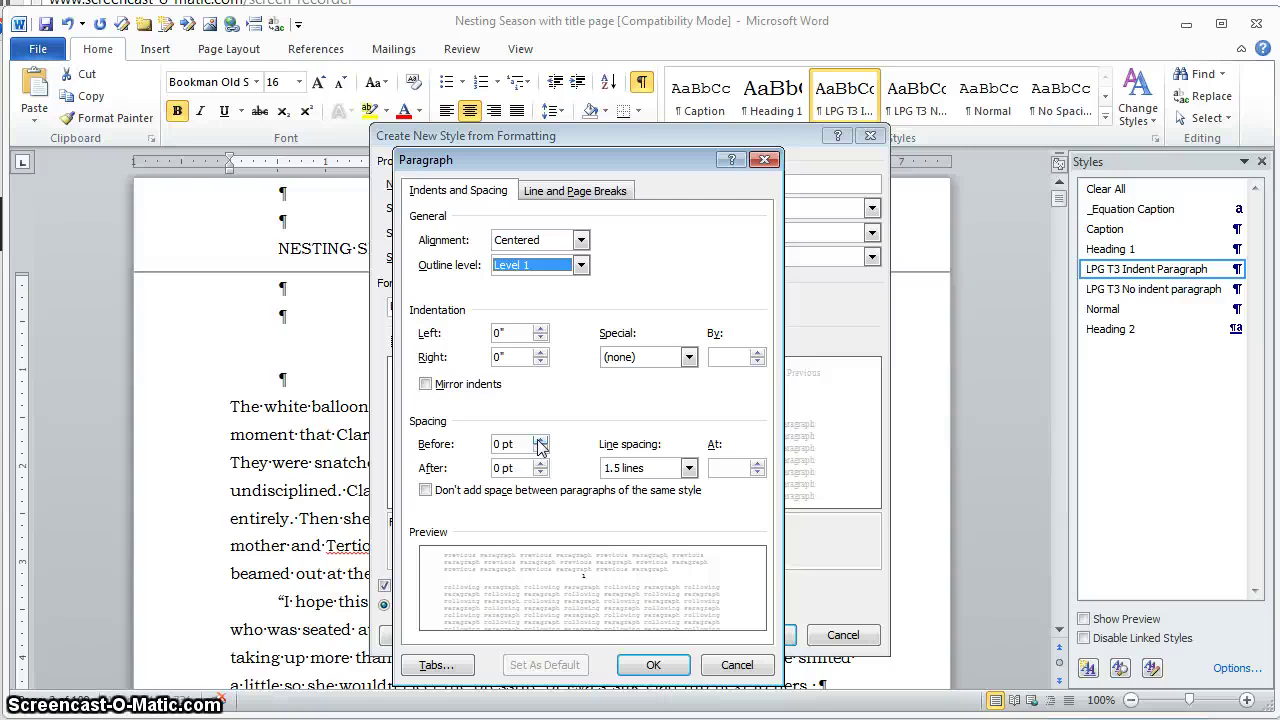
Step: Set the chapter number style's spacing to 12 pt before and 6 pt after, and create the style
{"action": "left_click", "coordinate": [540, 440]}
{"action": "left_click", "coordinate": [540, 440]}
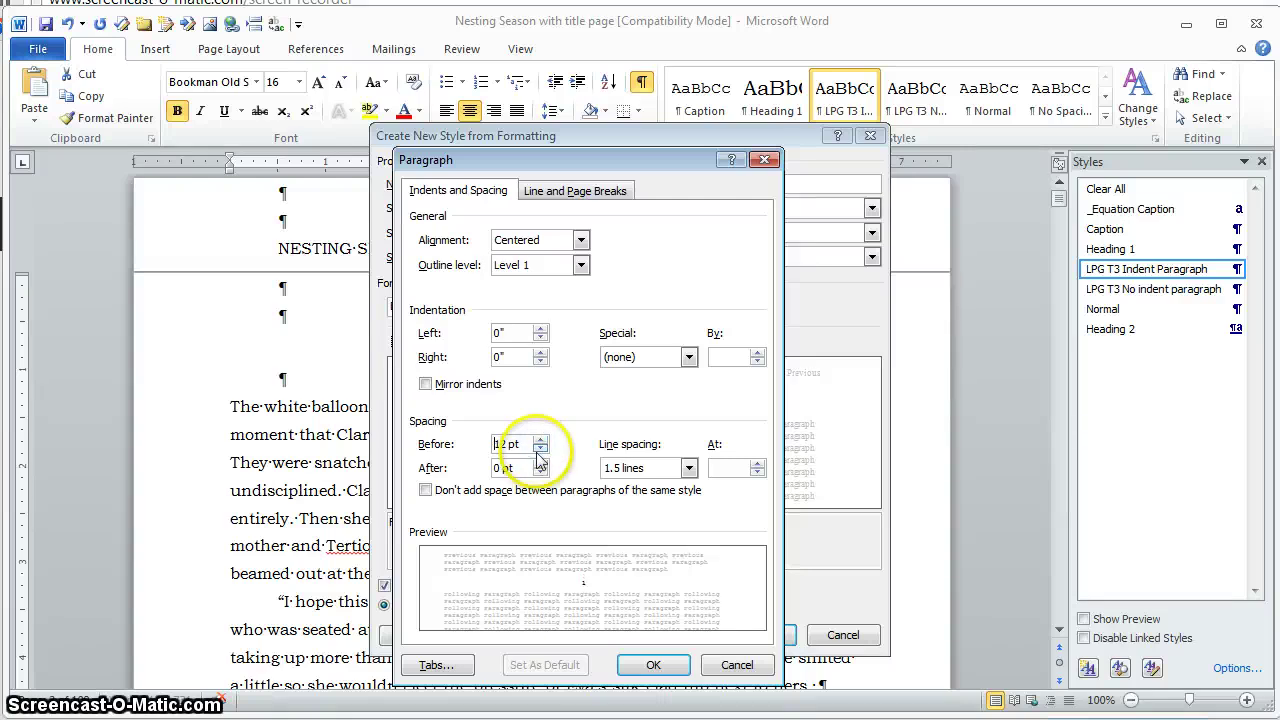
{"action": "left_click", "coordinate": [540, 464]}
{"action": "left_click", "coordinate": [650, 666]}
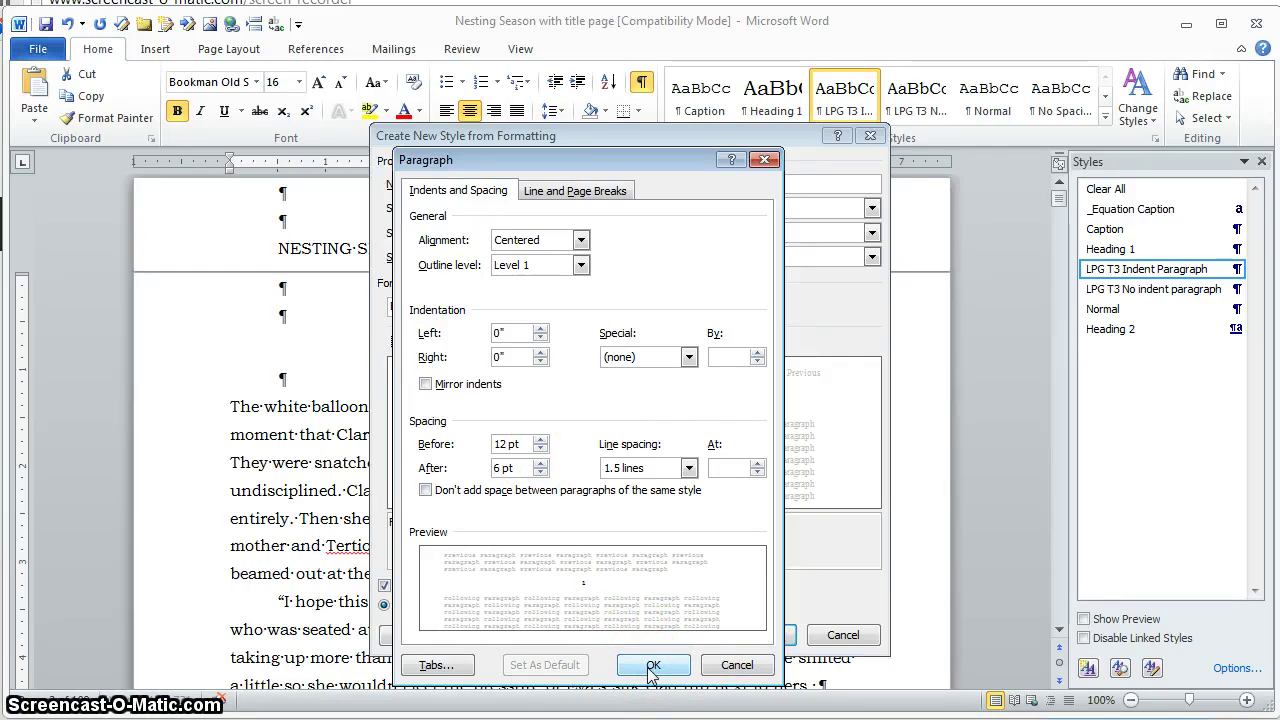
{"action": "left_click", "coordinate": [652, 666]}
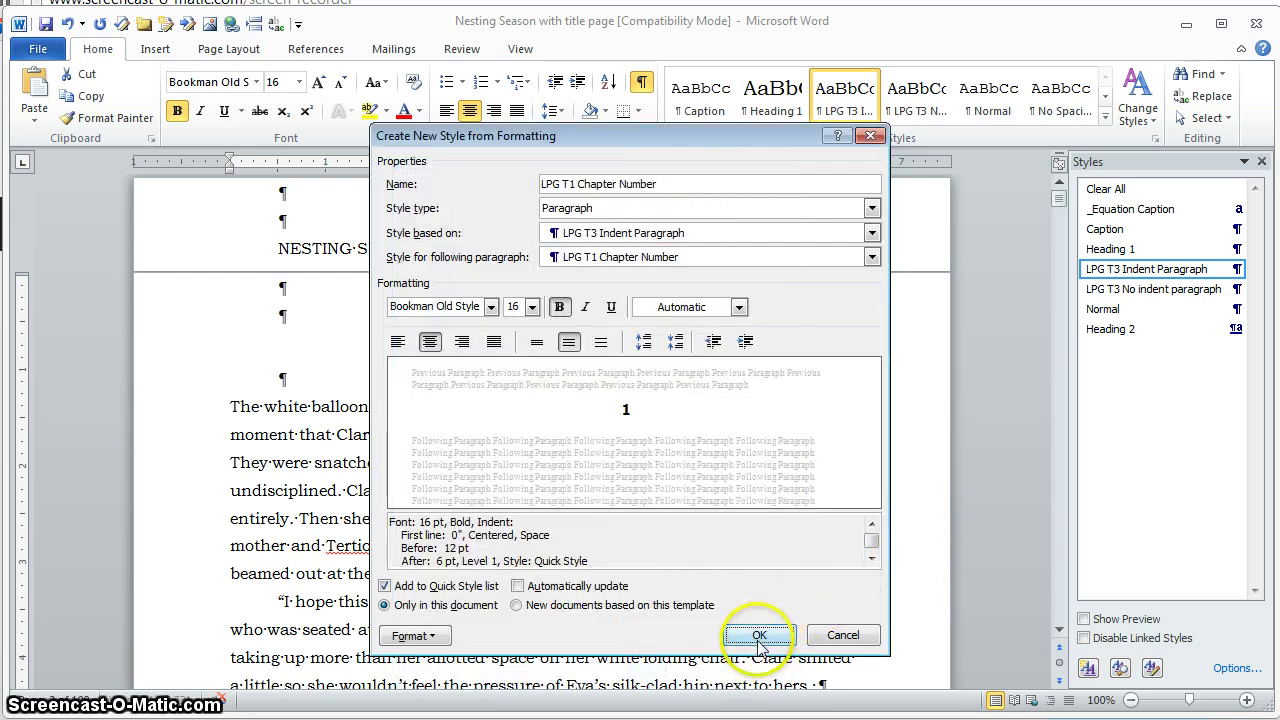
{"action": "left_click", "coordinate": [758, 634]}
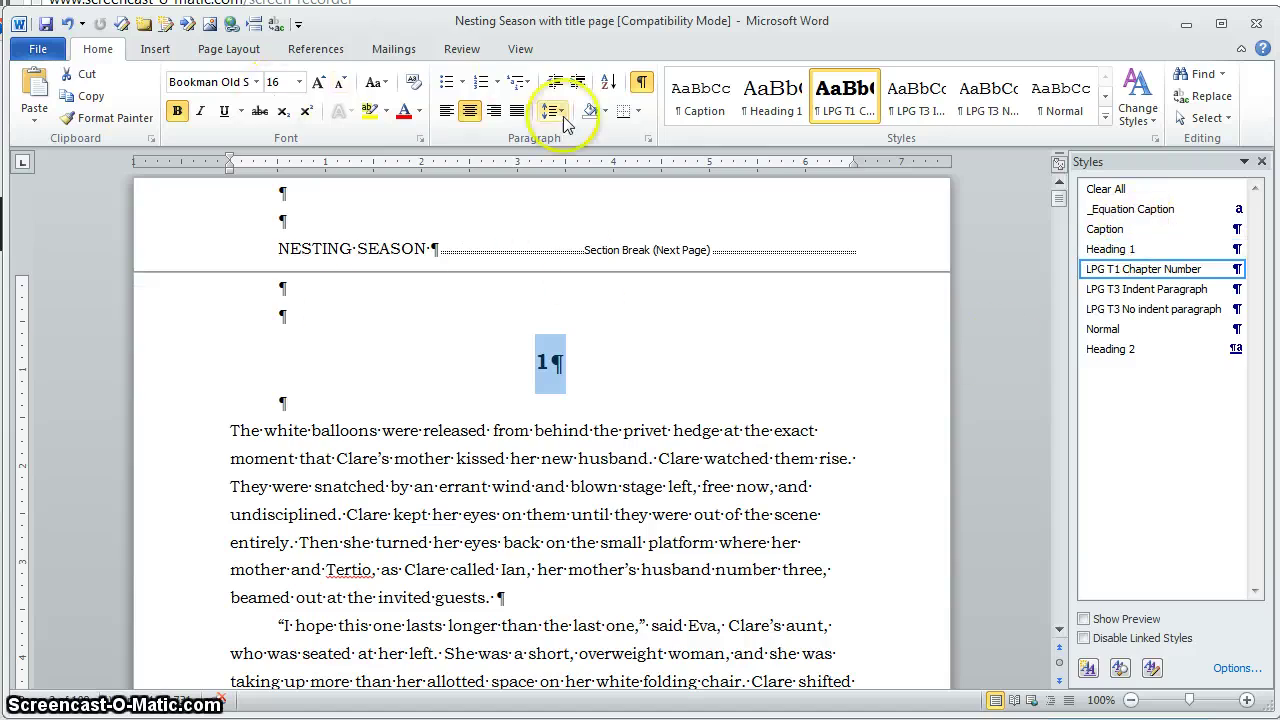
Step: Show the Navigation Pane and switch it to browsing the document's headings
{"action": "left_click", "coordinate": [518, 48]}
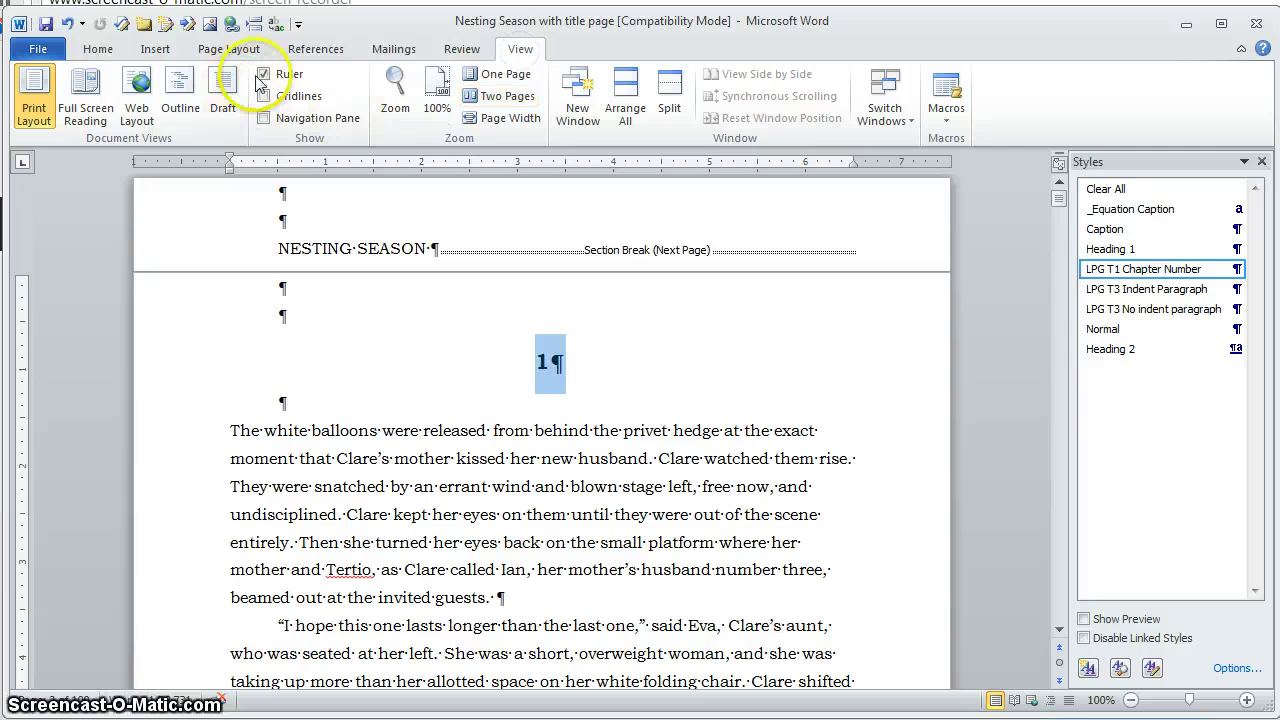
{"action": "left_click", "coordinate": [305, 118]}
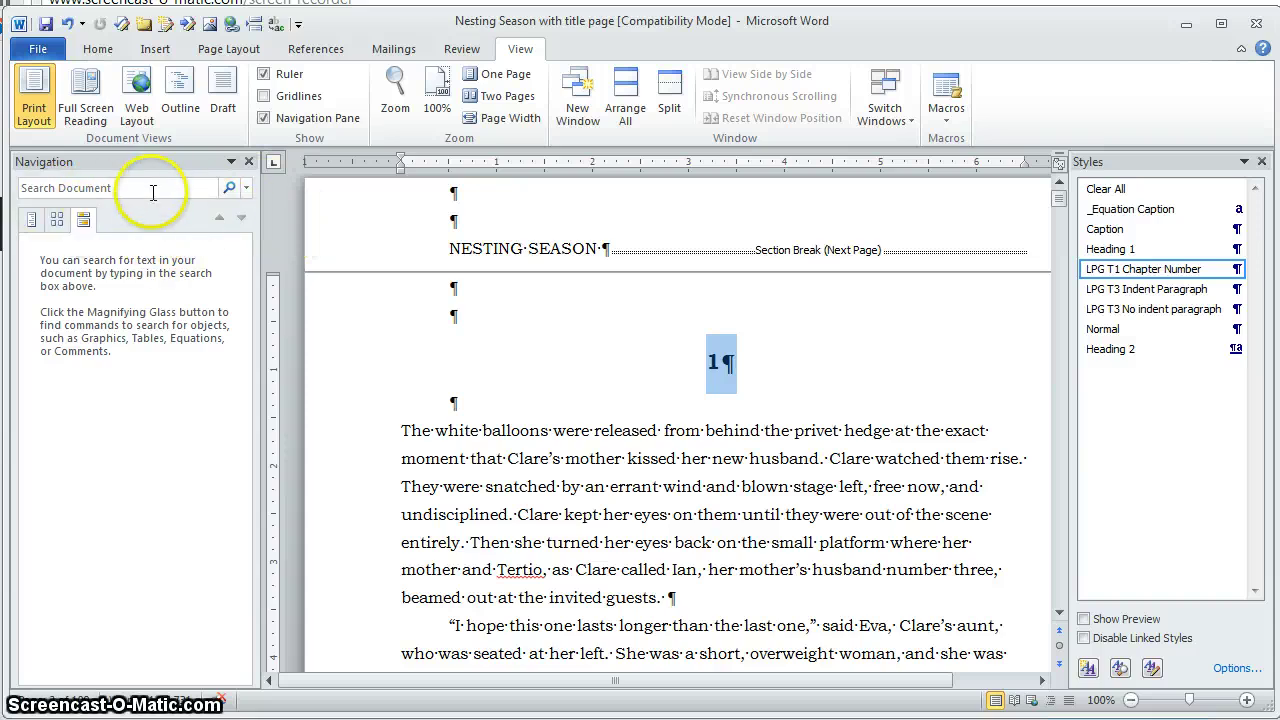
{"action": "left_click", "coordinate": [33, 220]}
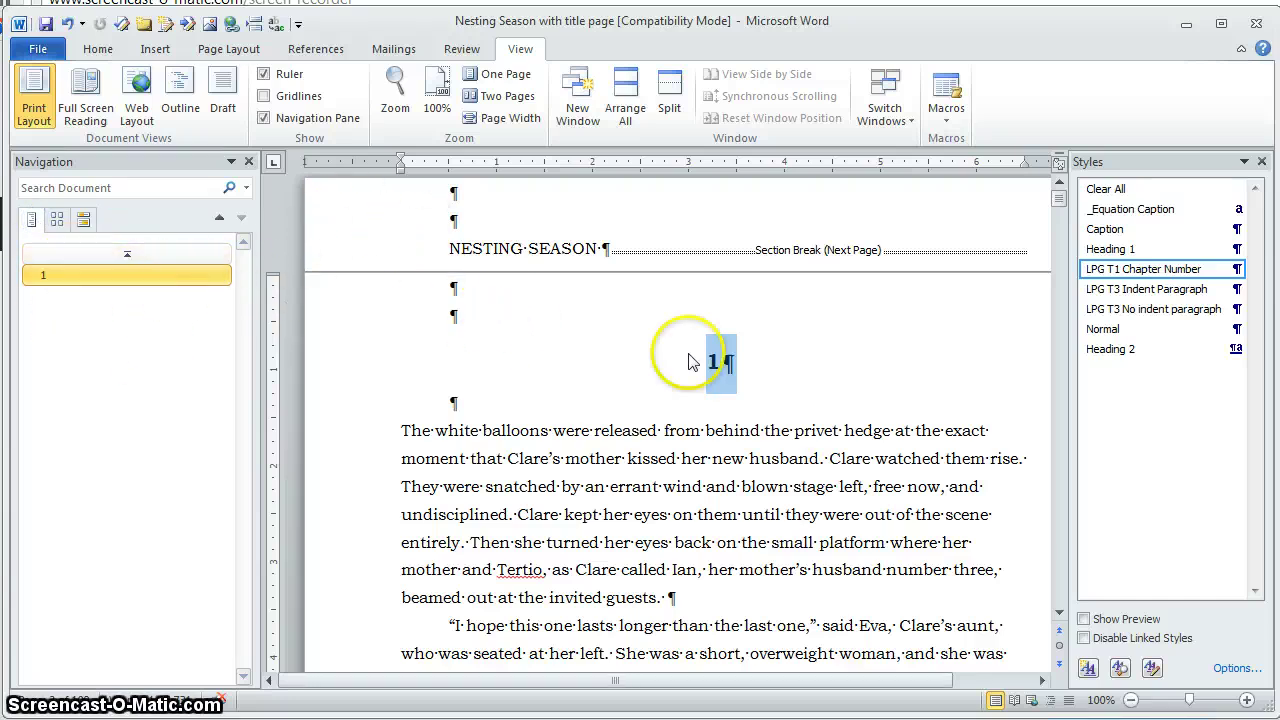
Step: Apply the LPG T1 Chapter Number style to the chapter number 3
{"action": "left_click", "coordinate": [594, 449]}
{"action": "scroll", "coordinate": [600, 455], "scroll_direction": "down", "scroll_amount": 12}
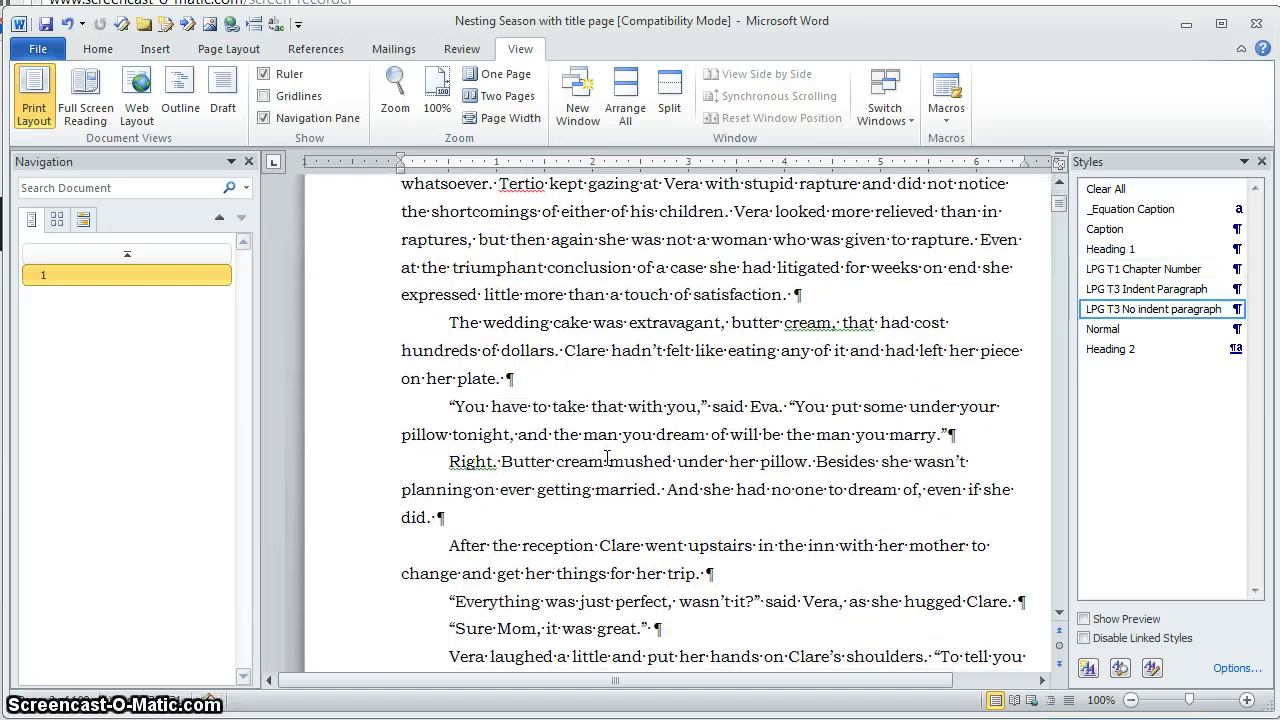
{"action": "scroll", "coordinate": [607, 458], "scroll_direction": "down", "scroll_amount": 20}
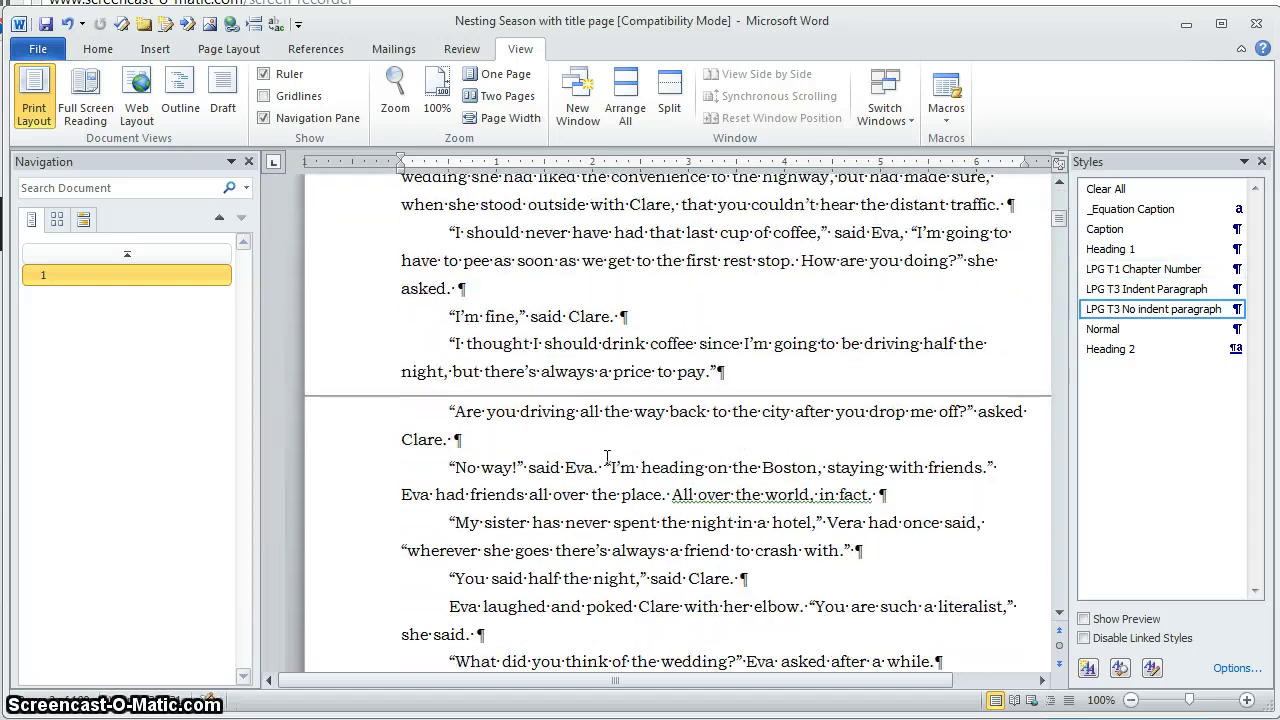
{"action": "scroll", "coordinate": [607, 457], "scroll_direction": "down", "scroll_amount": 20}
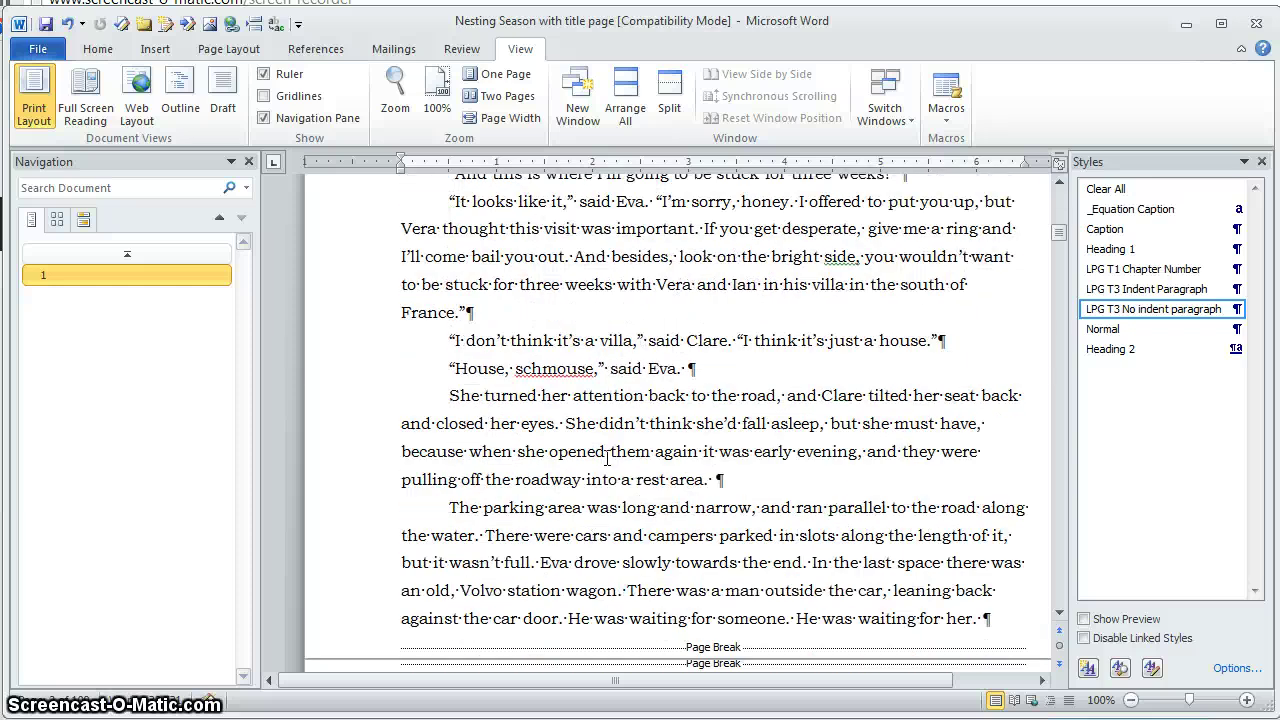
{"action": "scroll", "coordinate": [607, 457], "scroll_direction": "down", "scroll_amount": 9}
{"action": "scroll", "coordinate": [607, 457], "scroll_direction": "up", "scroll_amount": 6}
{"action": "left_click", "coordinate": [455, 457]}
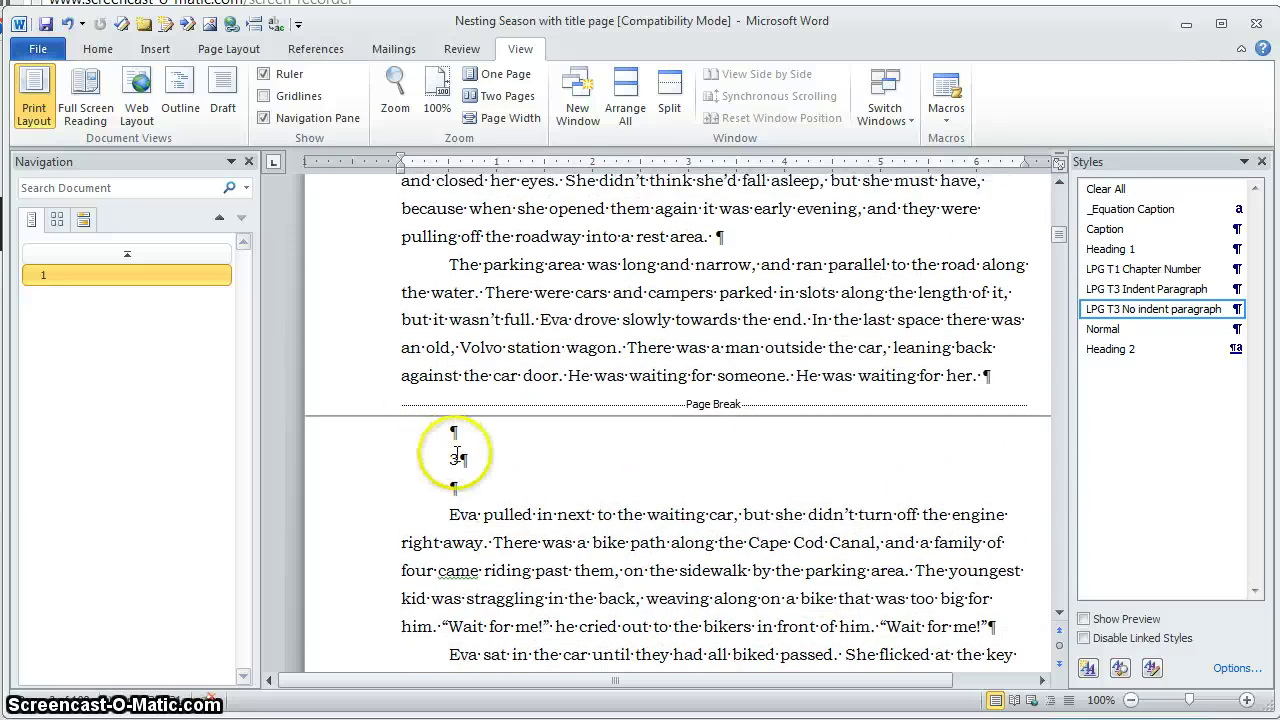
{"action": "left_click", "coordinate": [1151, 257]}
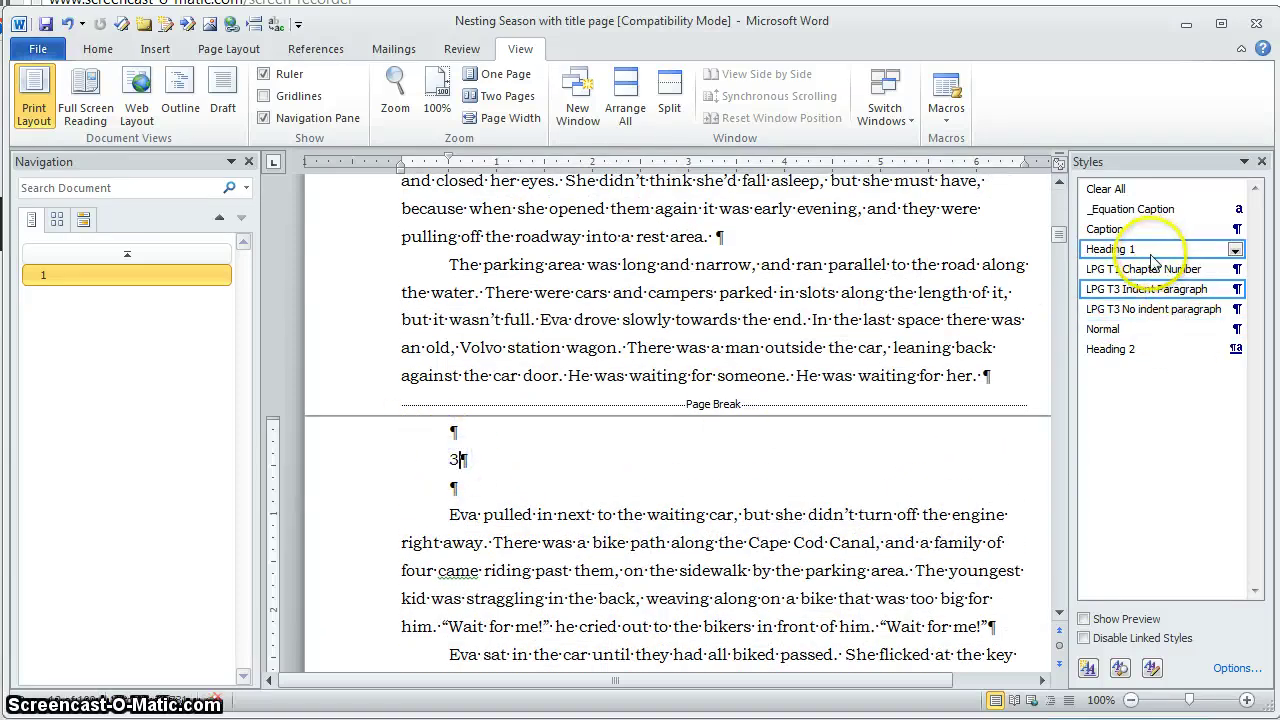
{"action": "left_click", "coordinate": [1115, 270]}
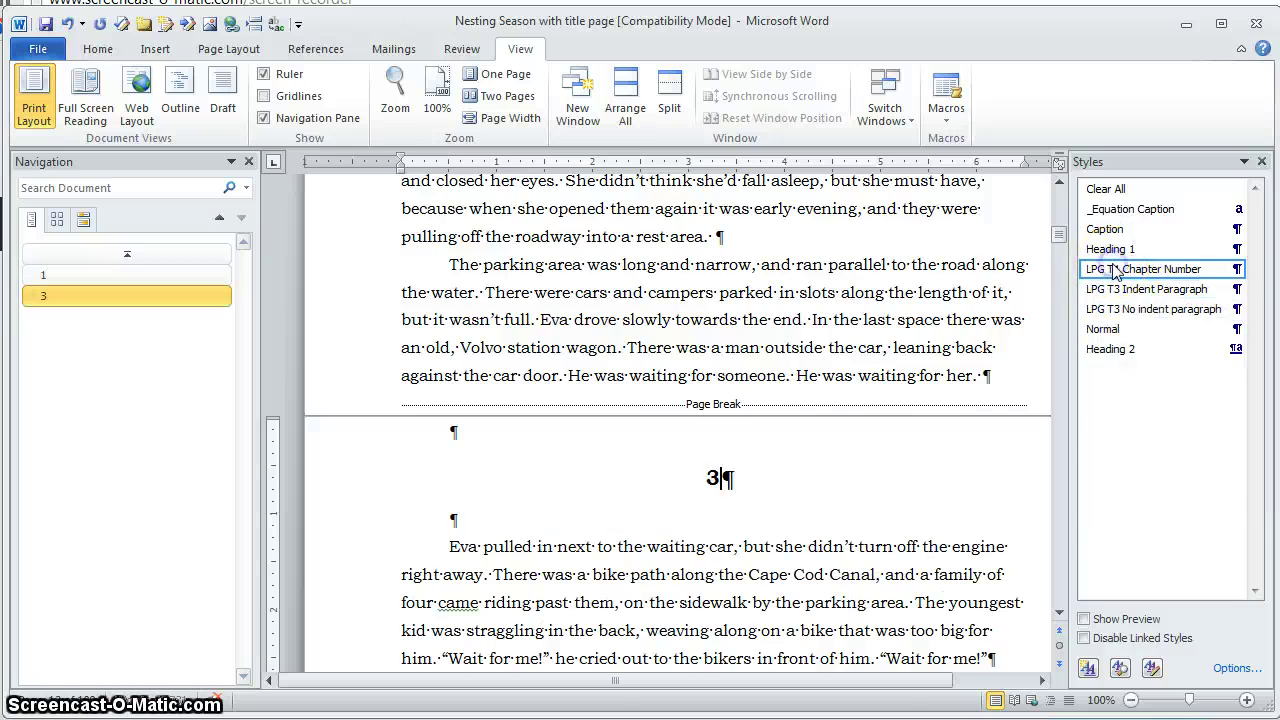
Step: Apply the LPG T1 Chapter Number style to the chapter number 2
{"action": "left_click", "coordinate": [524, 423]}
{"action": "scroll", "coordinate": [496, 460], "scroll_direction": "up", "scroll_amount": 10}
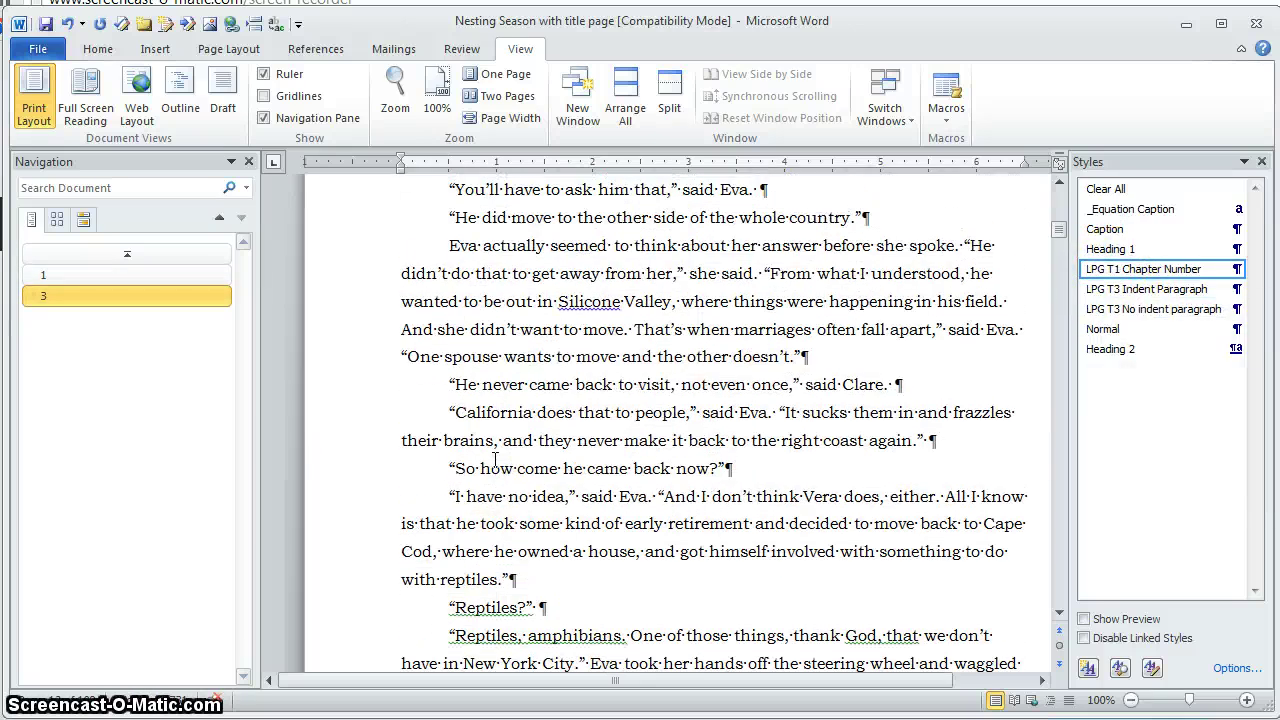
{"action": "scroll", "coordinate": [495, 460], "scroll_direction": "up", "scroll_amount": 15}
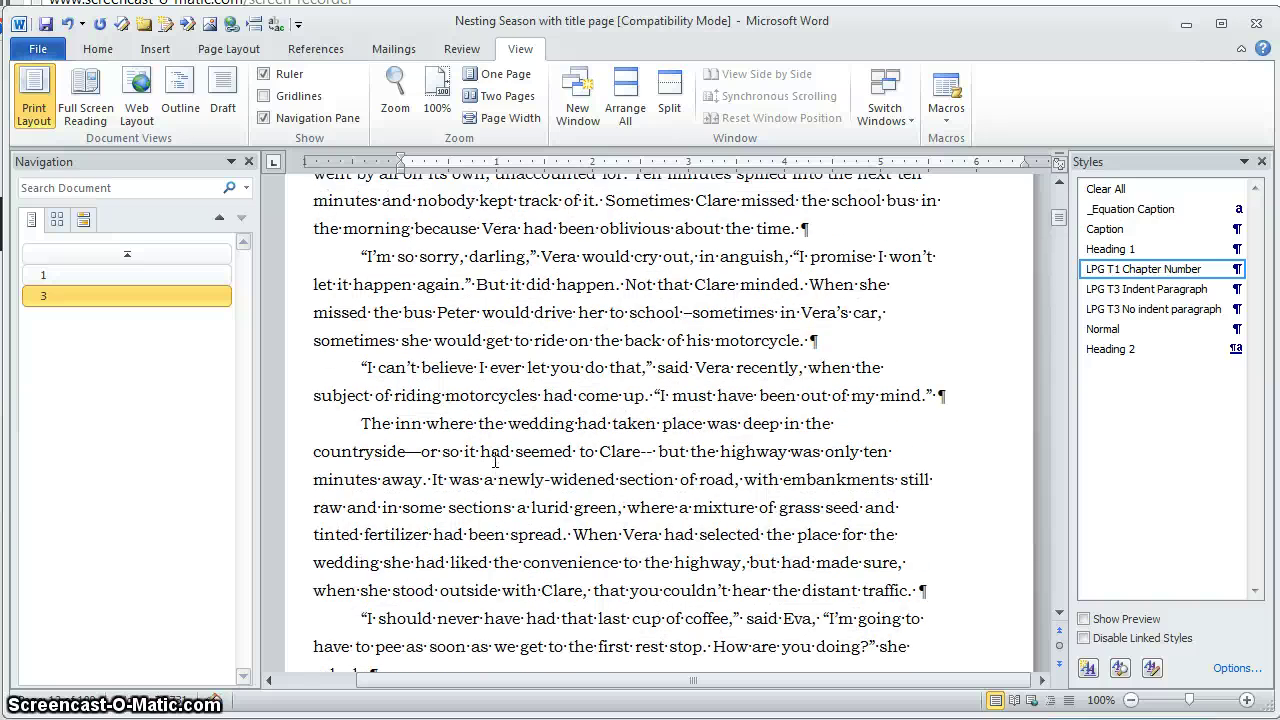
{"action": "scroll", "coordinate": [495, 460], "scroll_direction": "up", "scroll_amount": 15}
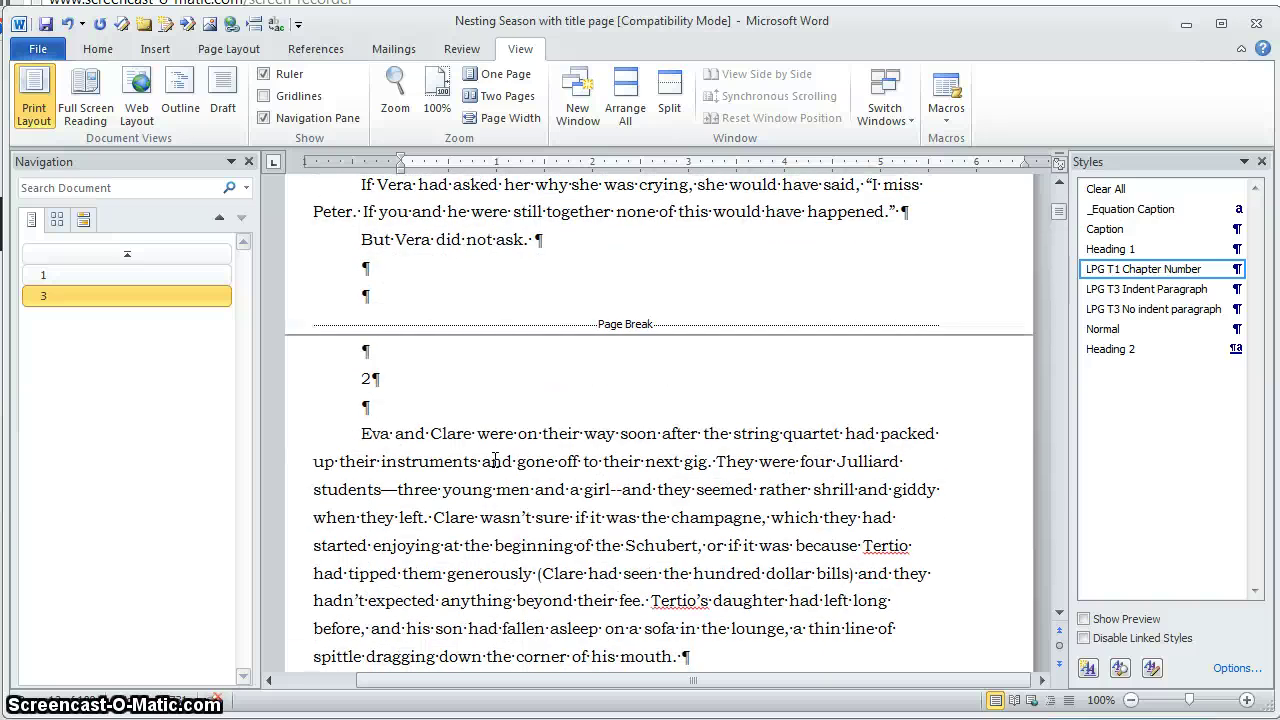
{"action": "scroll", "coordinate": [495, 460], "scroll_direction": "down", "scroll_amount": 1}
{"action": "left_click", "coordinate": [364, 364]}
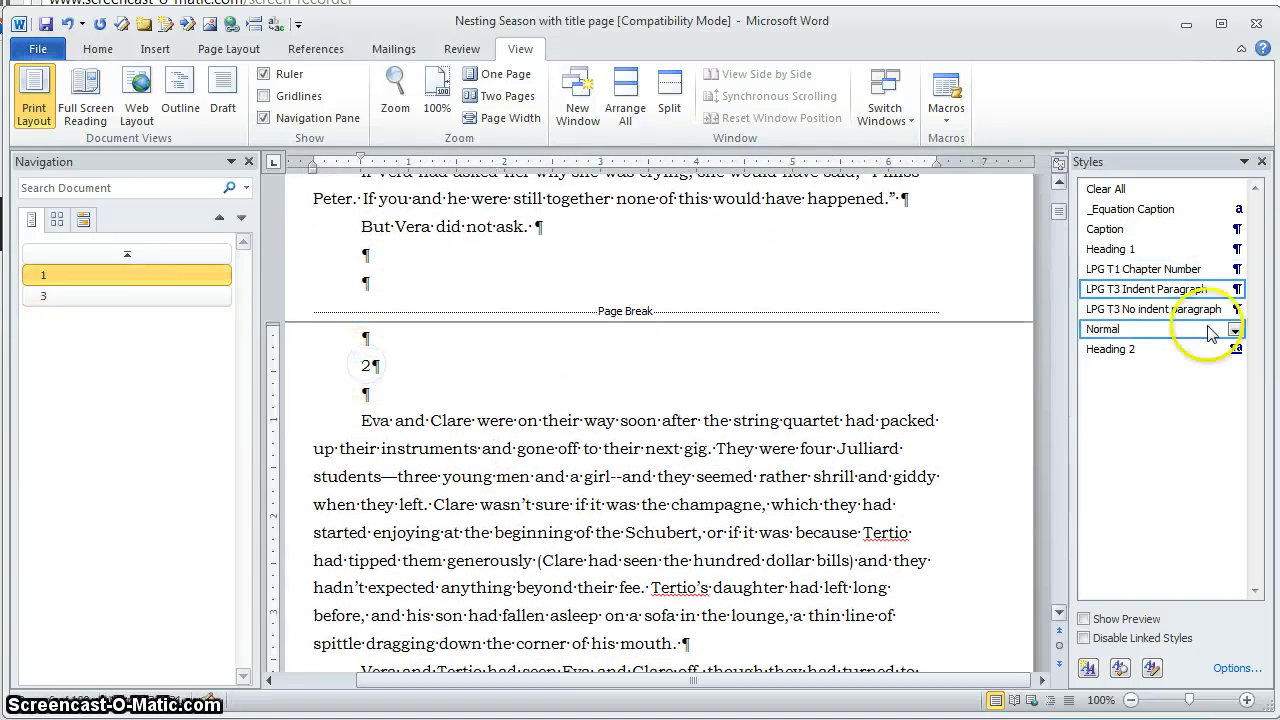
{"action": "left_click", "coordinate": [1180, 270]}
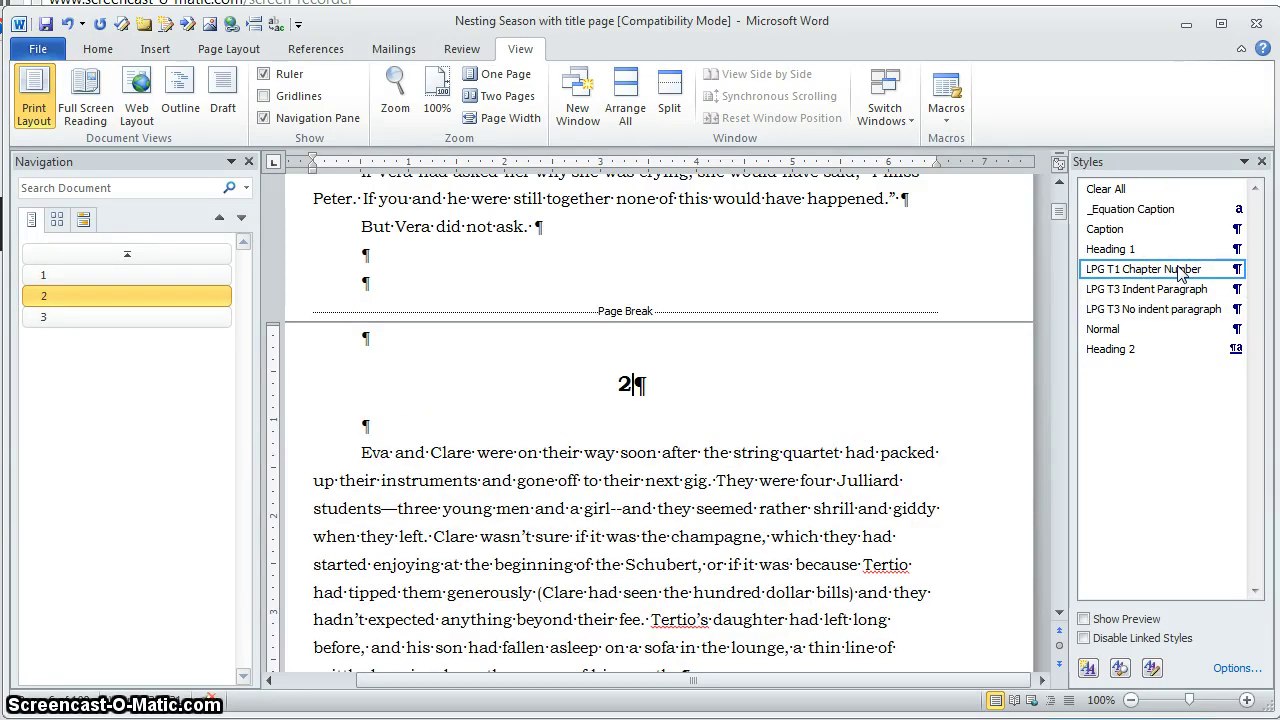
Step: Insert a scene break line of three asterisks (***) after the chapter 2 paragraph ending in "chucking Peter."
{"action": "scroll", "coordinate": [700, 472], "scroll_direction": "down", "scroll_amount": 4}
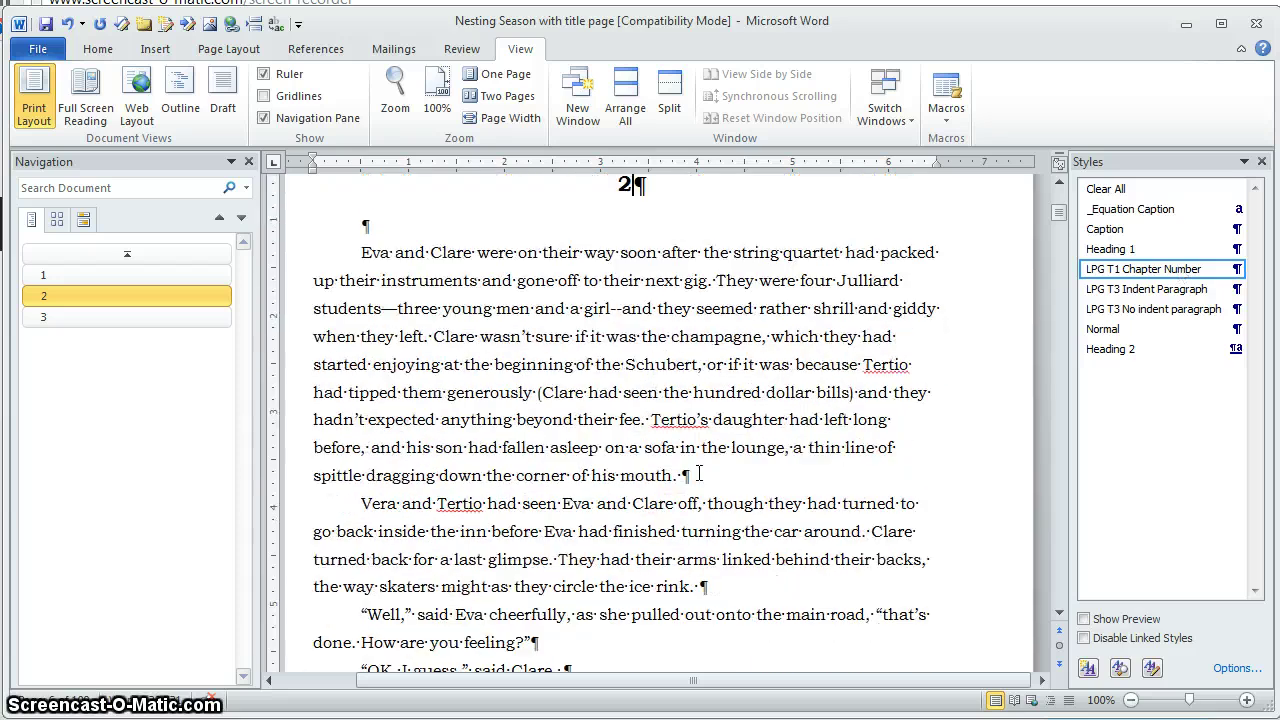
{"action": "scroll", "coordinate": [700, 472], "scroll_direction": "down", "scroll_amount": 8}
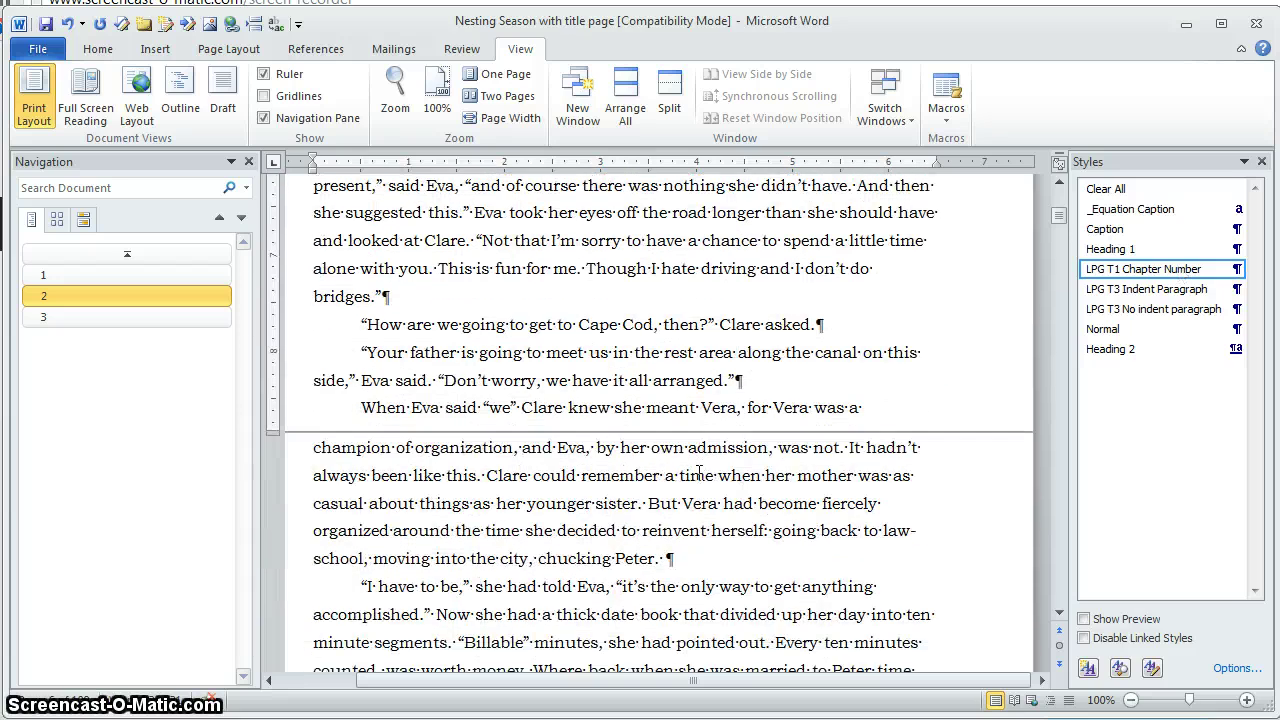
{"action": "left_click", "coordinate": [668, 414]}
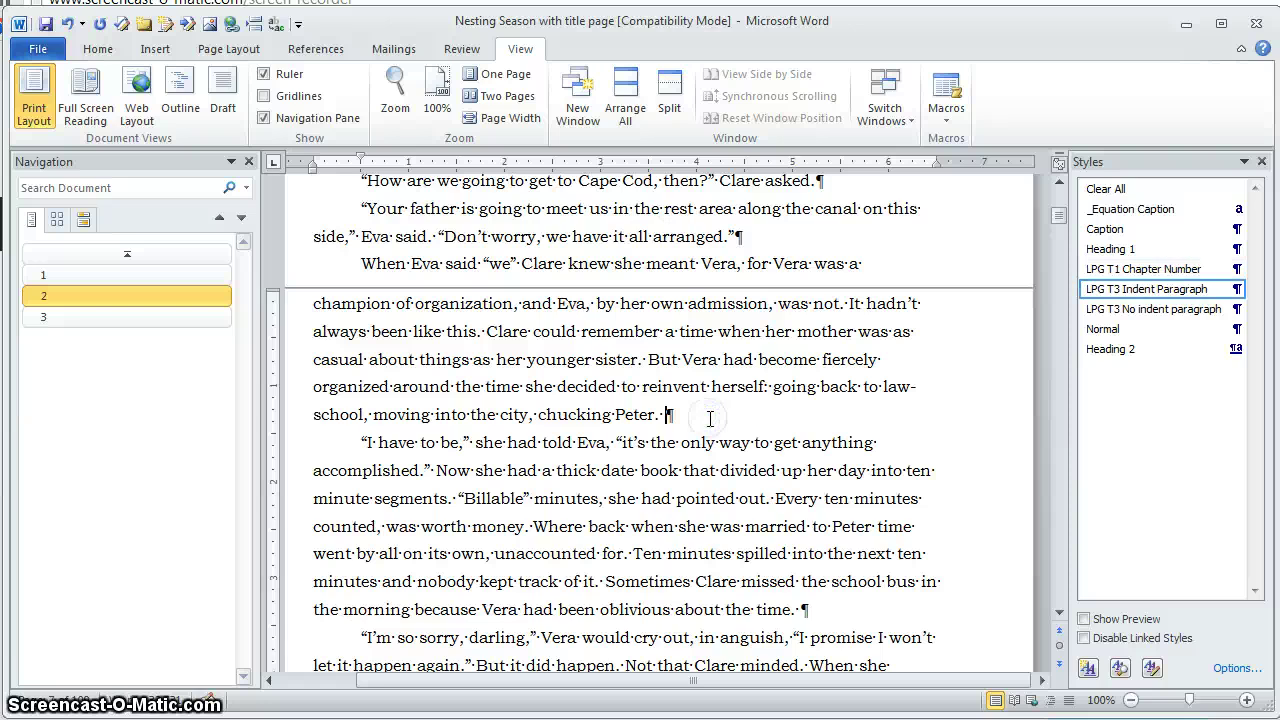
{"action": "key", "text": "Return"}
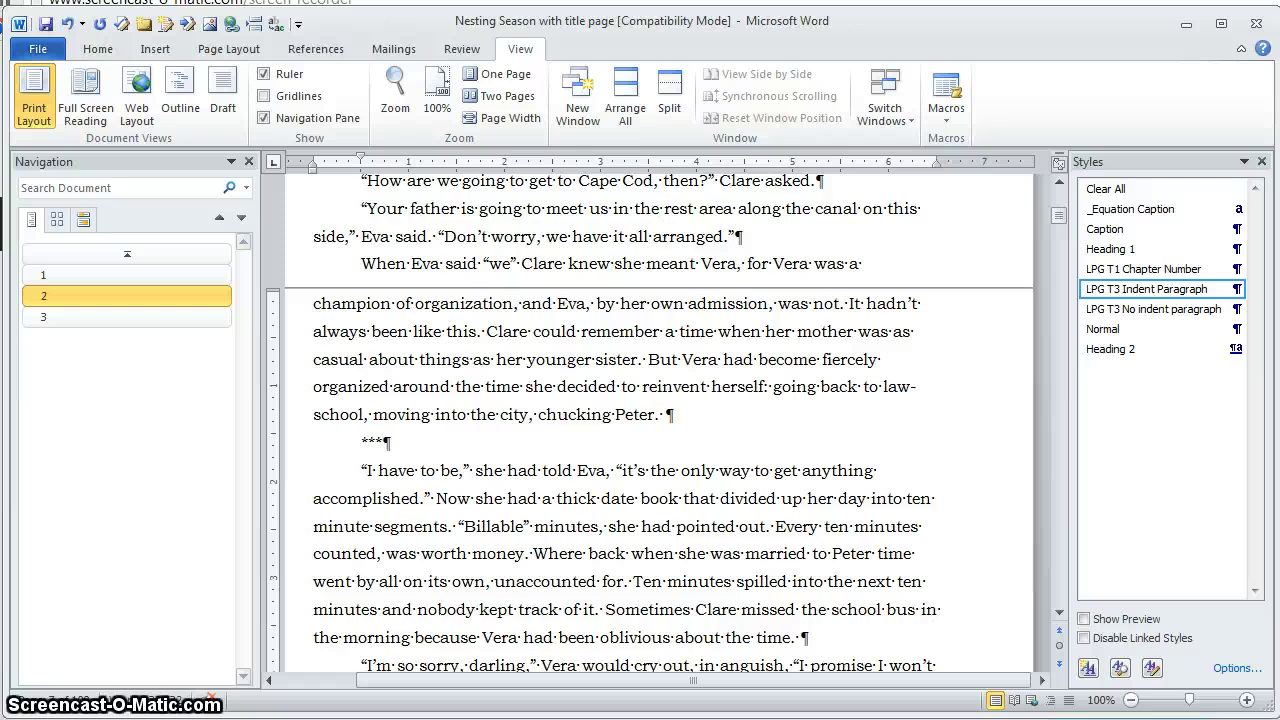
Step: Format the *** line as centered, without a first-line indent, and in red
{"action": "left_click", "coordinate": [363, 437]}
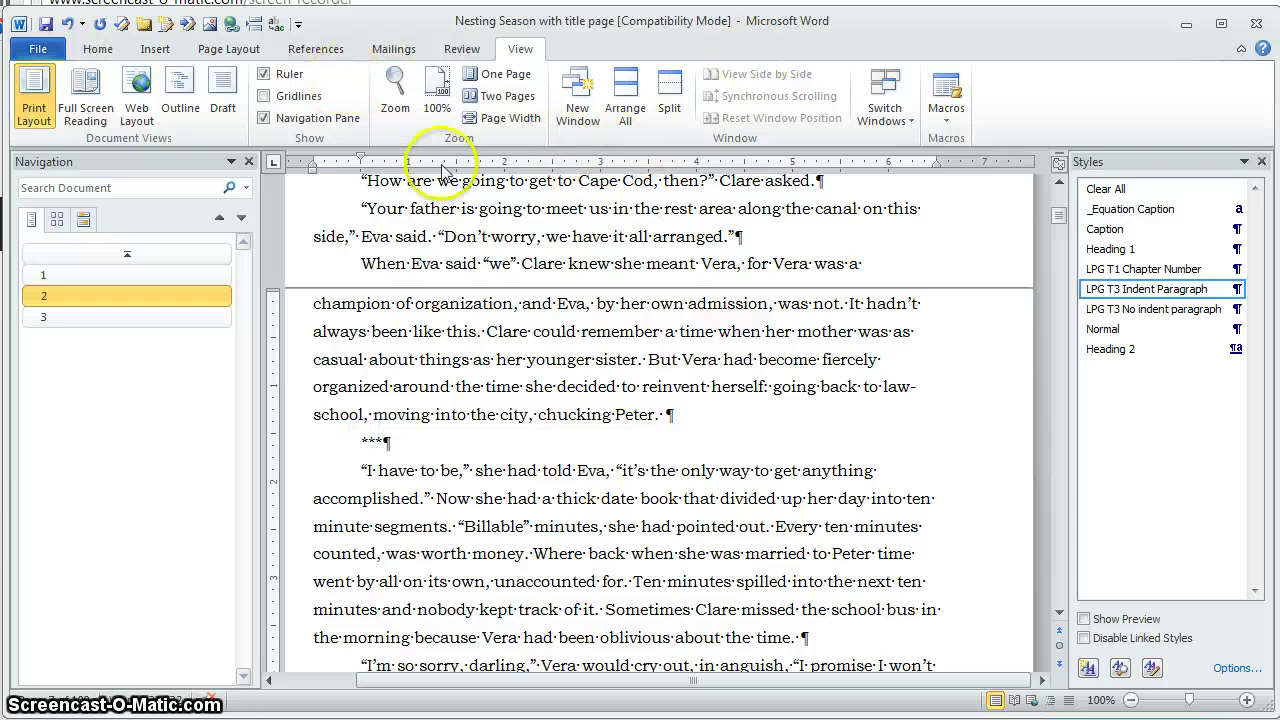
{"action": "left_click", "coordinate": [95, 50]}
{"action": "left_click", "coordinate": [469, 112]}
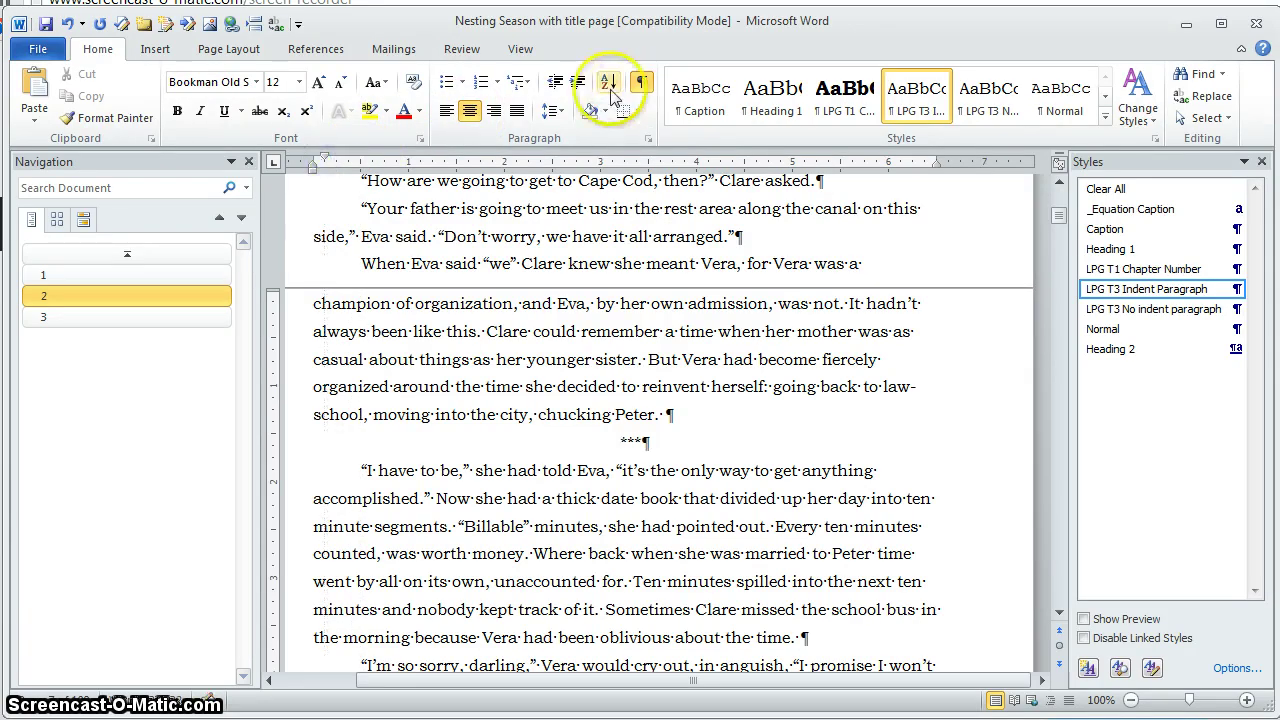
{"action": "left_click_drag", "start_coordinate": [323, 166], "coordinate": [307, 165]}
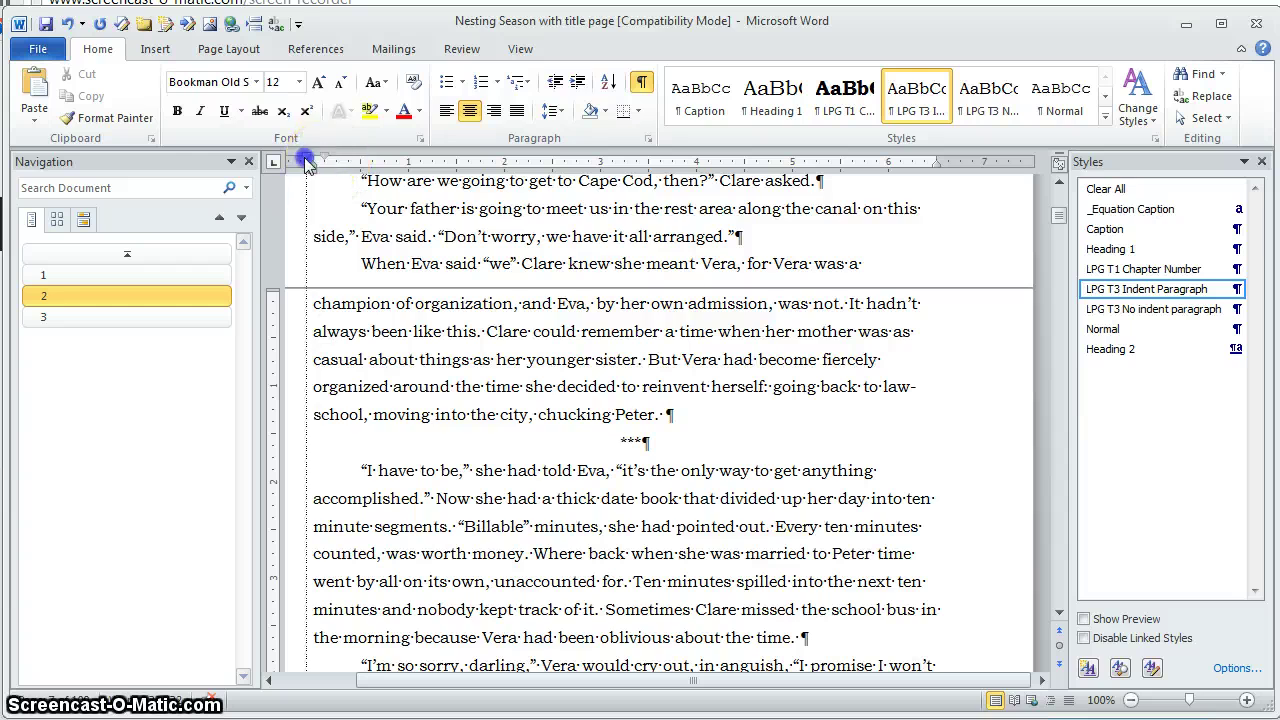
{"action": "triple_click", "coordinate": [615, 441]}
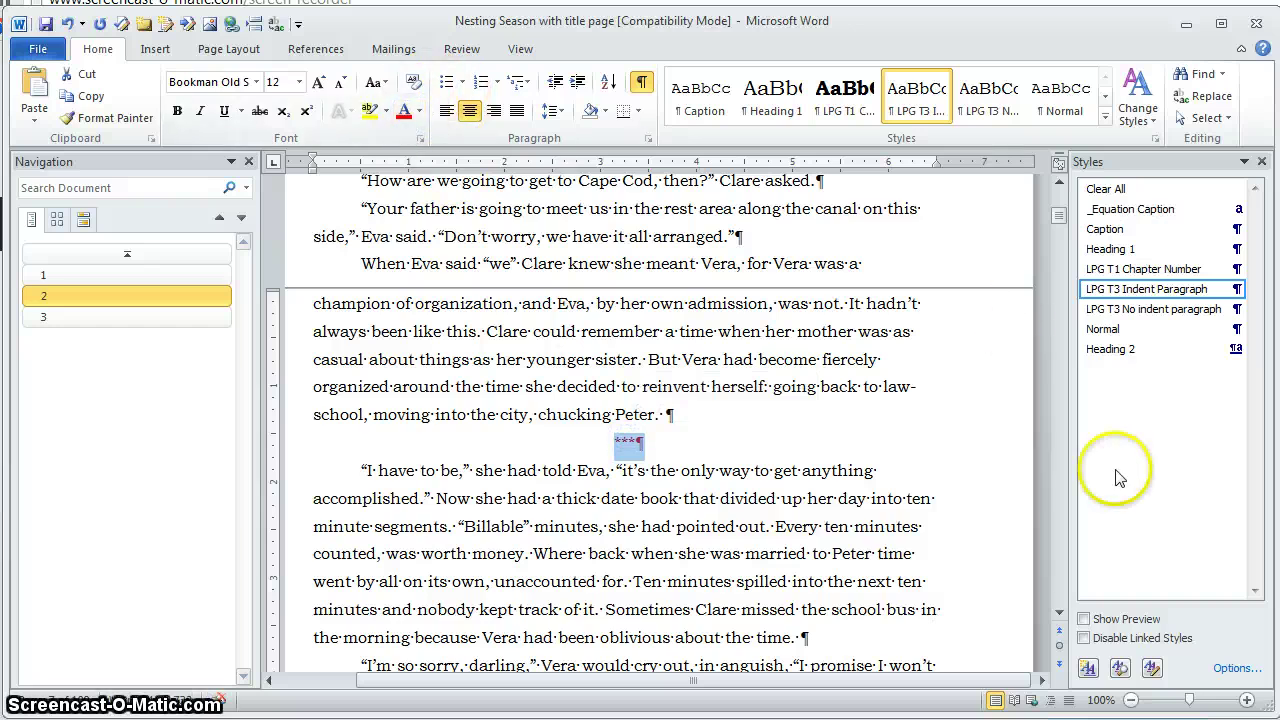
Step: Start a new style from the *** line, name it LPG *** break within chapter, and set its outline level to Level 2
{"action": "left_click", "coordinate": [1087, 668]}
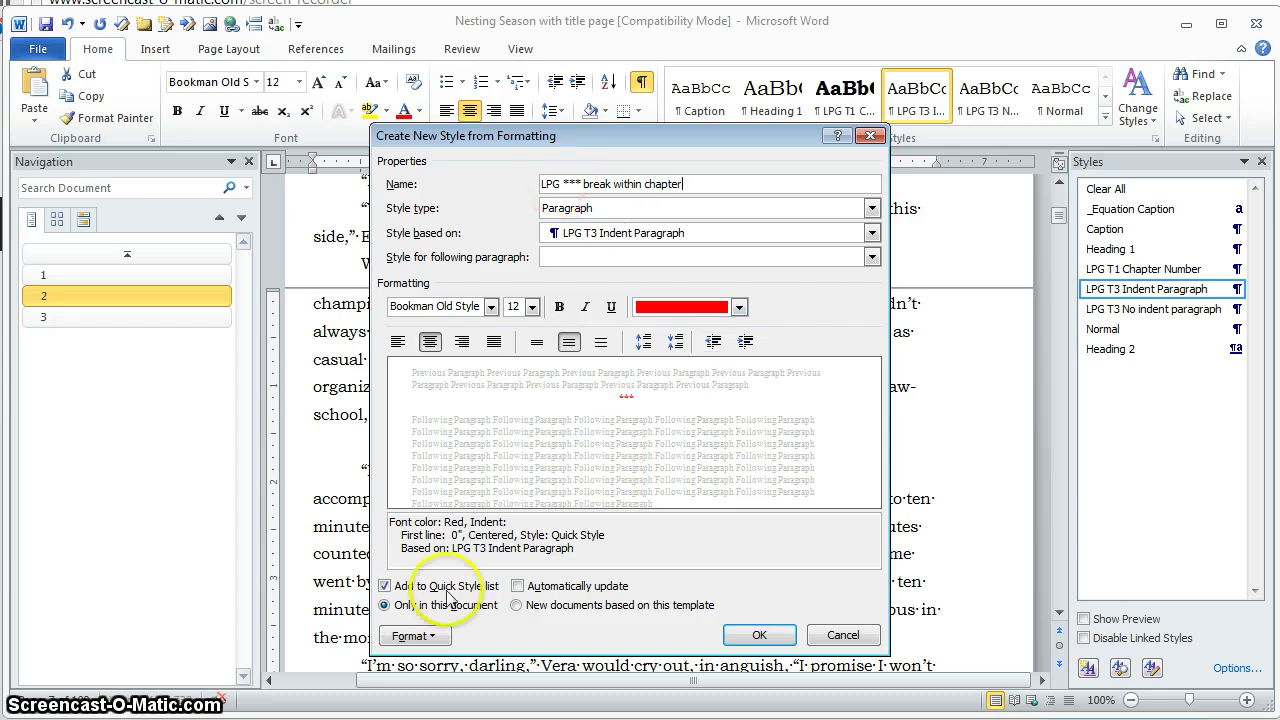
{"action": "left_click", "coordinate": [412, 636]}
{"action": "left_click", "coordinate": [424, 683]}
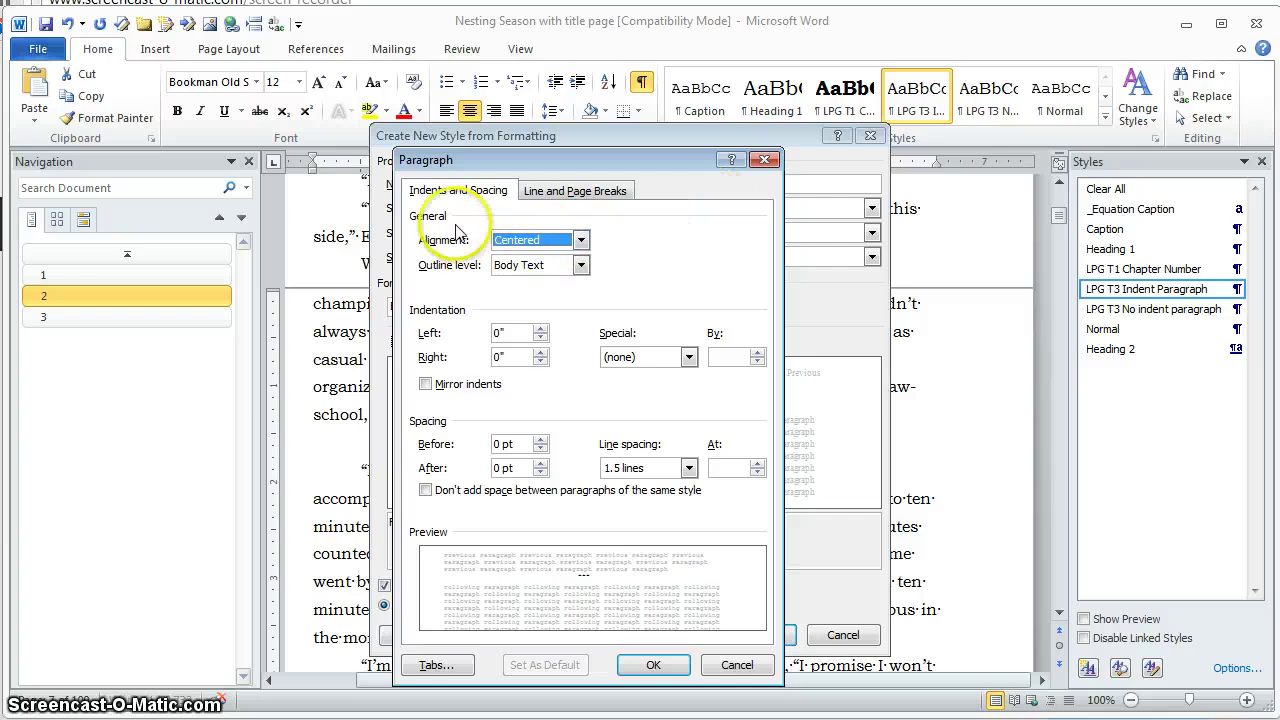
{"action": "left_click", "coordinate": [581, 266]}
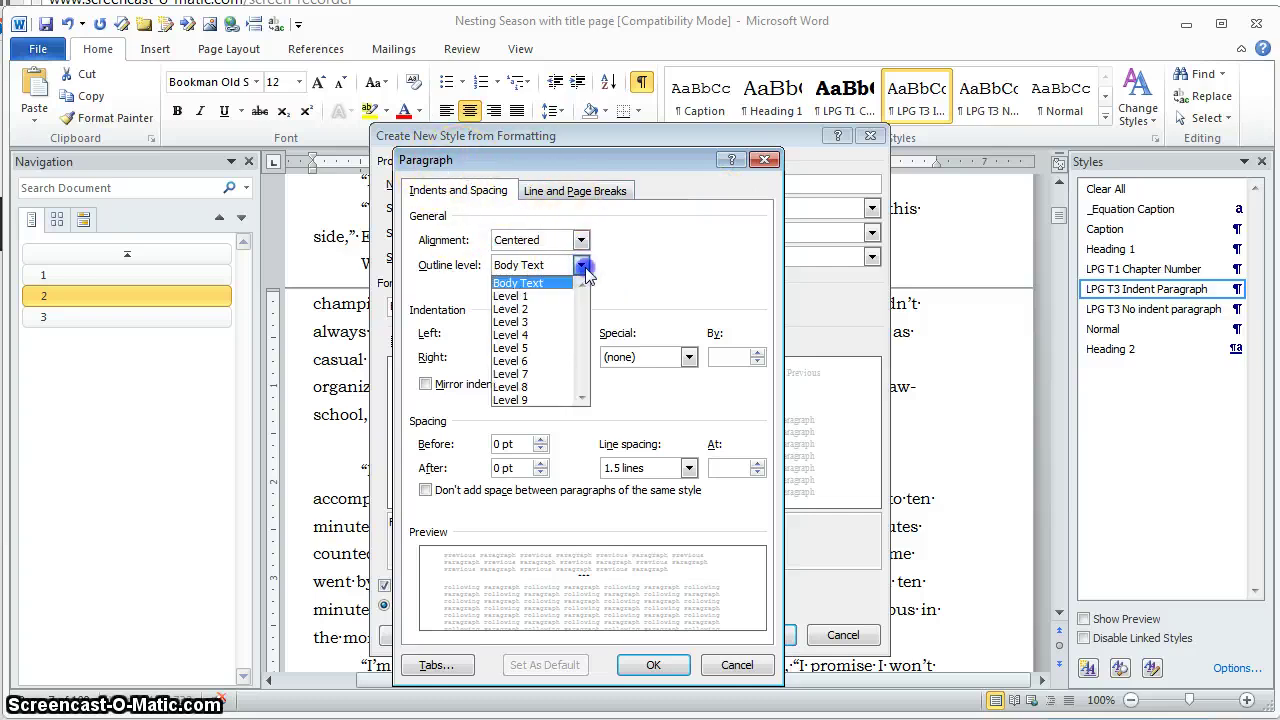
{"action": "left_click", "coordinate": [585, 270]}
{"action": "left_click", "coordinate": [581, 266]}
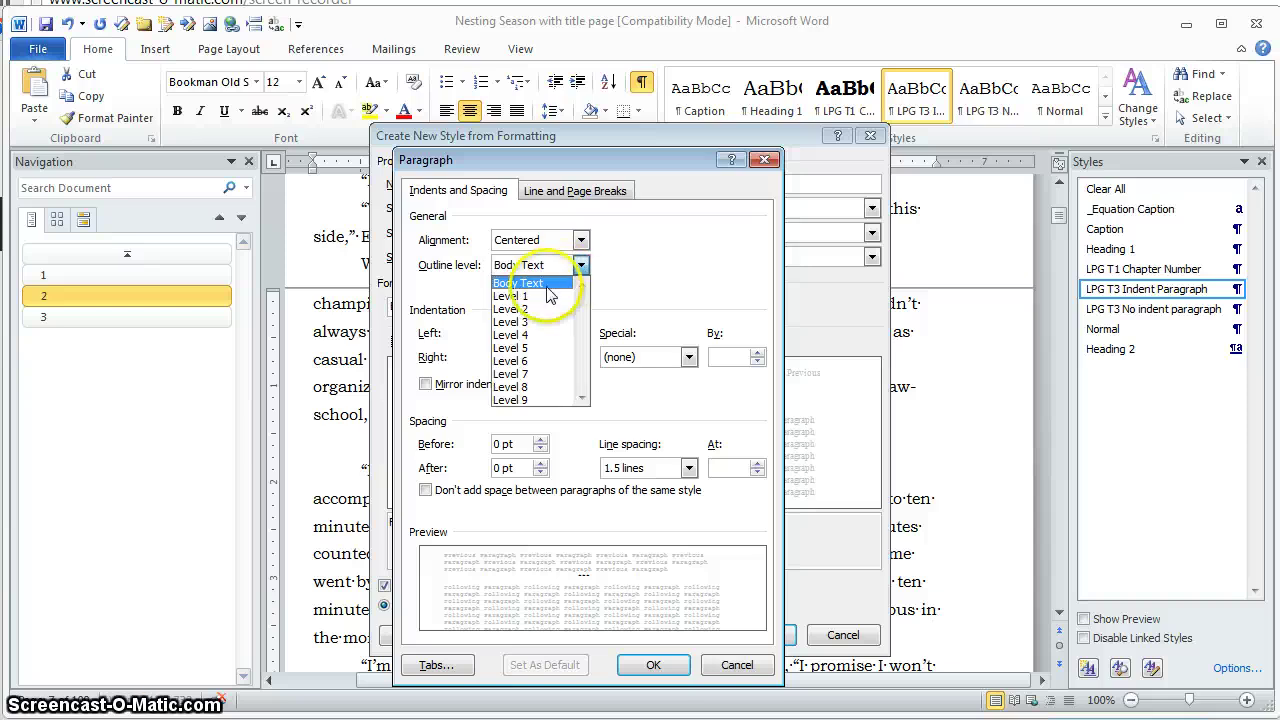
{"action": "left_click", "coordinate": [512, 309]}
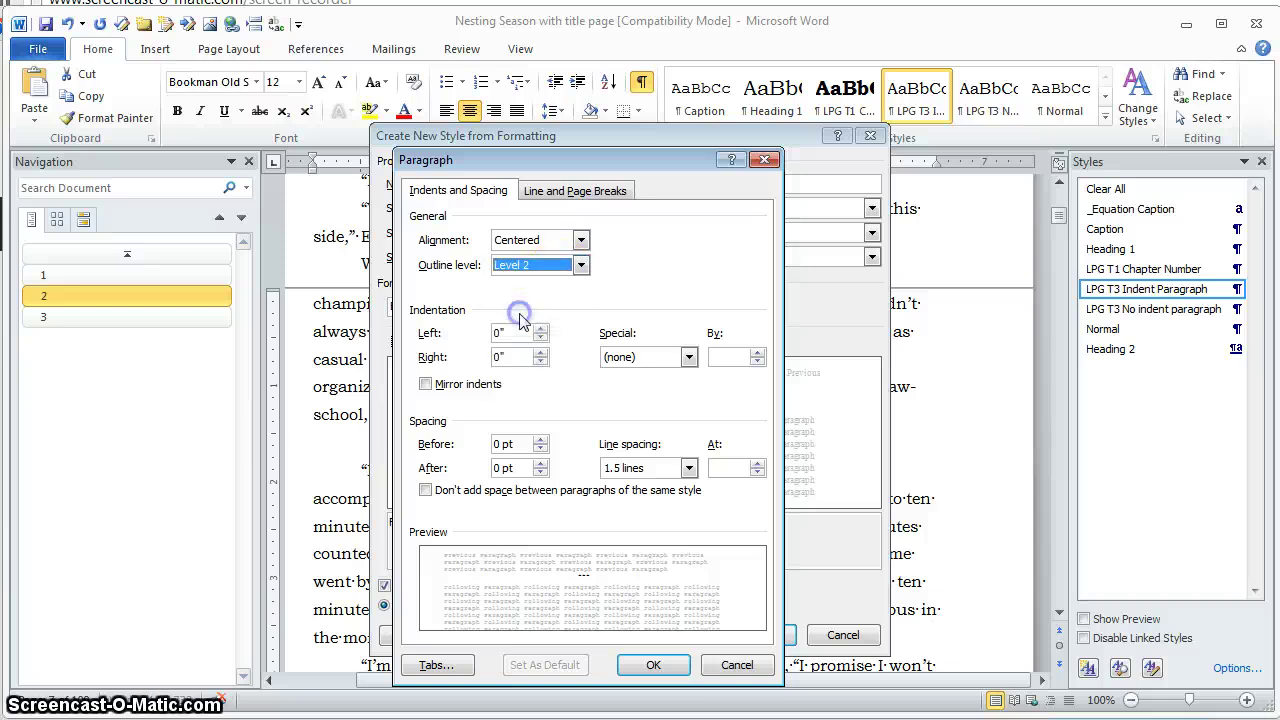
Step: Set the break style's spacing to 12 pt before and 12 pt after, and create the style
{"action": "left_click", "coordinate": [540, 440]}
{"action": "left_click", "coordinate": [540, 440]}
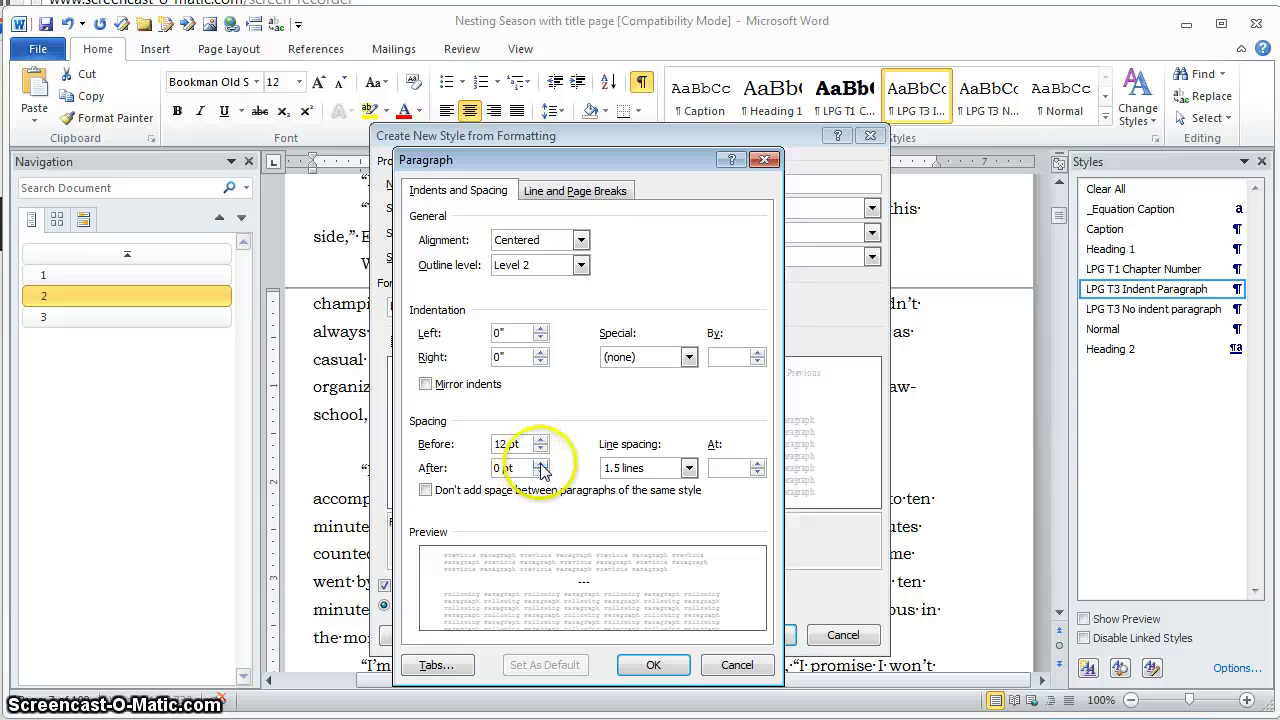
{"action": "left_click", "coordinate": [540, 463]}
{"action": "left_click", "coordinate": [540, 463]}
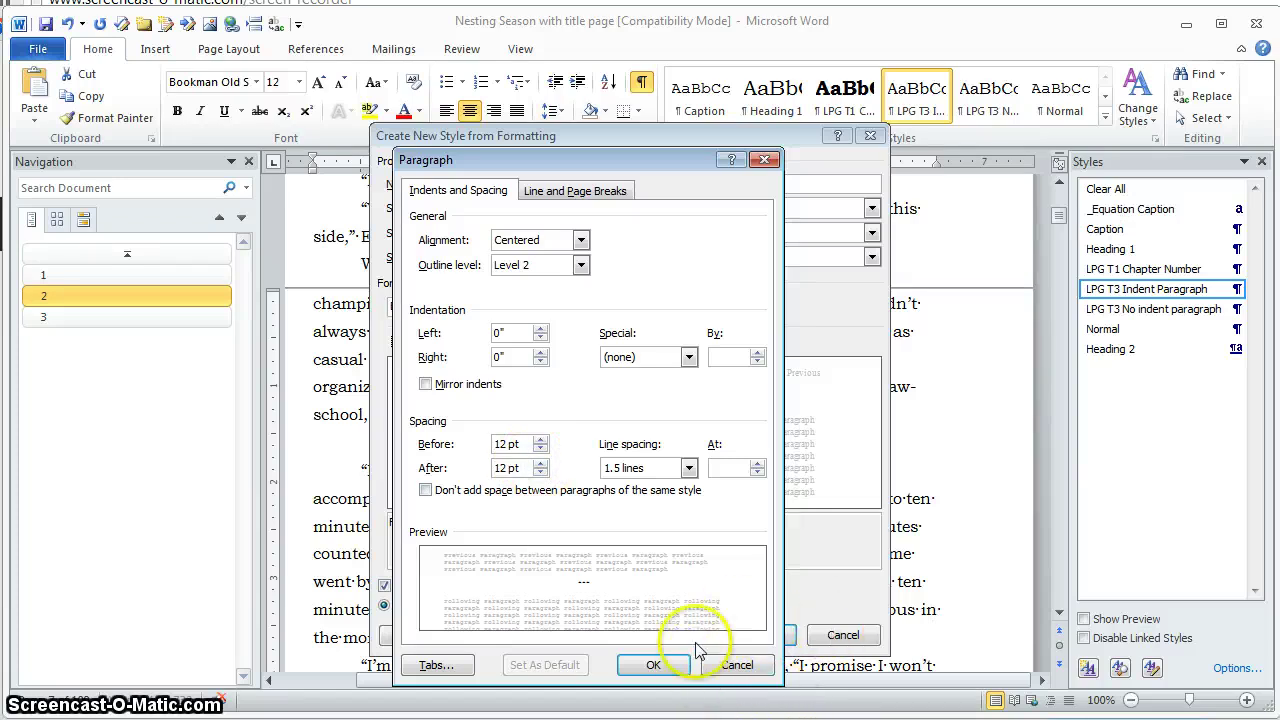
{"action": "left_click", "coordinate": [655, 666]}
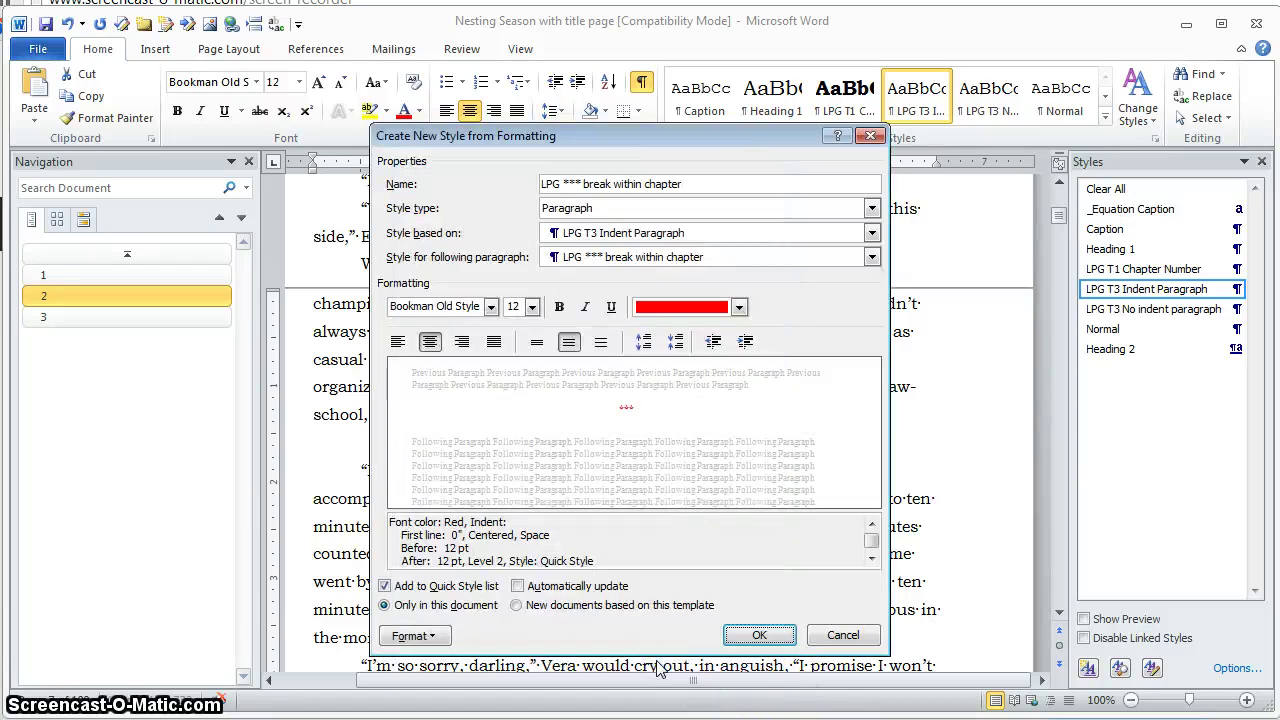
{"action": "left_click", "coordinate": [745, 638]}
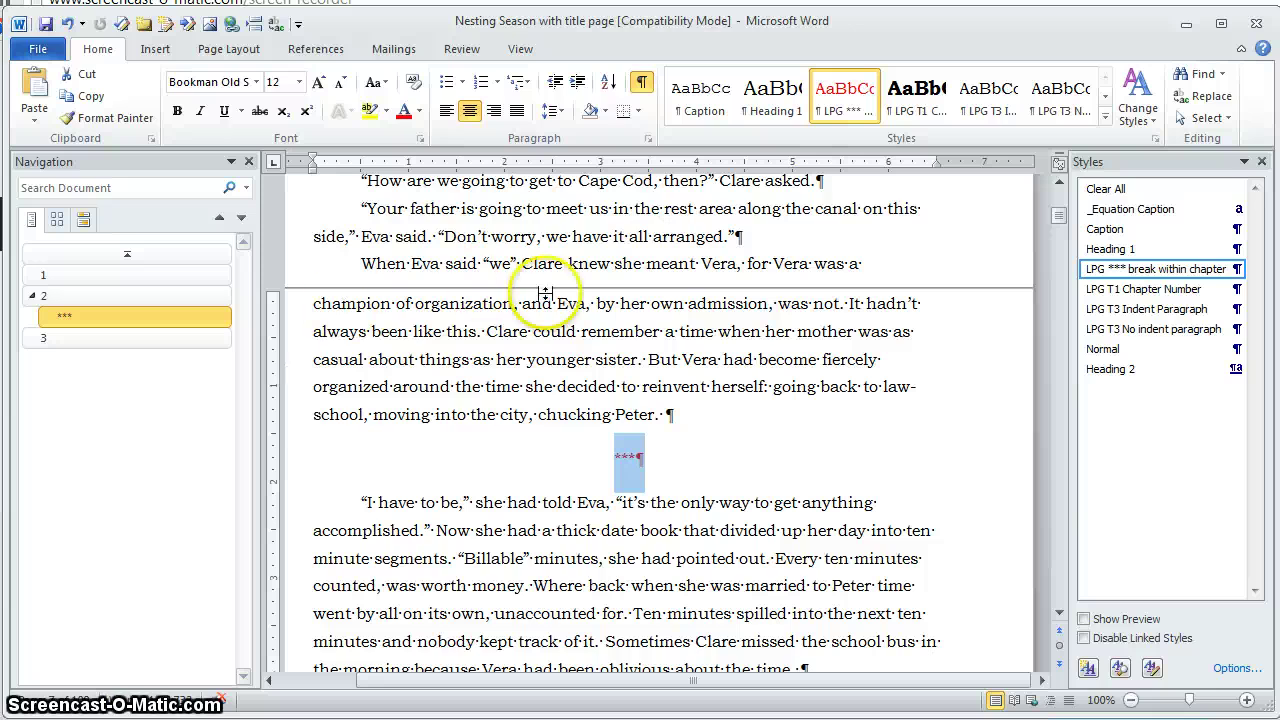
Step: Apply the LPG T3 No indent paragraph style to the paragraph directly after the *** break
{"action": "left_click", "coordinate": [620, 331]}
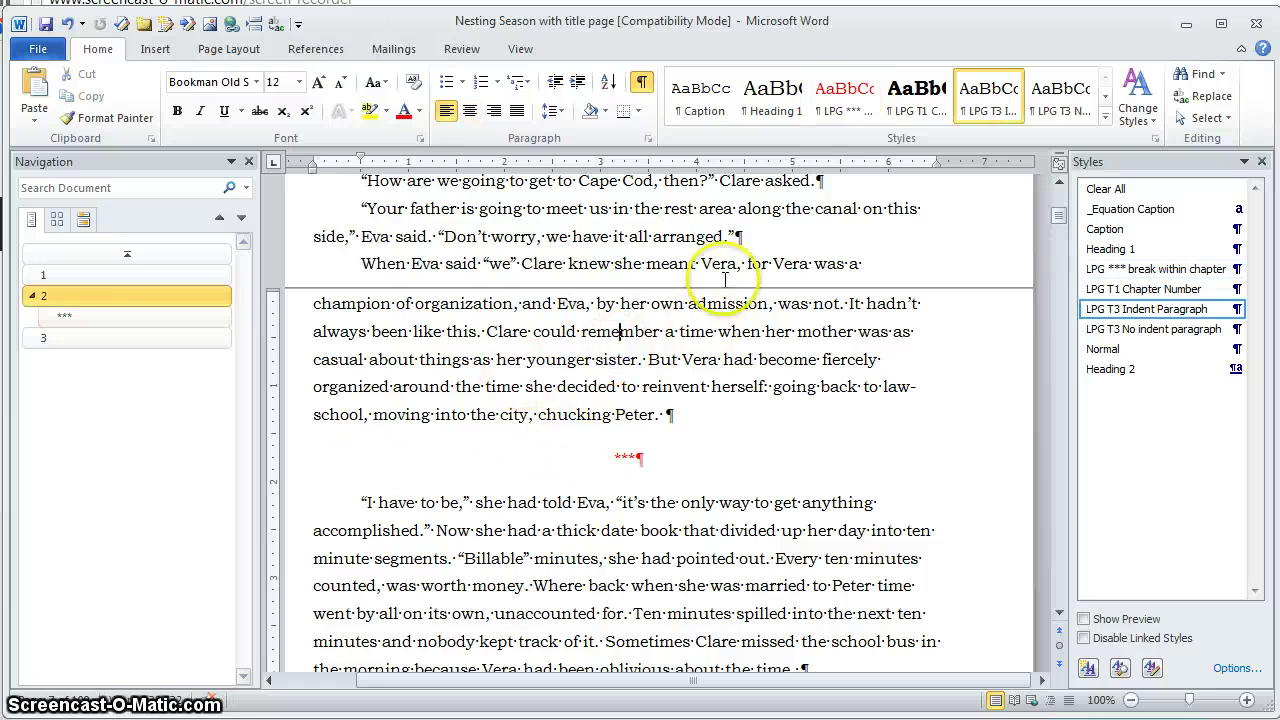
{"action": "left_click", "coordinate": [440, 506]}
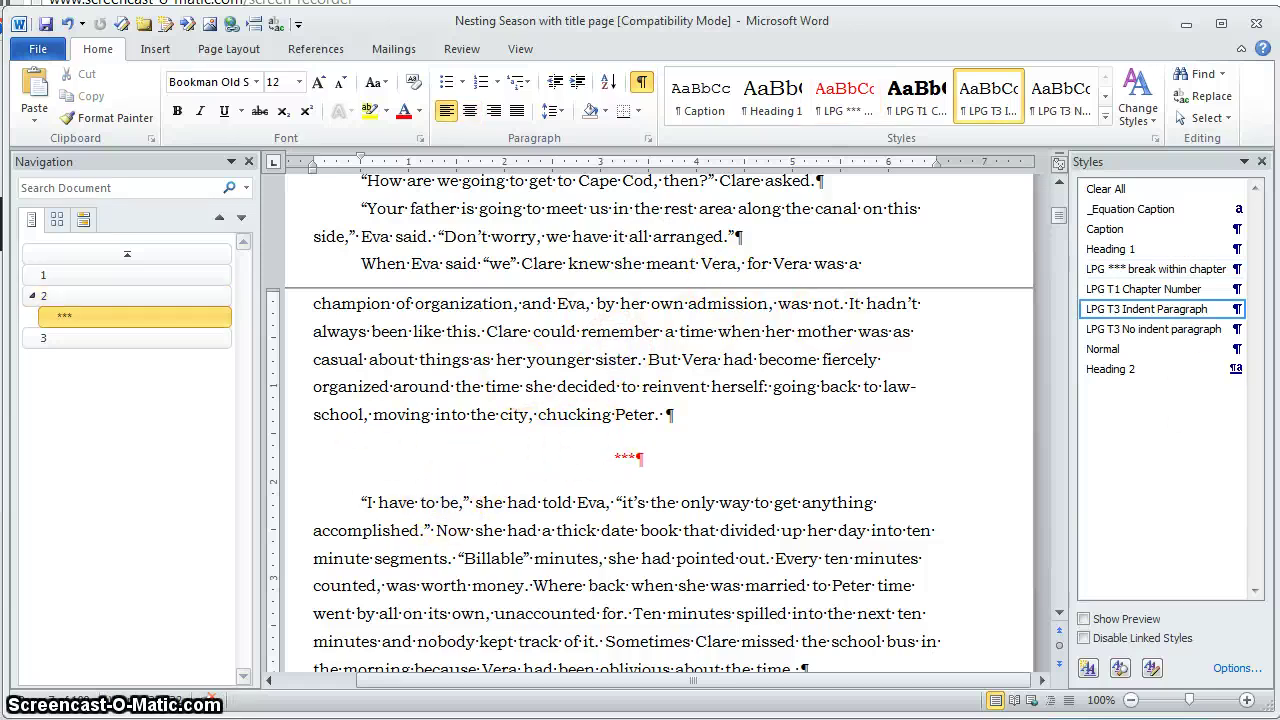
{"action": "left_click", "coordinate": [1180, 330]}
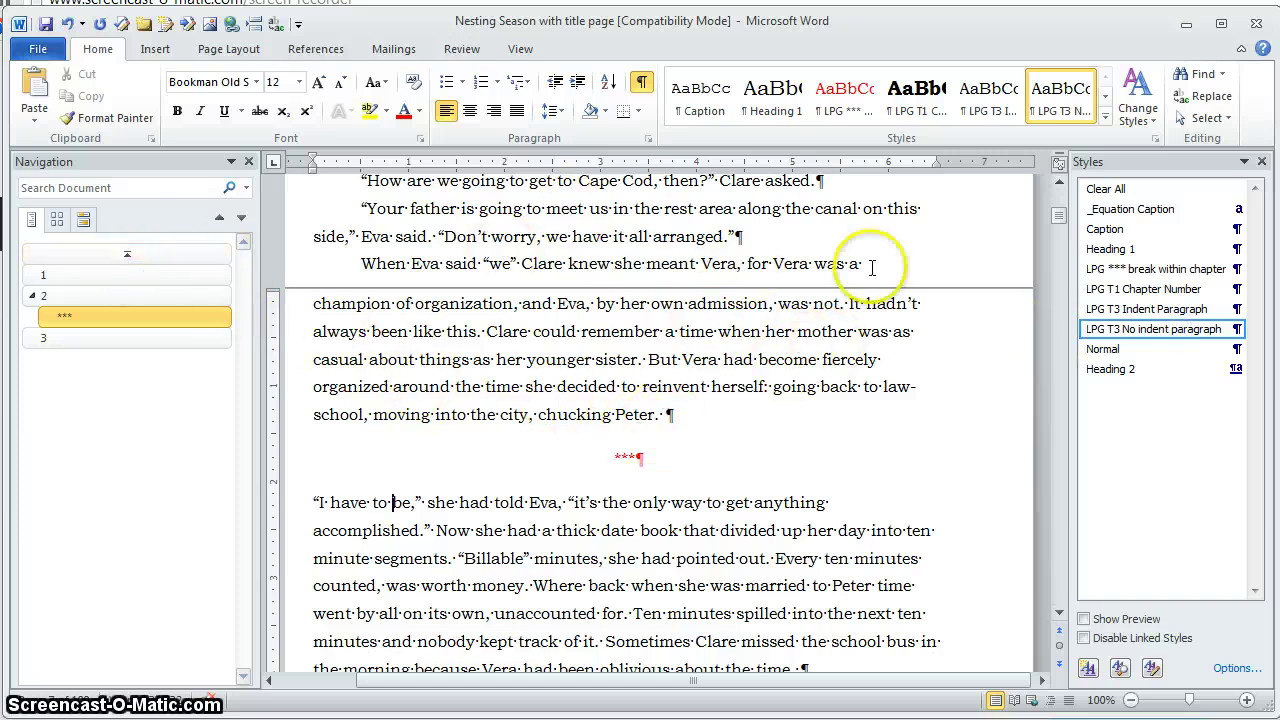
Step: Apply the LPG T3 No indent paragraph style to the first paragraph of chapter 3
{"action": "scroll", "coordinate": [616, 374], "scroll_direction": "down", "scroll_amount": 1}
{"action": "scroll", "coordinate": [616, 374], "scroll_direction": "down", "scroll_amount": 10}
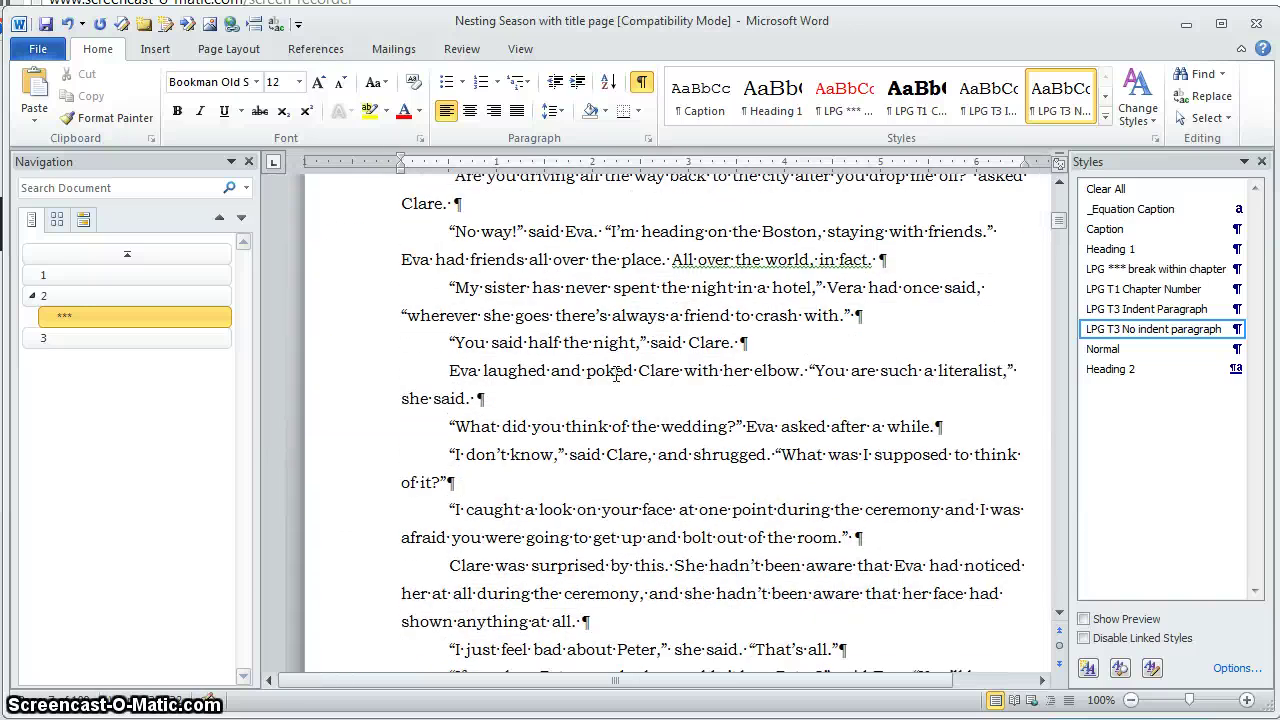
{"action": "scroll", "coordinate": [980, 390], "scroll_direction": "down", "scroll_amount": 10}
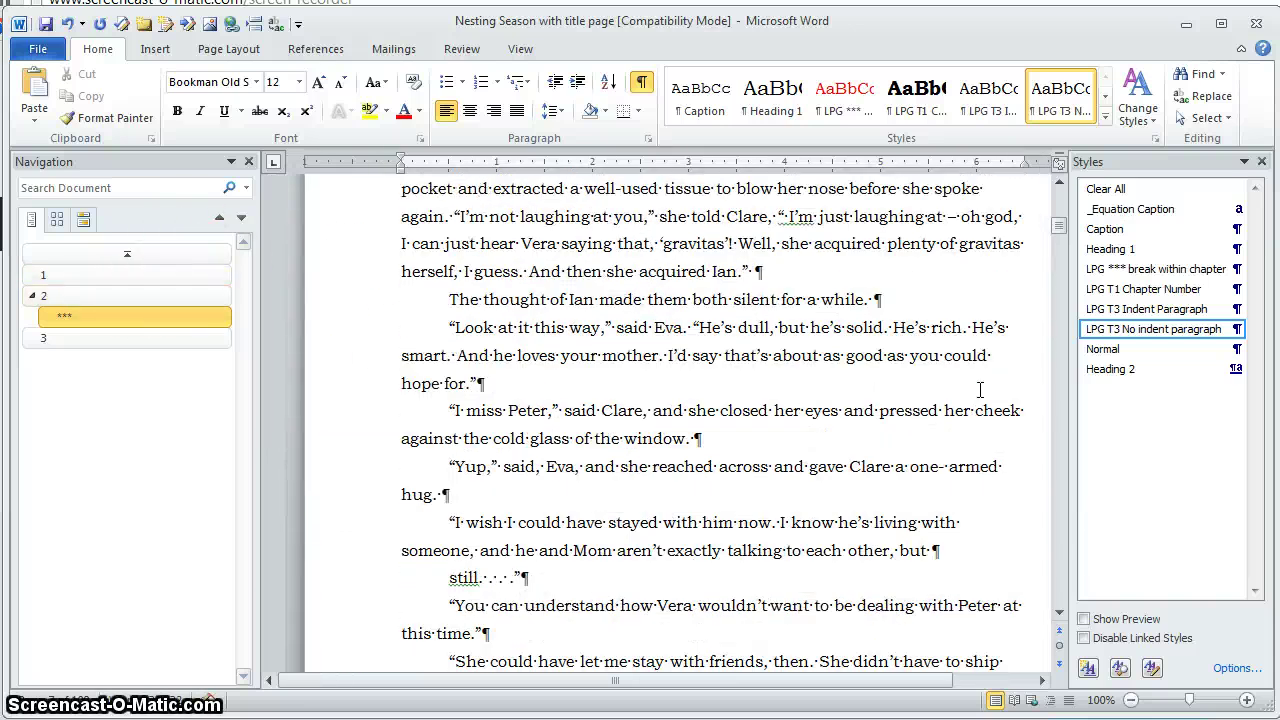
{"action": "scroll", "coordinate": [980, 390], "scroll_direction": "down", "scroll_amount": 15}
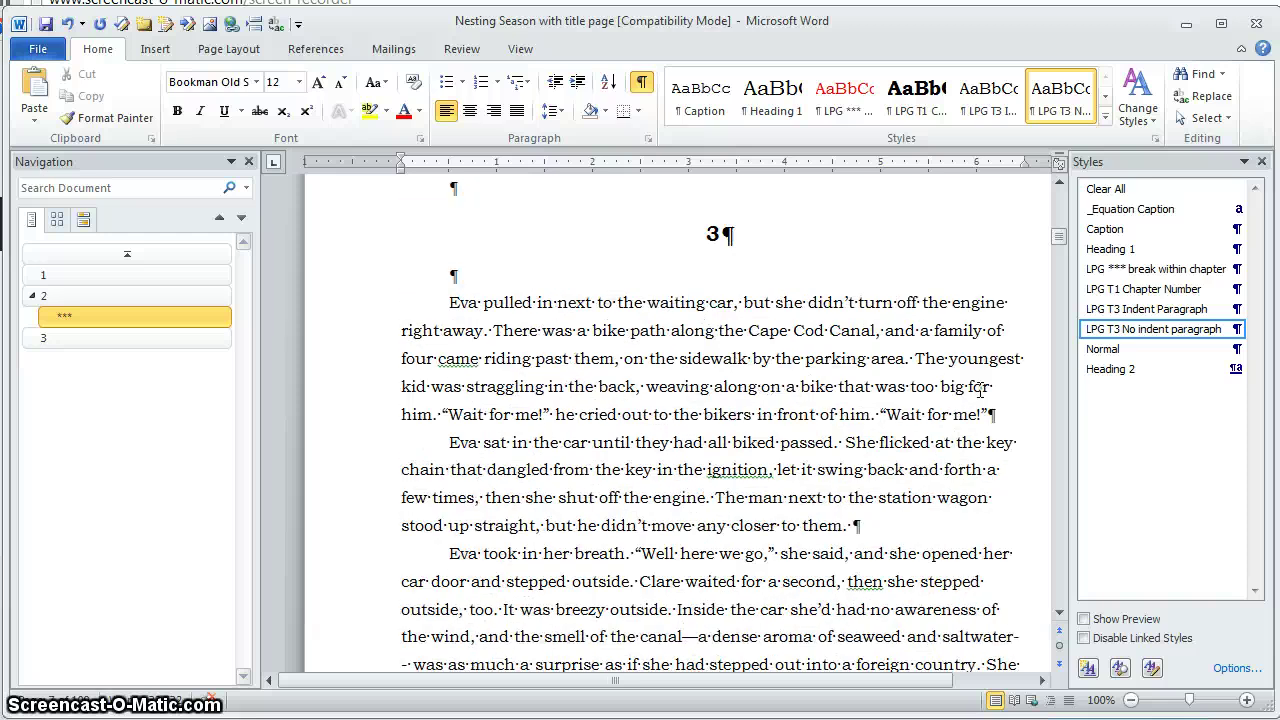
{"action": "left_click_drag", "start_coordinate": [980, 390], "coordinate": [734, 549]}
{"action": "left_click", "coordinate": [734, 549]}
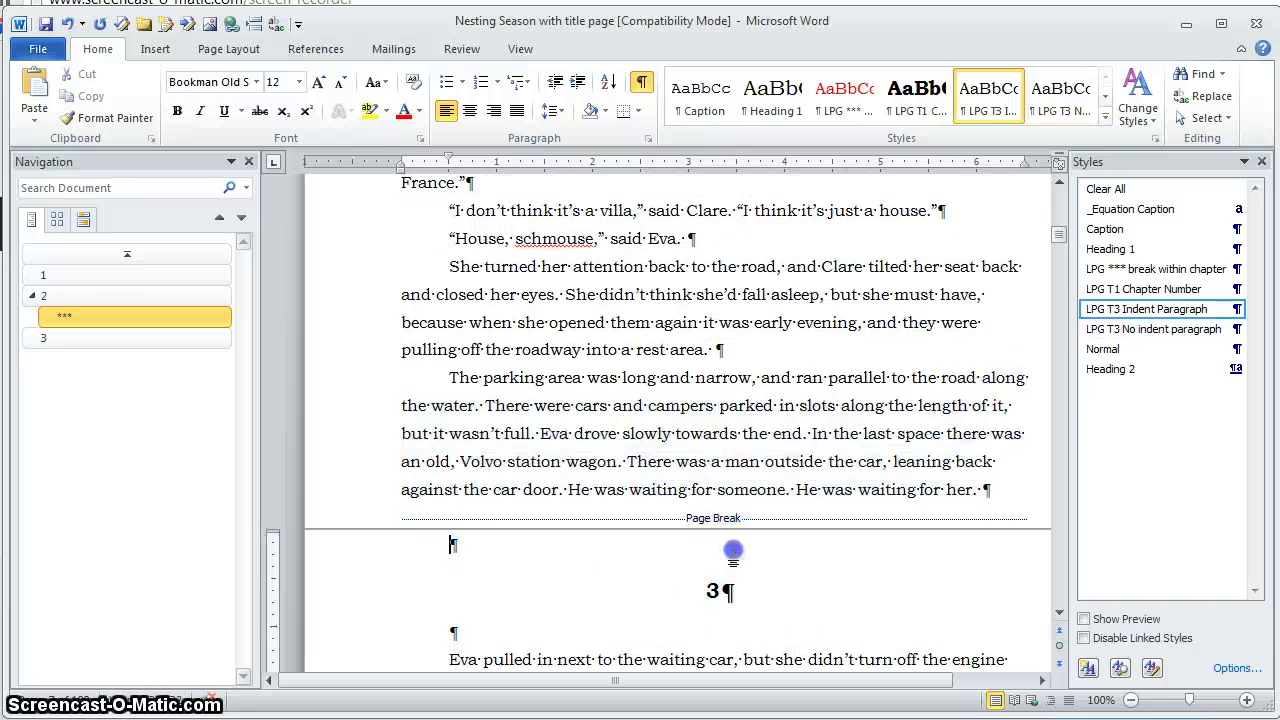
{"action": "left_click", "coordinate": [160, 338]}
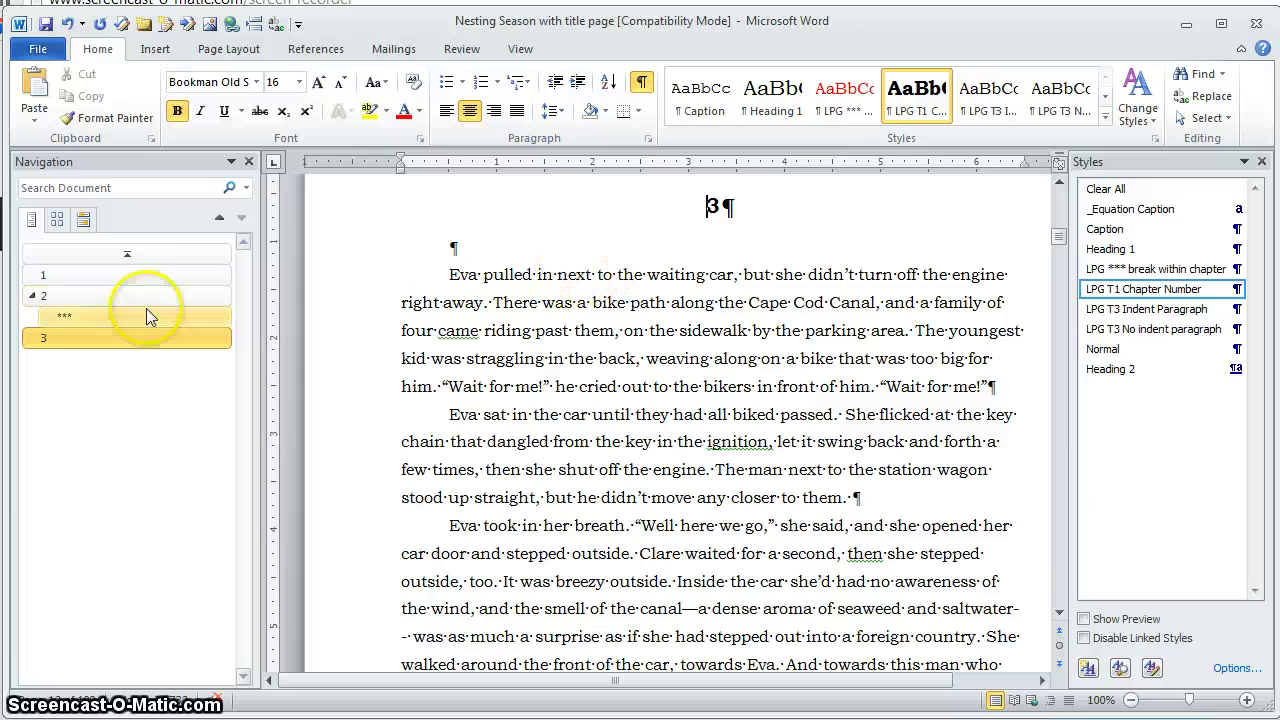
{"action": "left_click", "coordinate": [659, 280]}
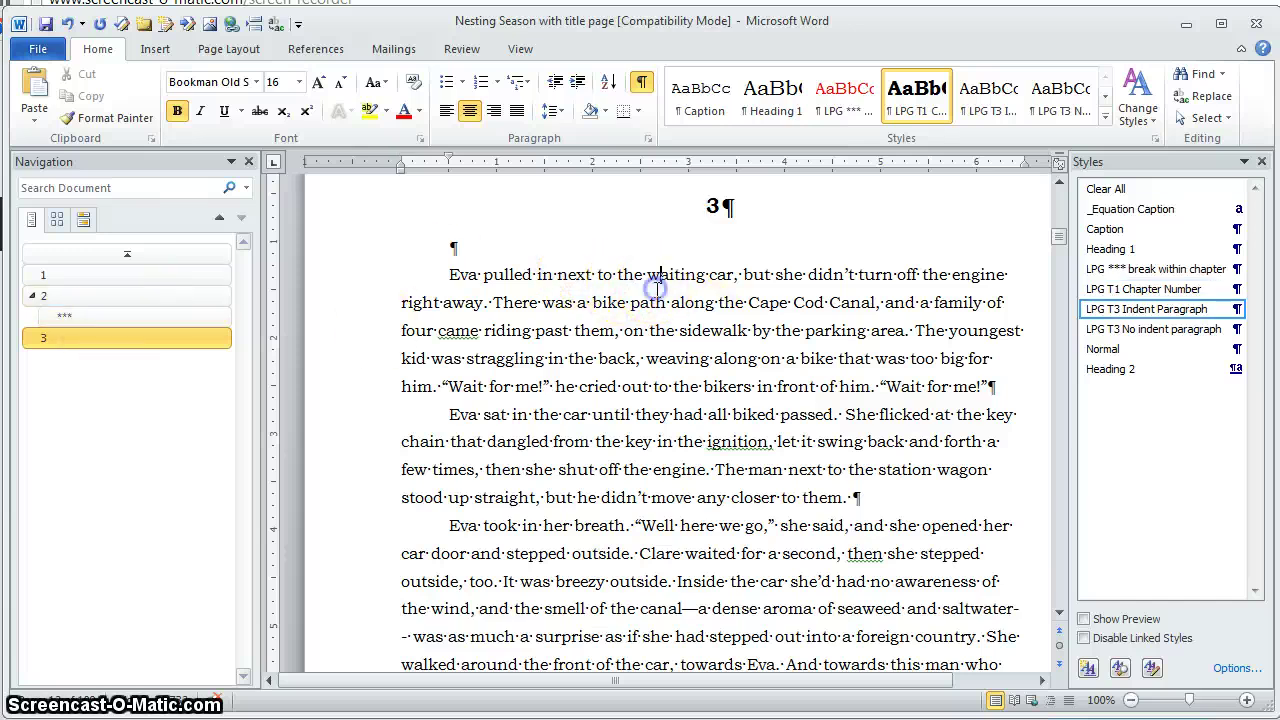
{"action": "left_click", "coordinate": [1173, 330]}
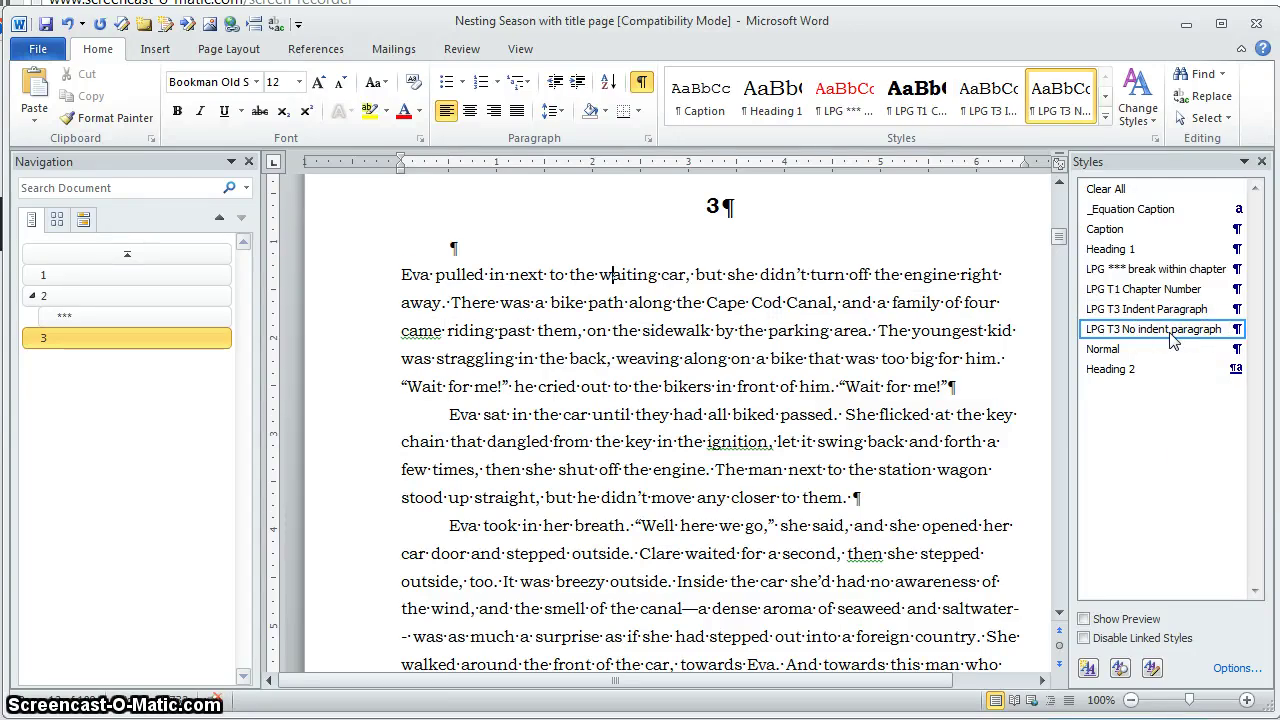
Step: Remove the empty paragraphs around the chapter number 3 and reapply the LPG T1 Chapter Number style to it
{"action": "left_click", "coordinate": [557, 243]}
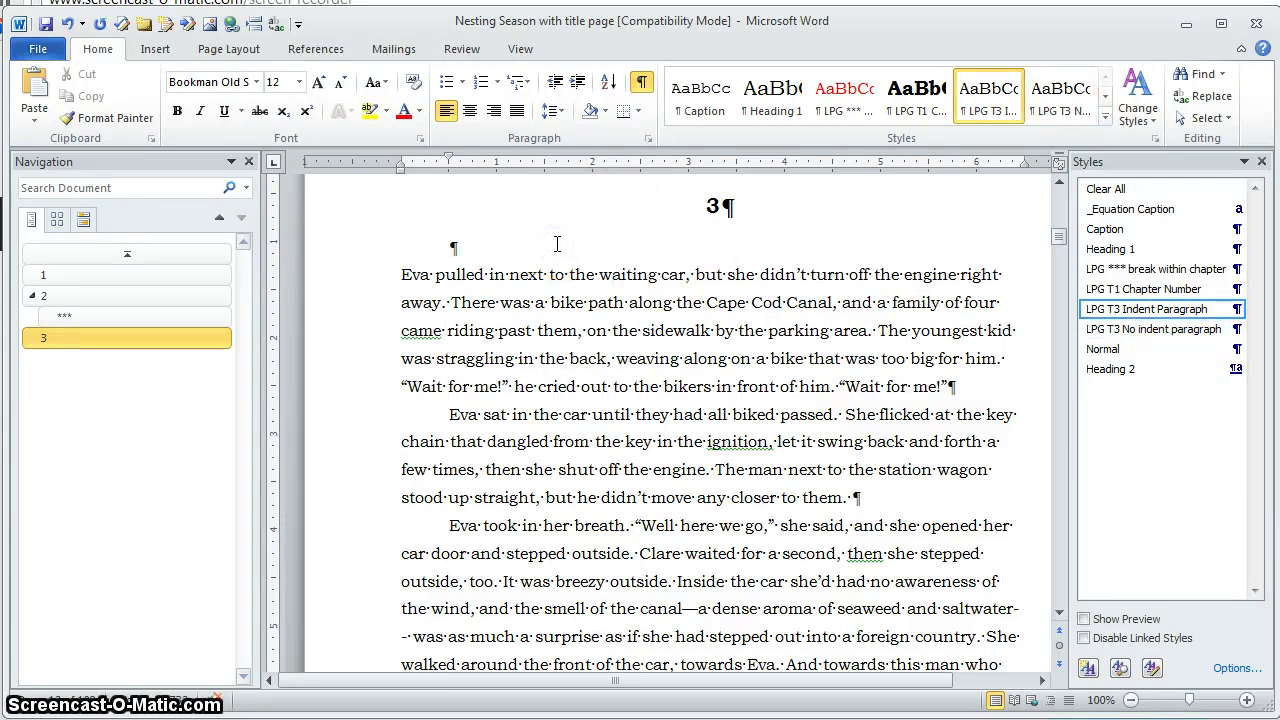
{"action": "key", "text": "BackSpace"}
{"action": "key", "text": "Up"}
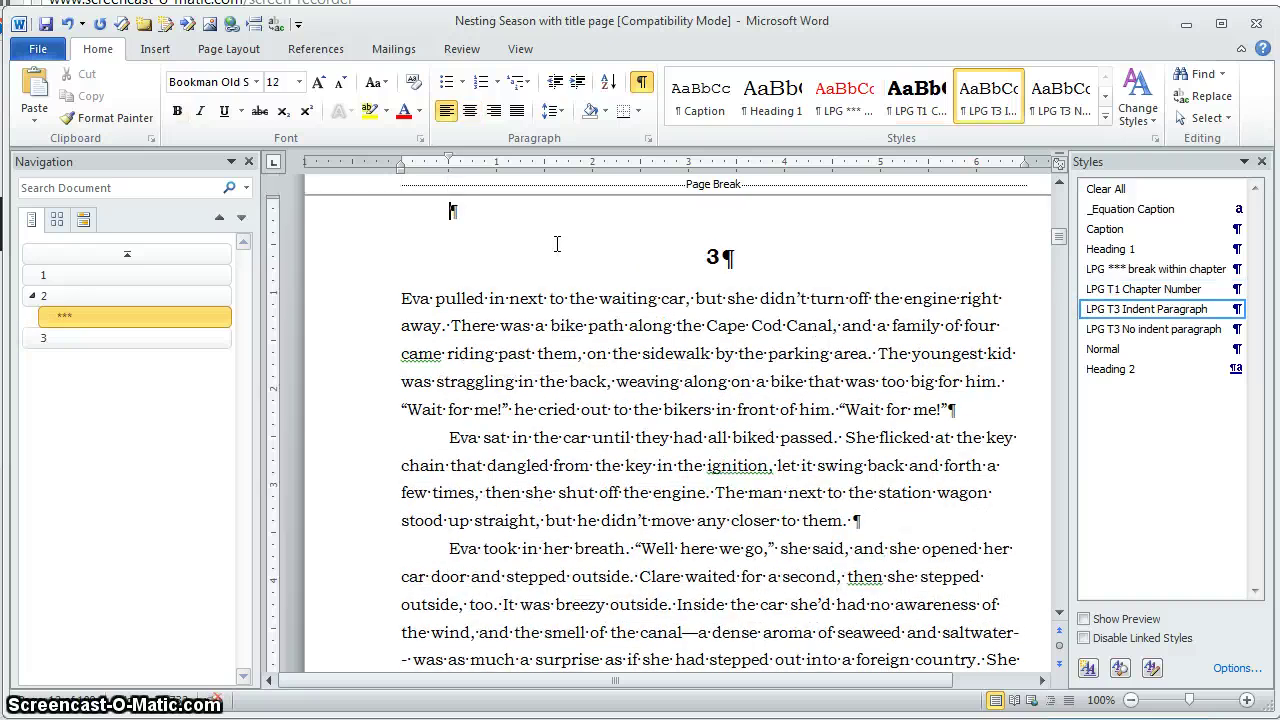
{"action": "key", "text": "Delete"}
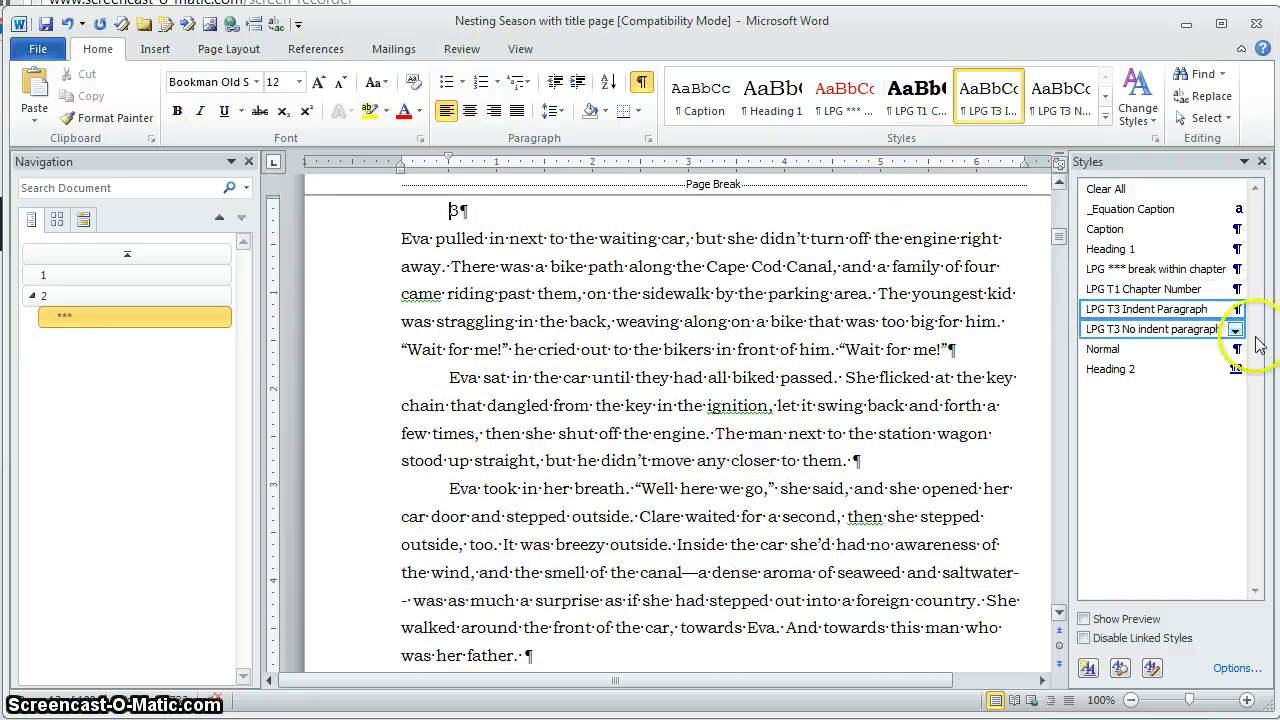
{"action": "left_click", "coordinate": [1170, 289]}
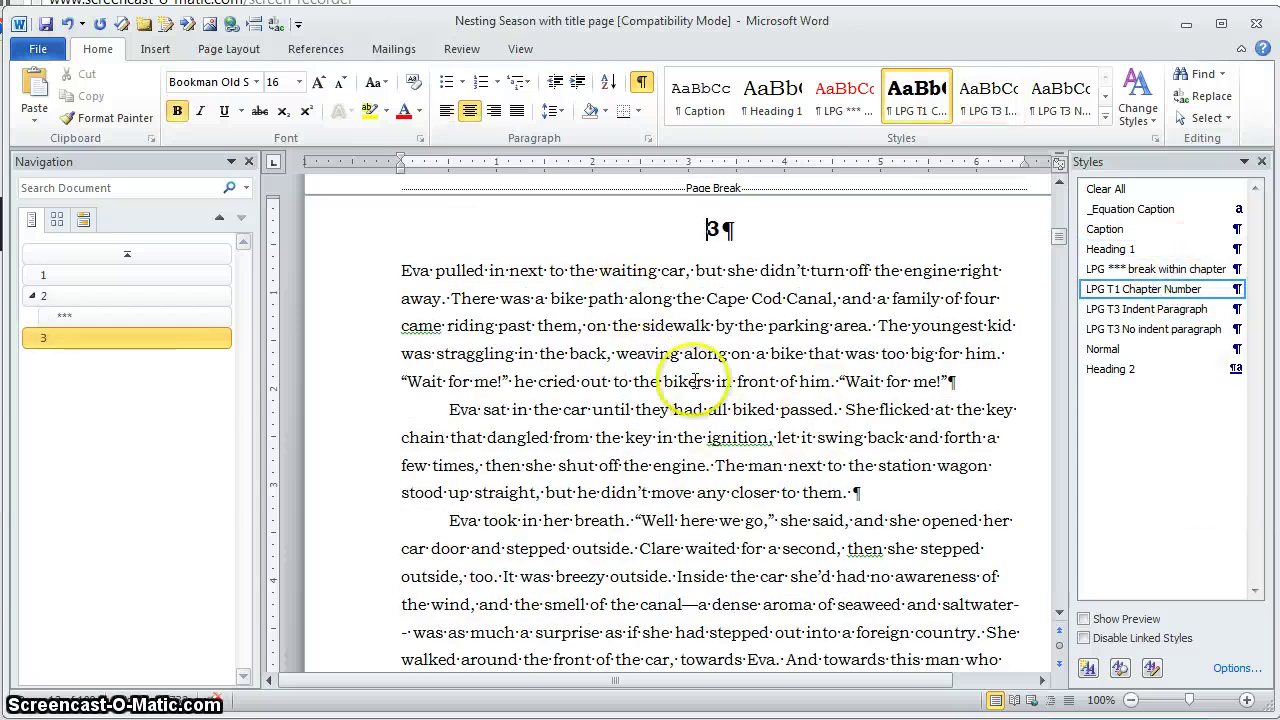
Step: Remove the empty paragraphs around the chapter number 4 and apply the LPG T1 Chapter Number style to it
{"action": "scroll", "coordinate": [908, 420], "scroll_direction": "down", "scroll_amount": 8}
{"action": "scroll", "coordinate": [922, 412], "scroll_direction": "down", "scroll_amount": 10}
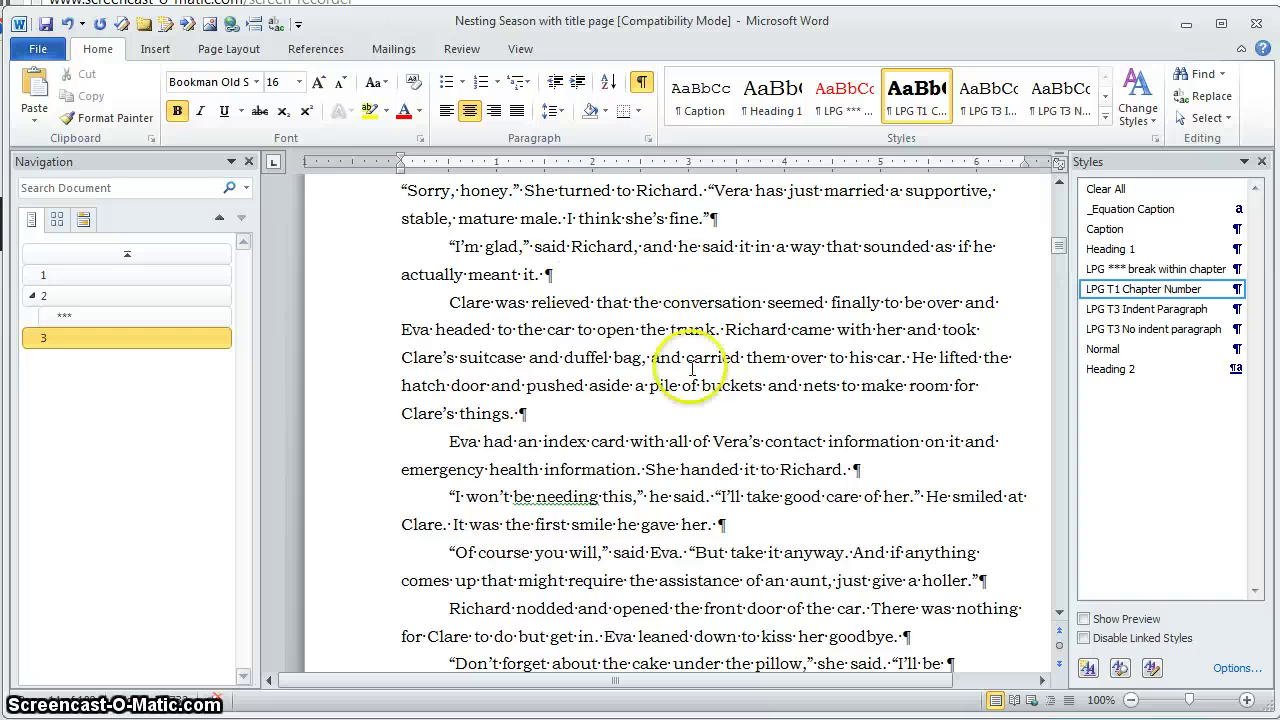
{"action": "scroll", "coordinate": [692, 369], "scroll_direction": "down", "scroll_amount": 4}
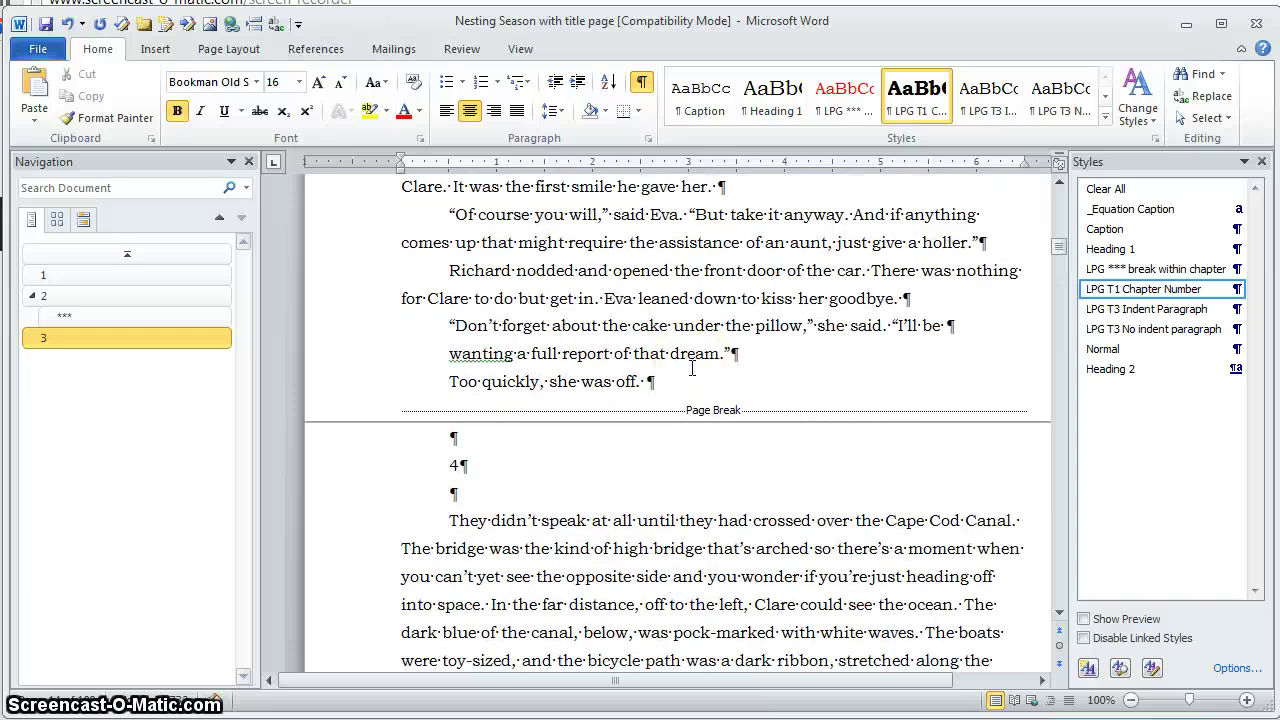
{"action": "left_click", "coordinate": [551, 437]}
{"action": "key", "text": "Delete"}
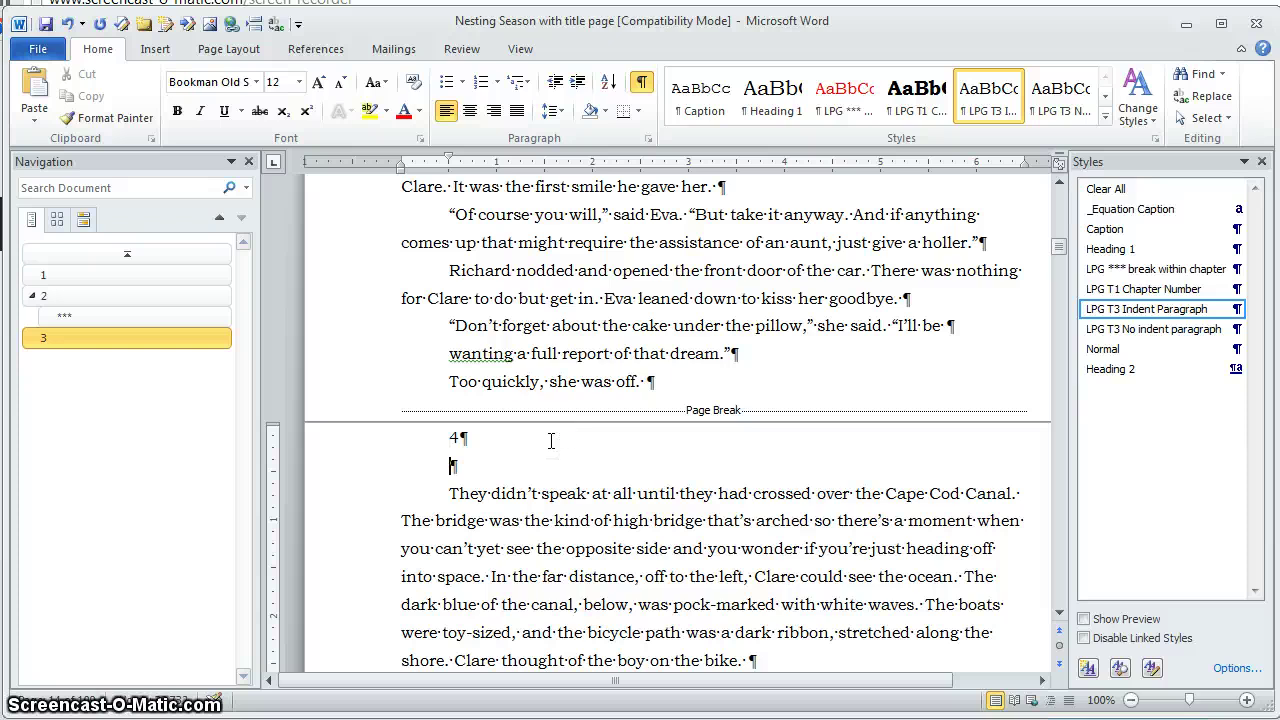
{"action": "key", "text": "BackSpace"}
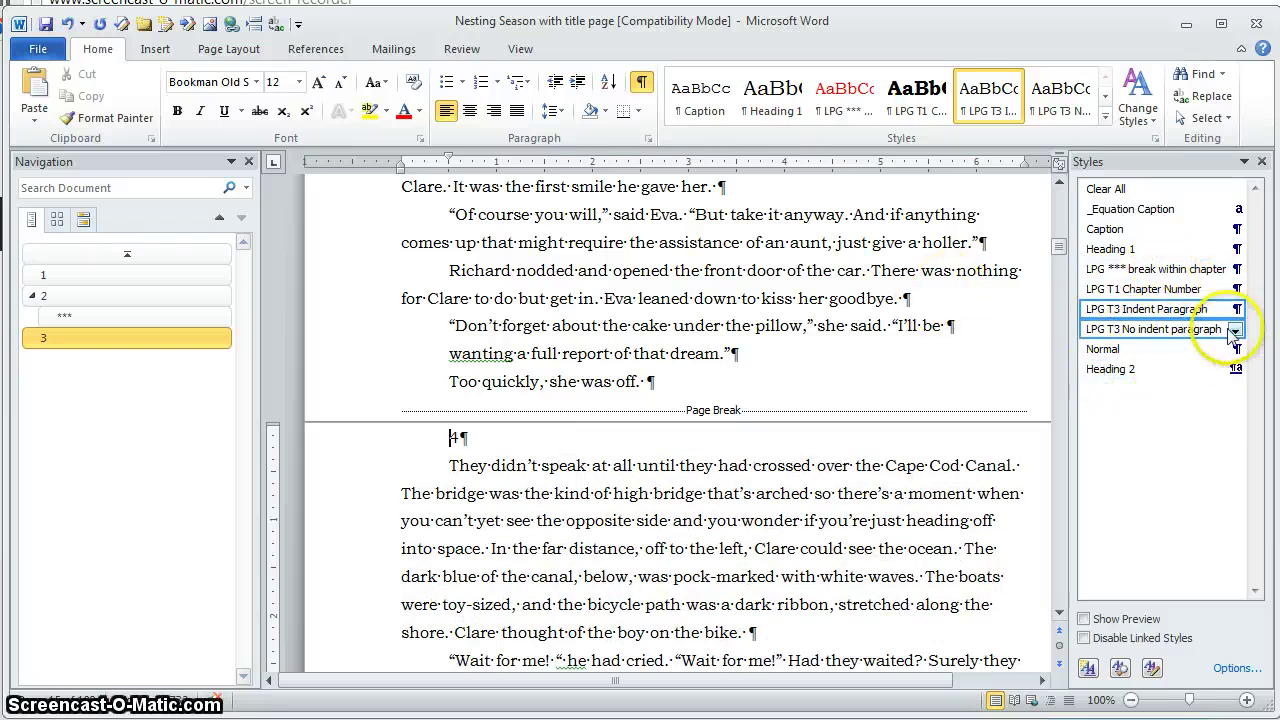
{"action": "left_click", "coordinate": [1197, 287]}
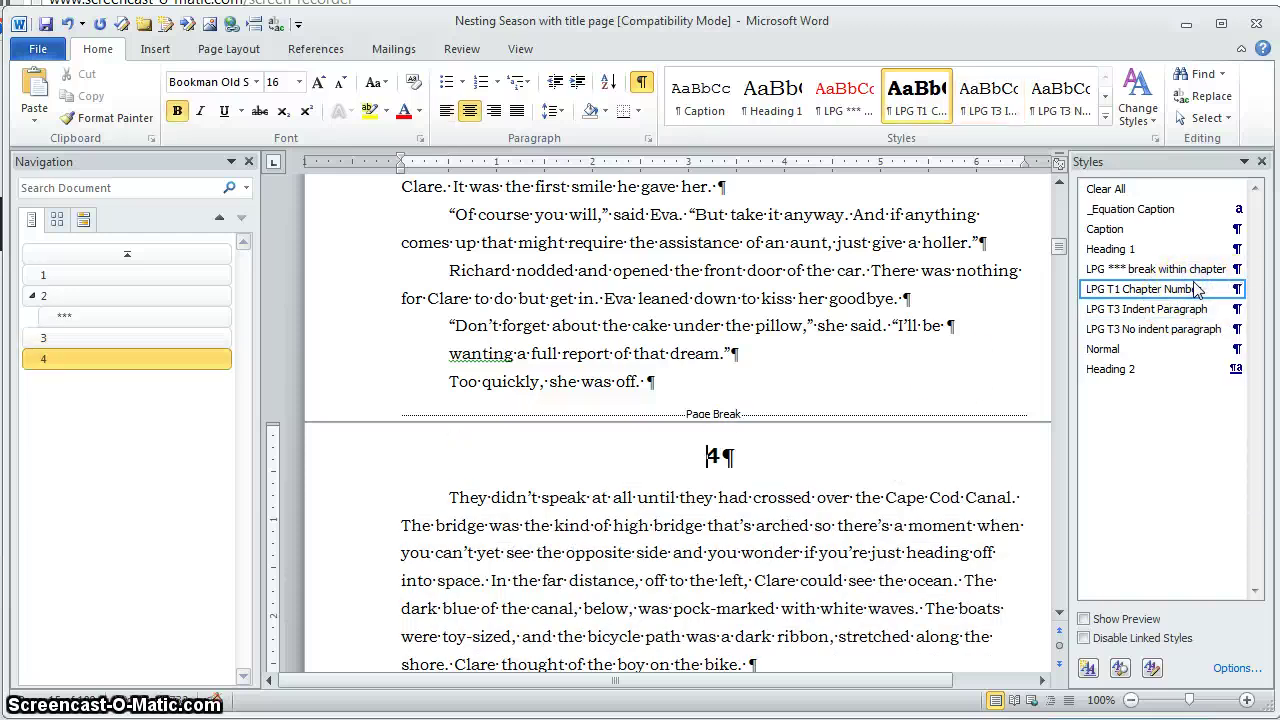
Step: Apply the LPG T3 No indent paragraph style to the first paragraph of chapter 4
{"action": "left_click", "coordinate": [733, 500]}
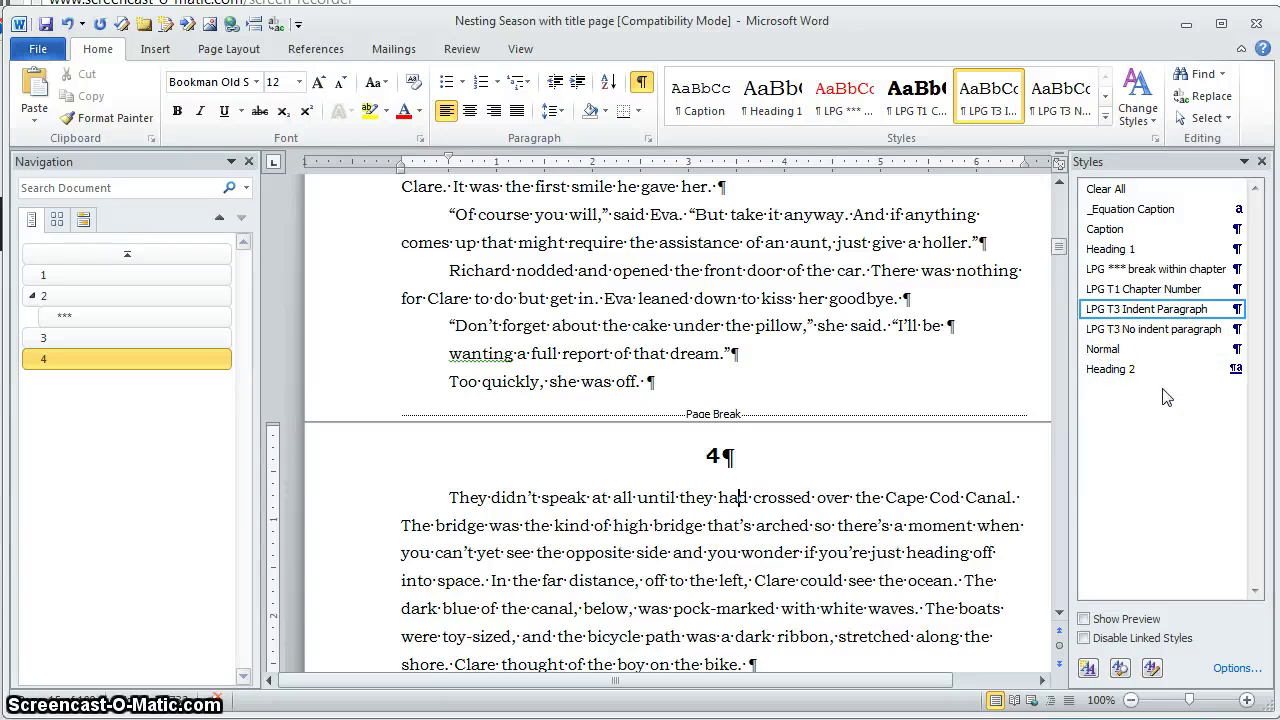
{"action": "left_click", "coordinate": [1177, 338]}
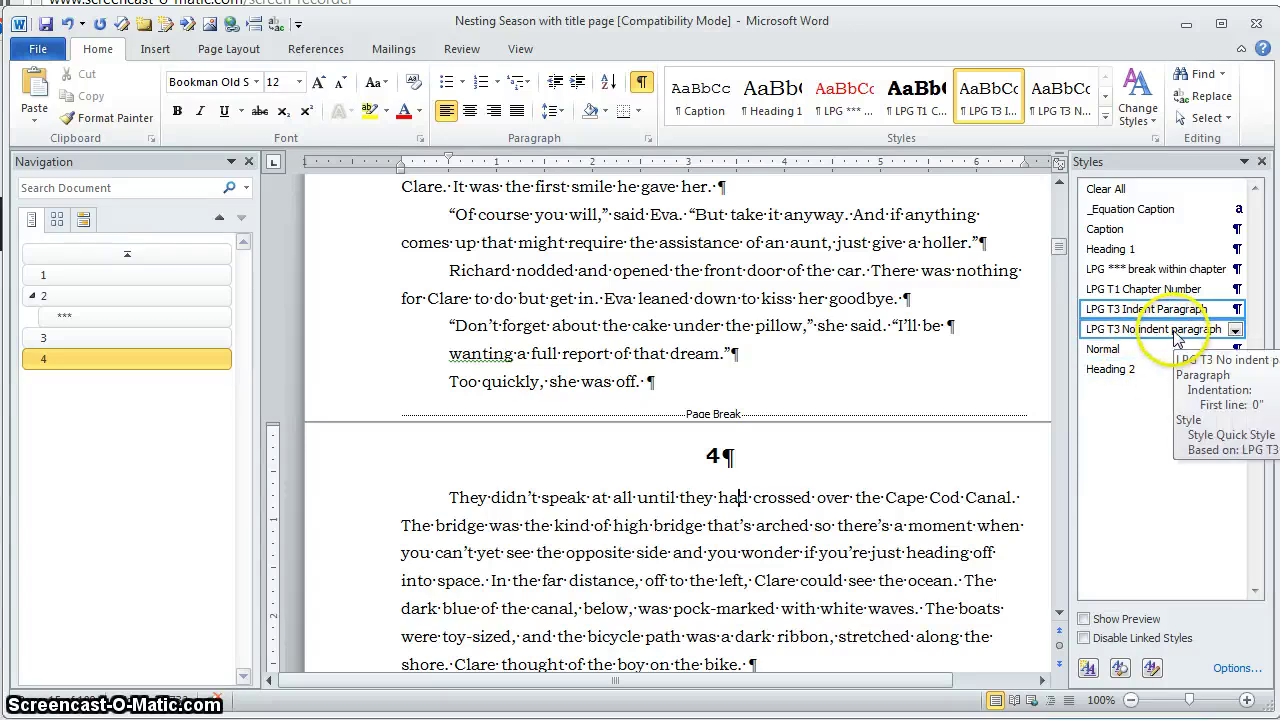
{"action": "left_click", "coordinate": [669, 322]}
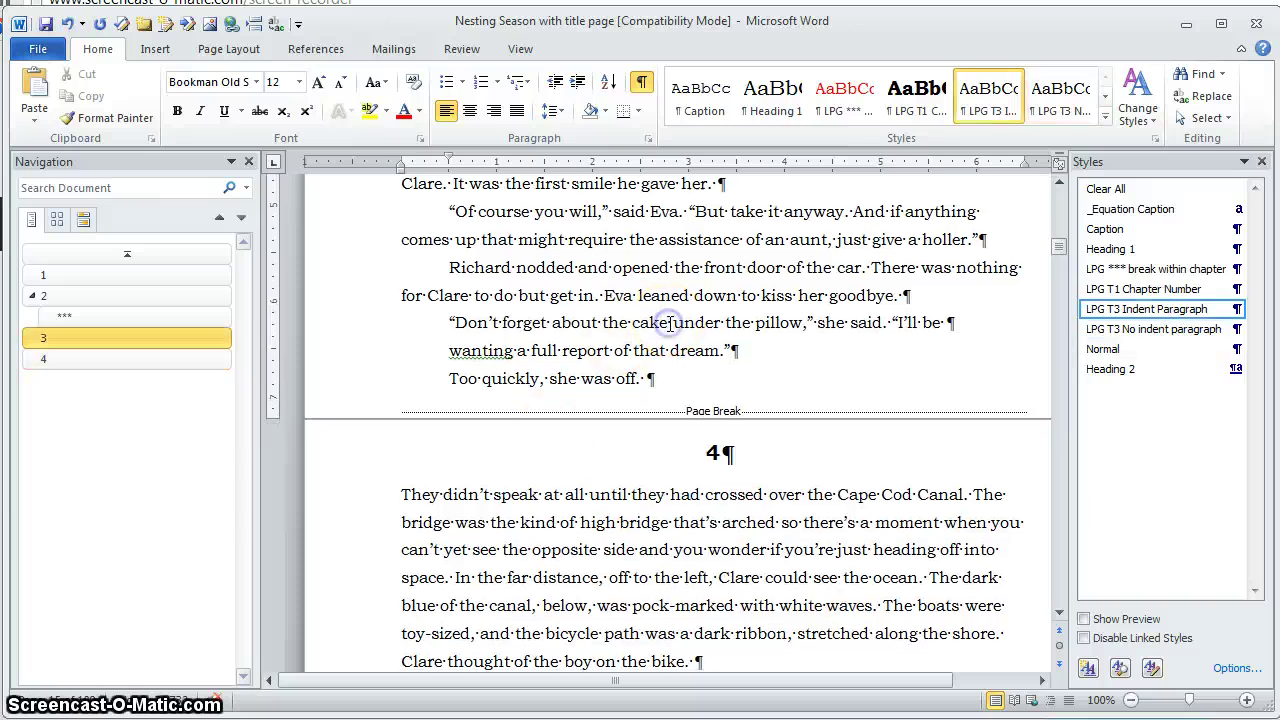
Step: Insert an Automatic Table 1 table of contents in a new paragraph directly after the NESTING SEASON title
{"action": "scroll", "coordinate": [669, 322], "scroll_direction": "down", "scroll_amount": 5}
{"action": "scroll", "coordinate": [669, 322], "scroll_direction": "up", "scroll_amount": 7}
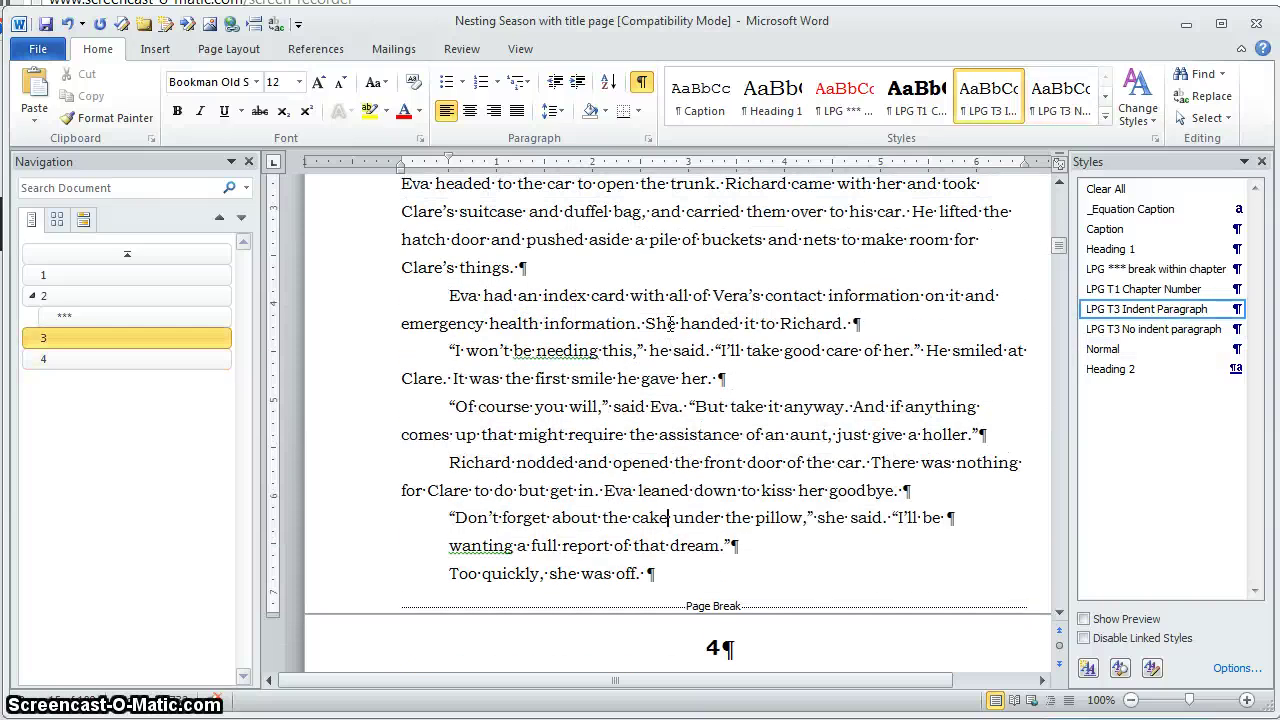
{"action": "scroll", "coordinate": [669, 322], "scroll_direction": "up", "scroll_amount": 20}
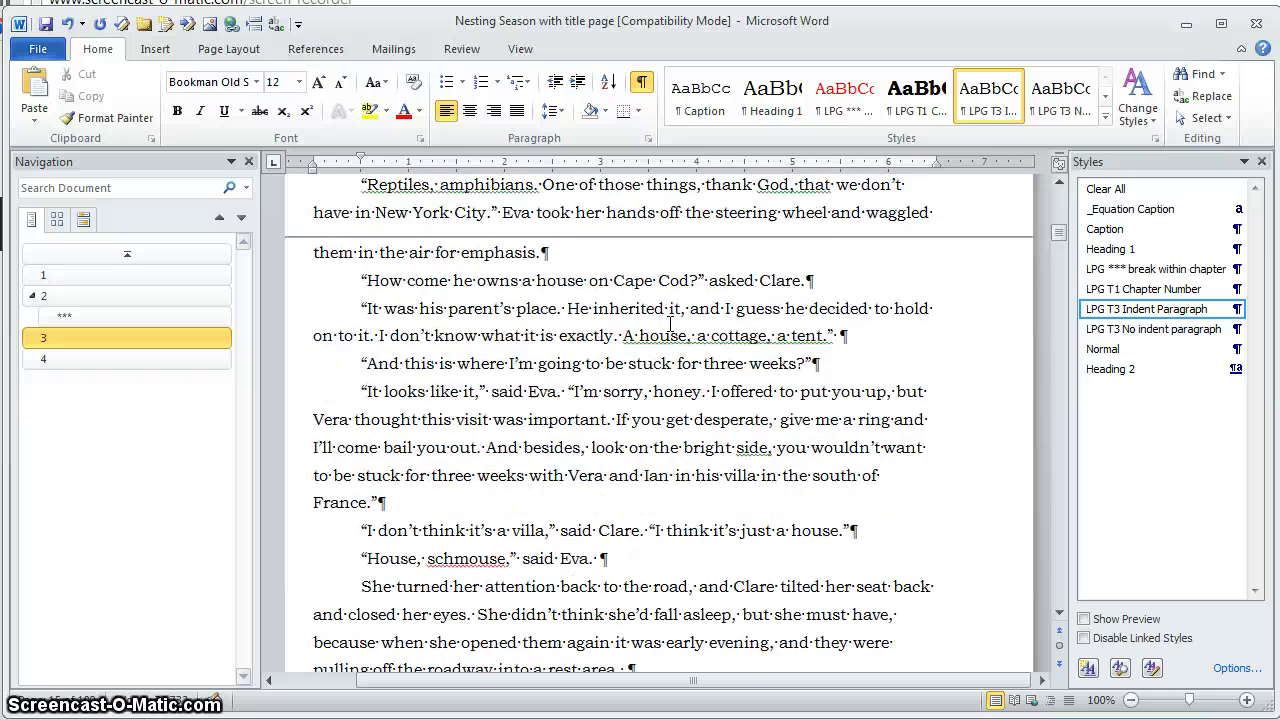
{"action": "scroll", "coordinate": [669, 322], "scroll_direction": "up", "scroll_amount": 20}
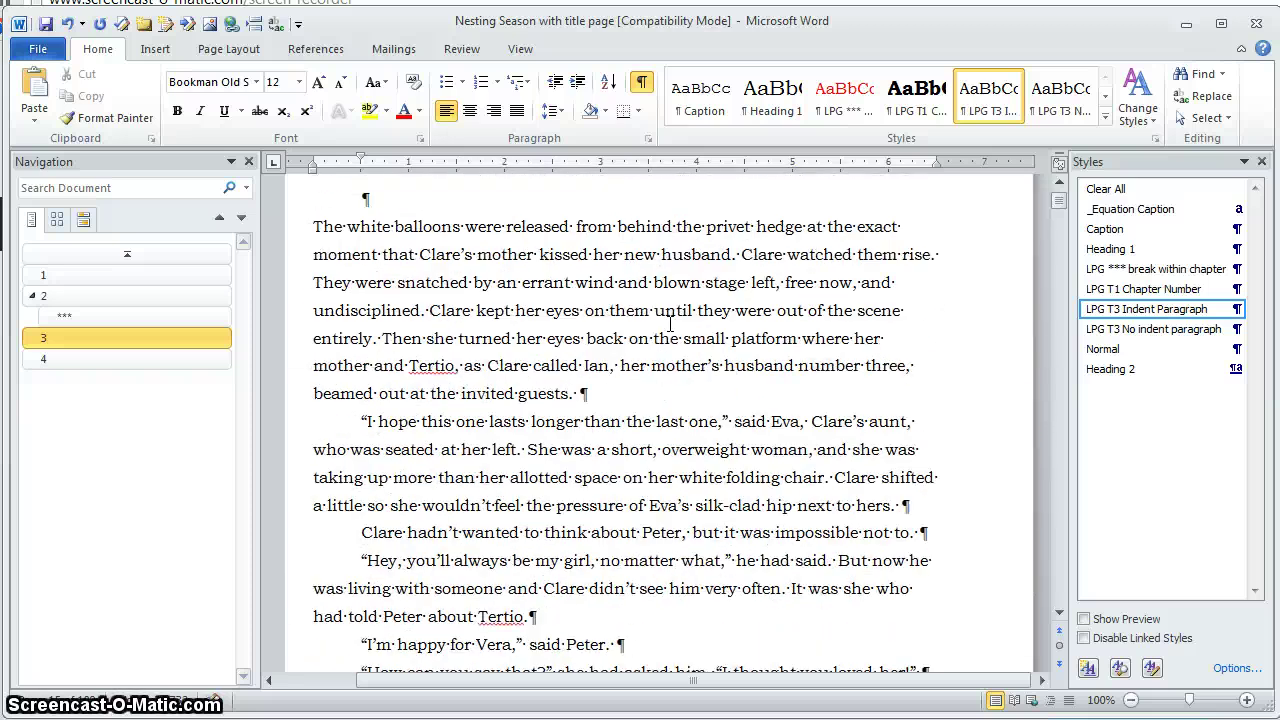
{"action": "scroll", "coordinate": [669, 322], "scroll_direction": "up", "scroll_amount": 3}
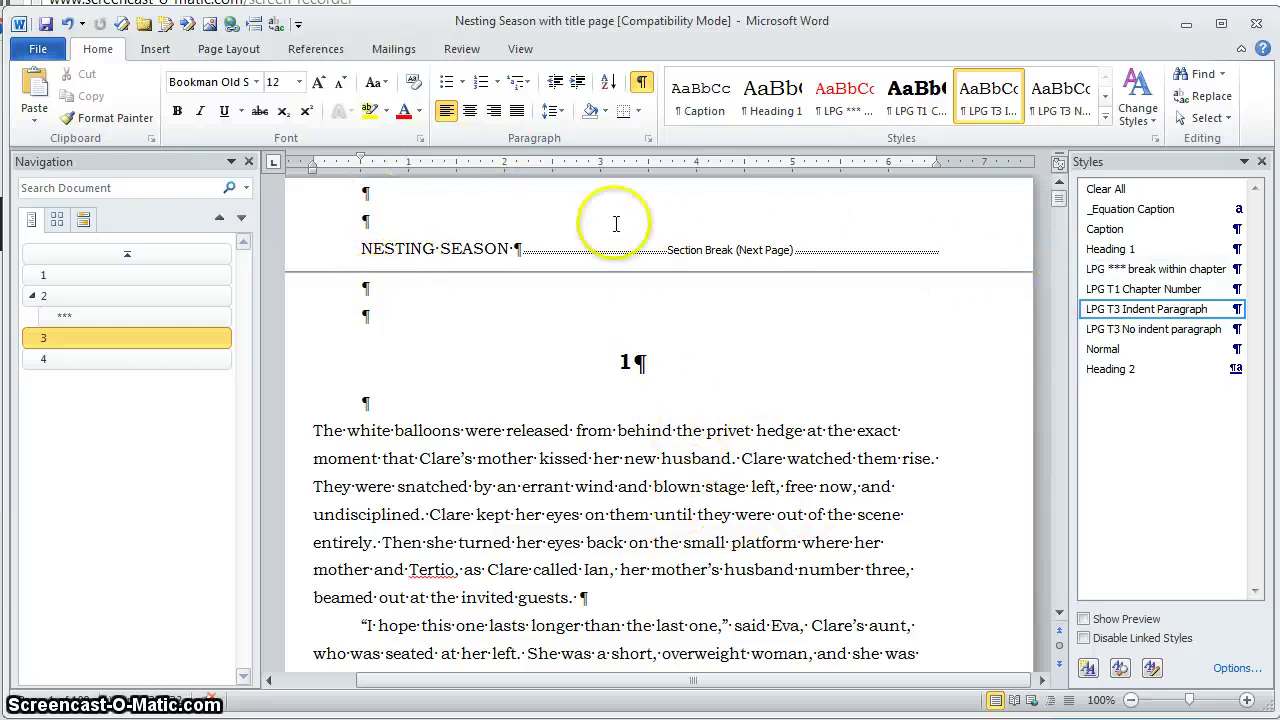
{"action": "left_click", "coordinate": [514, 250]}
{"action": "key", "text": "Return"}
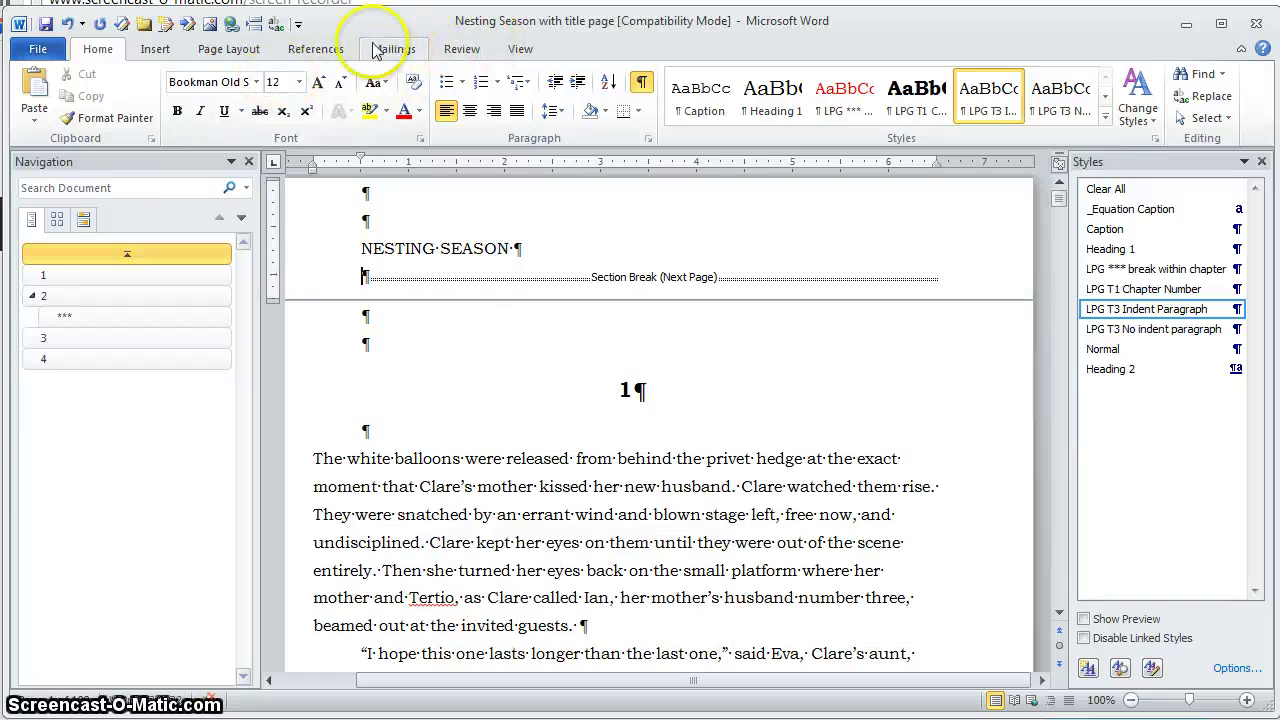
{"action": "left_click", "coordinate": [312, 50]}
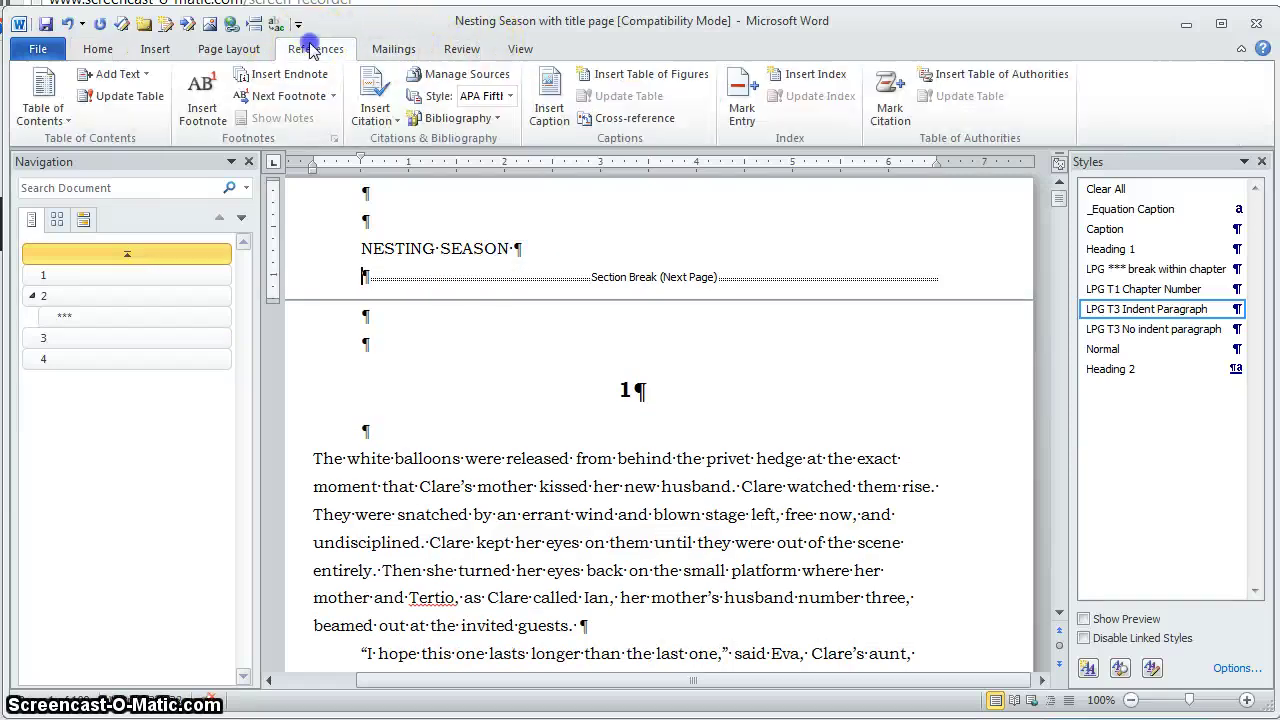
{"action": "left_click", "coordinate": [56, 109]}
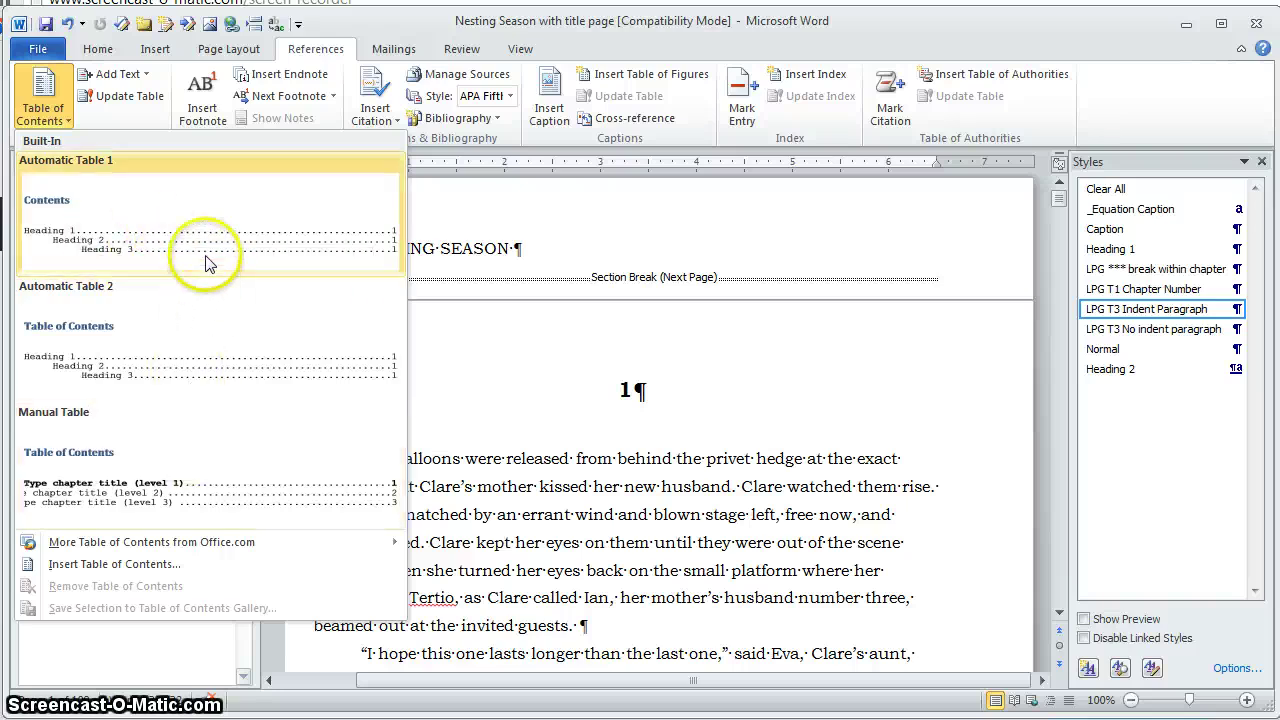
{"action": "left_click", "coordinate": [207, 257]}
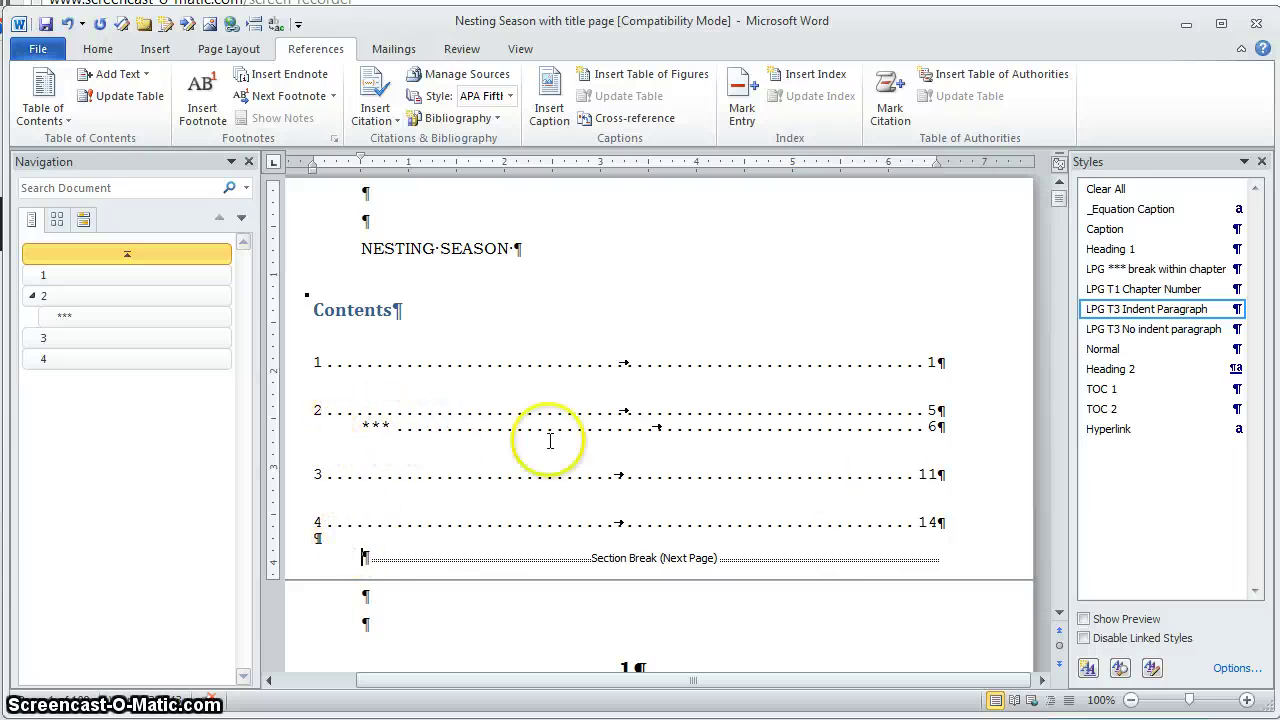
Step: Look at the field commands available for the table of contents without applying any
{"action": "left_click", "coordinate": [785, 392]}
{"action": "right_click", "coordinate": [785, 392]}
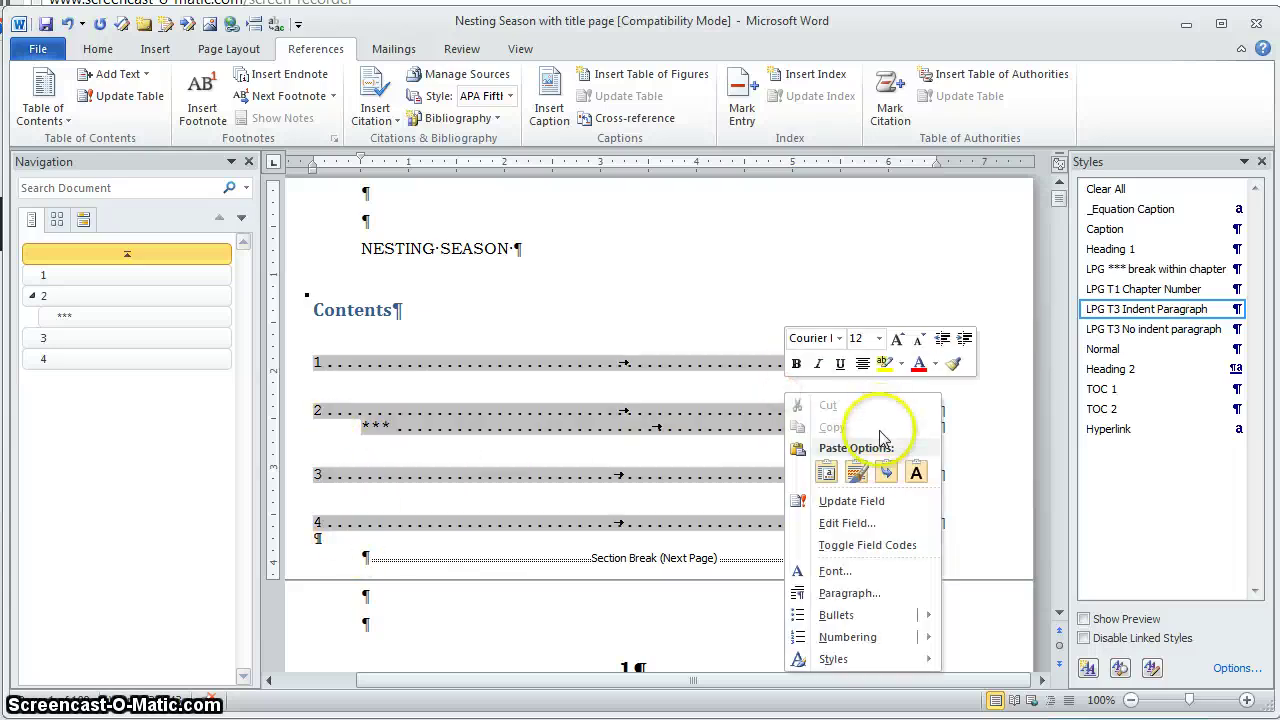
{"action": "left_click", "coordinate": [714, 294]}
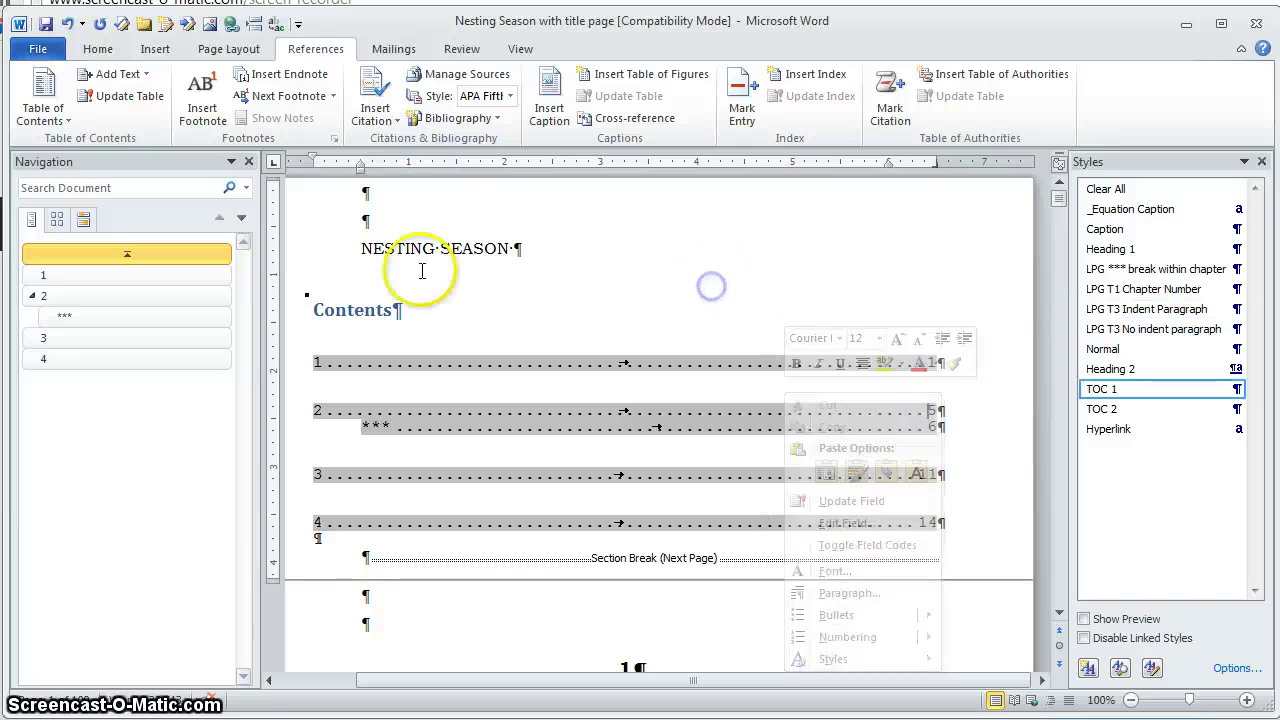
Step: Delete the whole table of contents, including its Contents heading, from the title page
{"action": "left_click_drag", "start_coordinate": [309, 304], "coordinate": [470, 492]}
{"action": "key", "text": "Delete"}
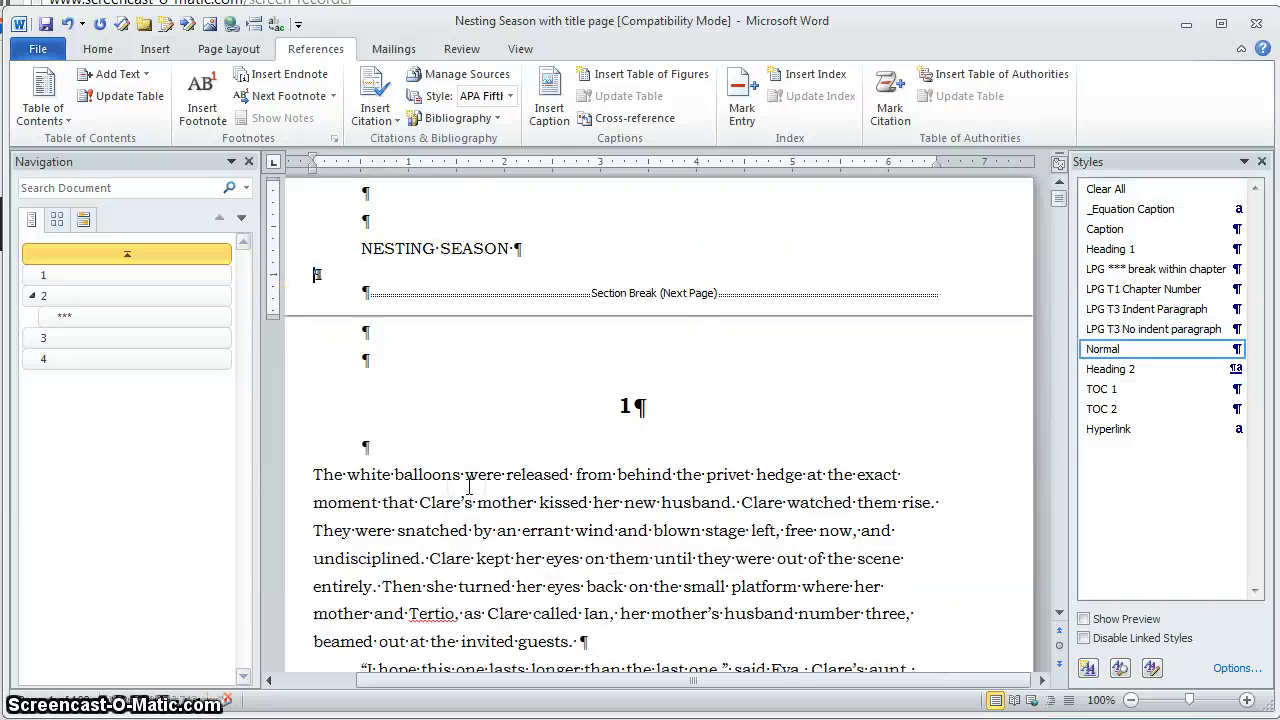
{"action": "left_click", "coordinate": [522, 478]}
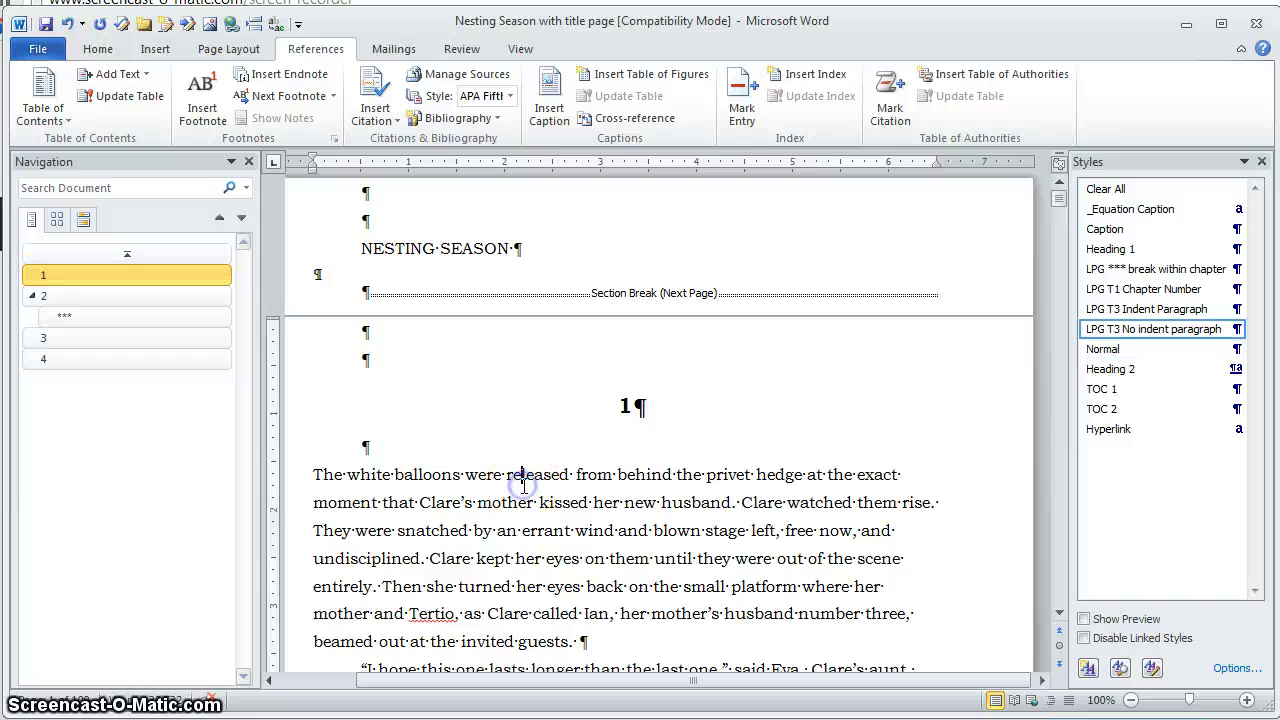